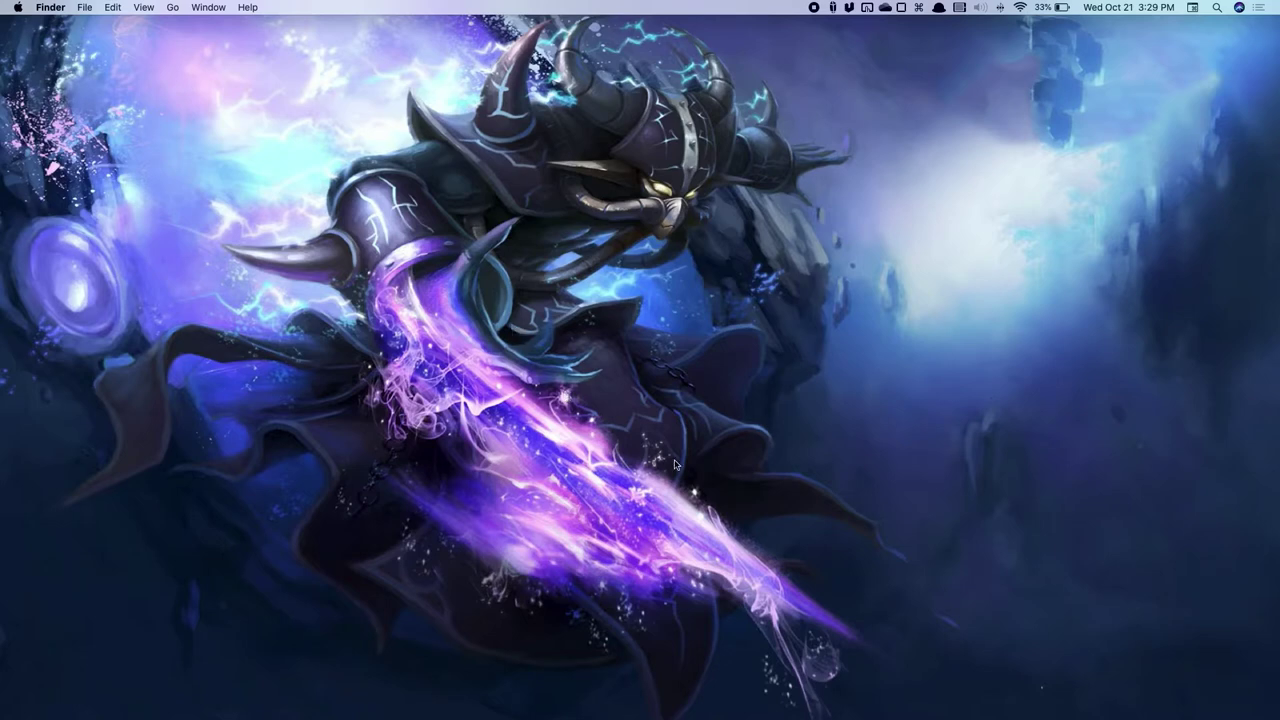
- Launch Chrome and Notes from the app launcher so they tile side by side on the desktop
key("alt+space")
type("ch")
key("Return")
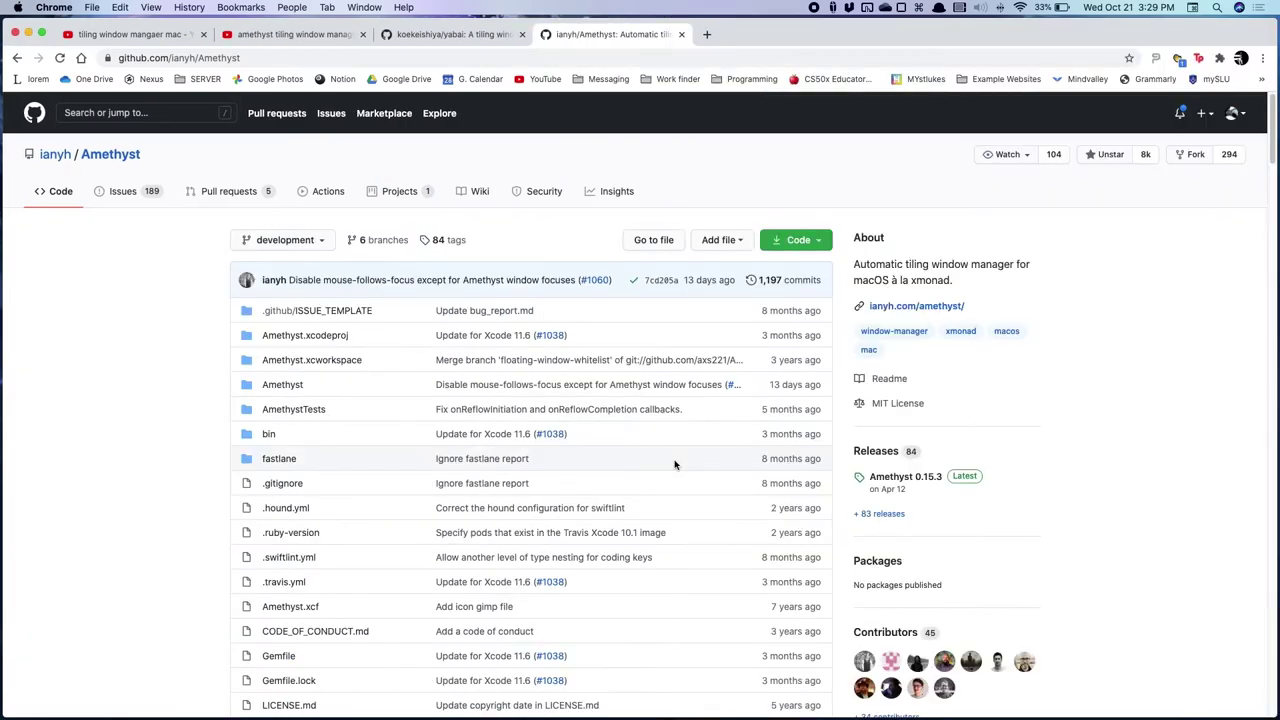
key("alt+space")
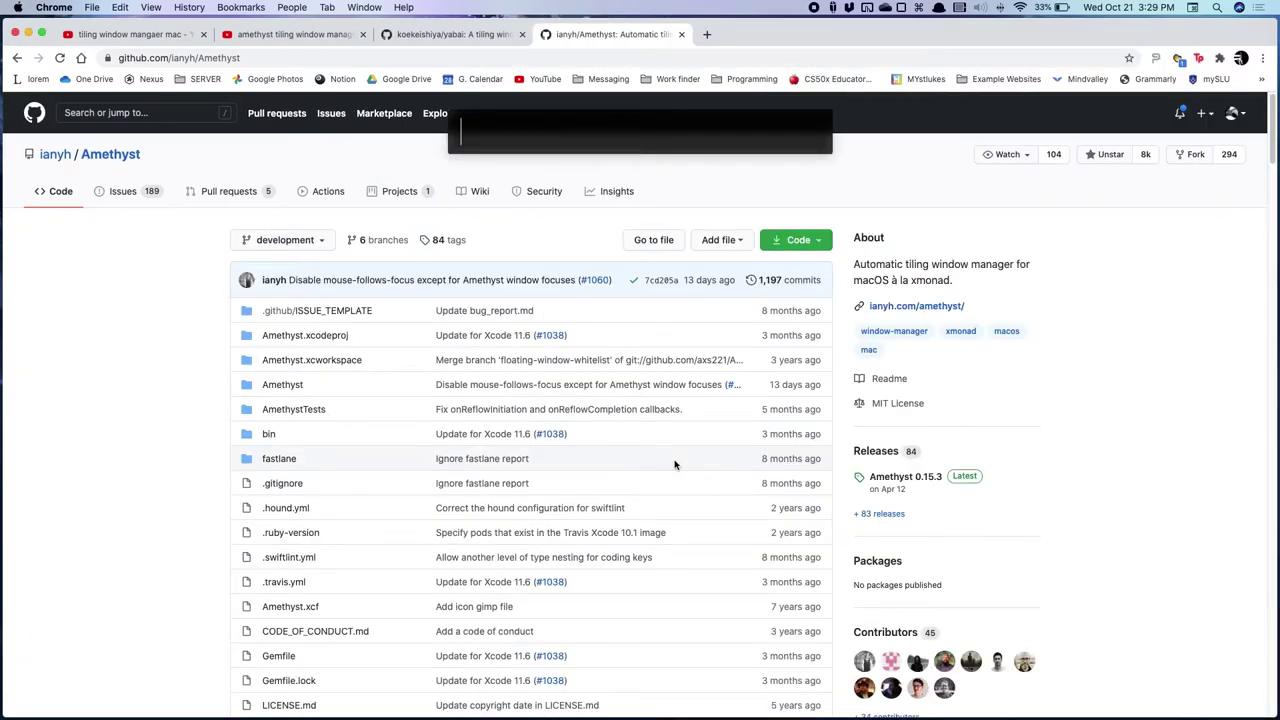
type("no")
key("Return")
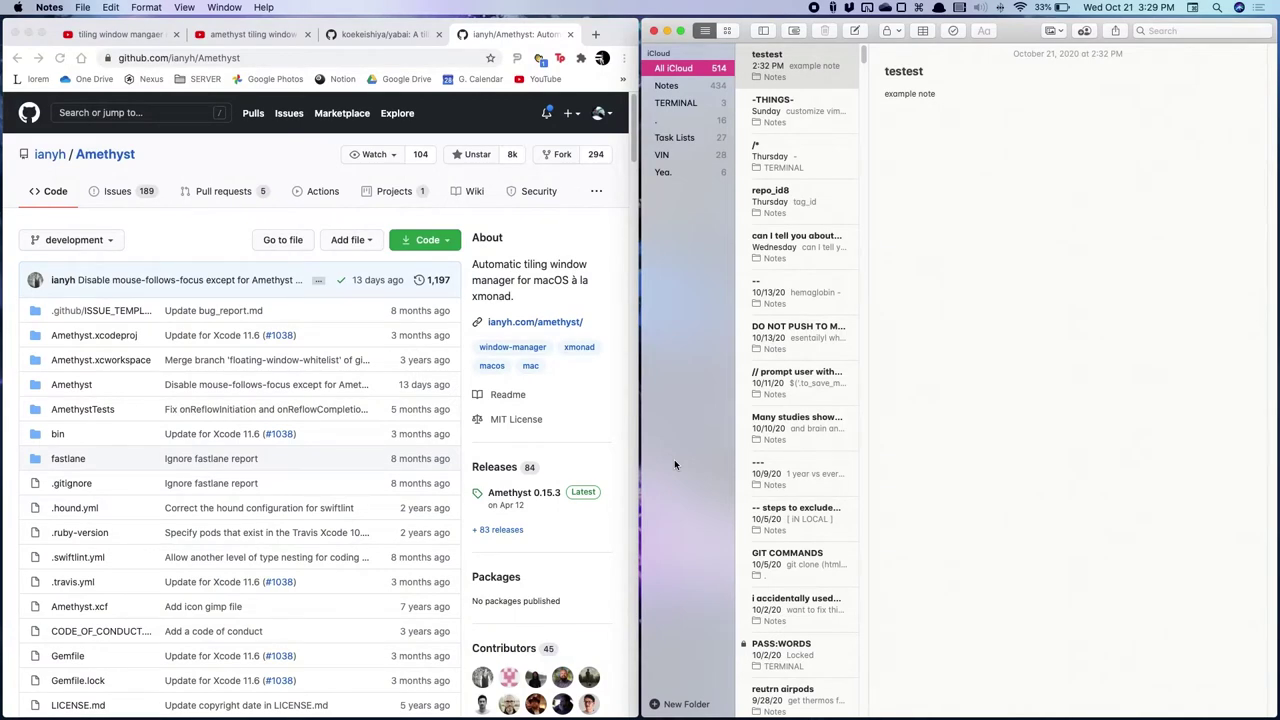
- Launch Finder and Firefox from the app launcher to add two more tiled windows beside Chrome
key("alt+space")
type("find")
key("Return")
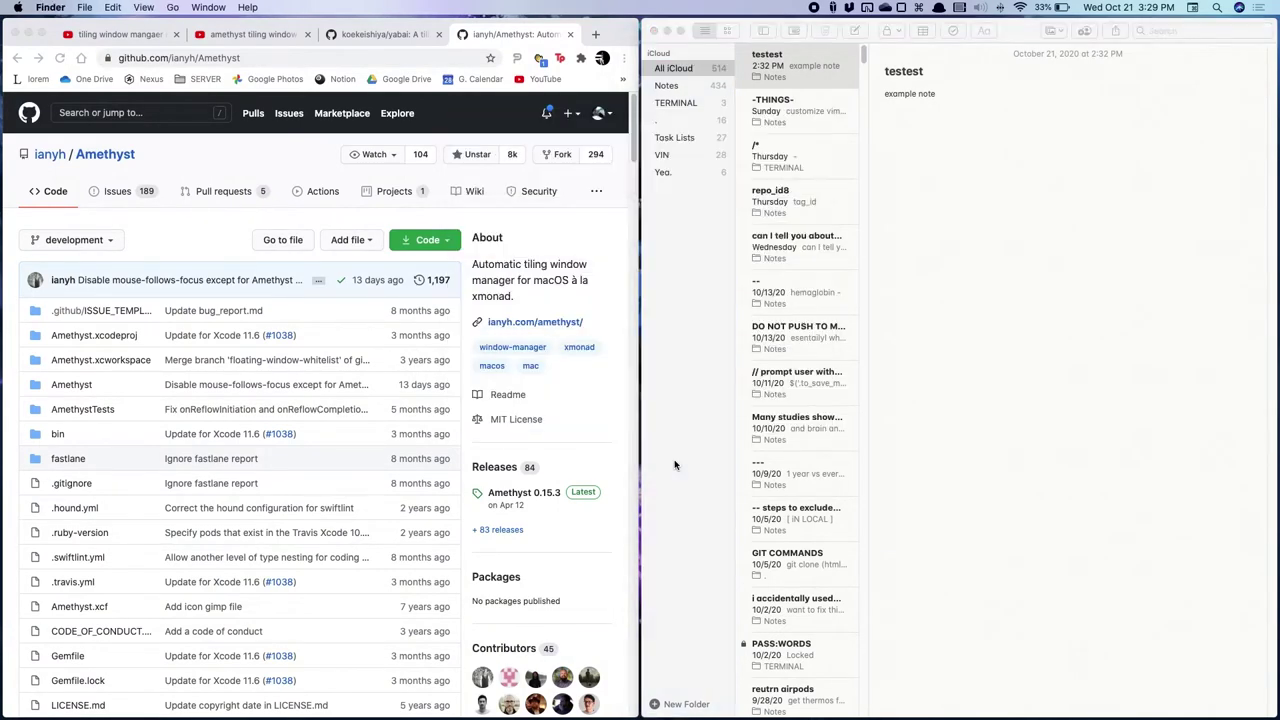
key("alt+space")
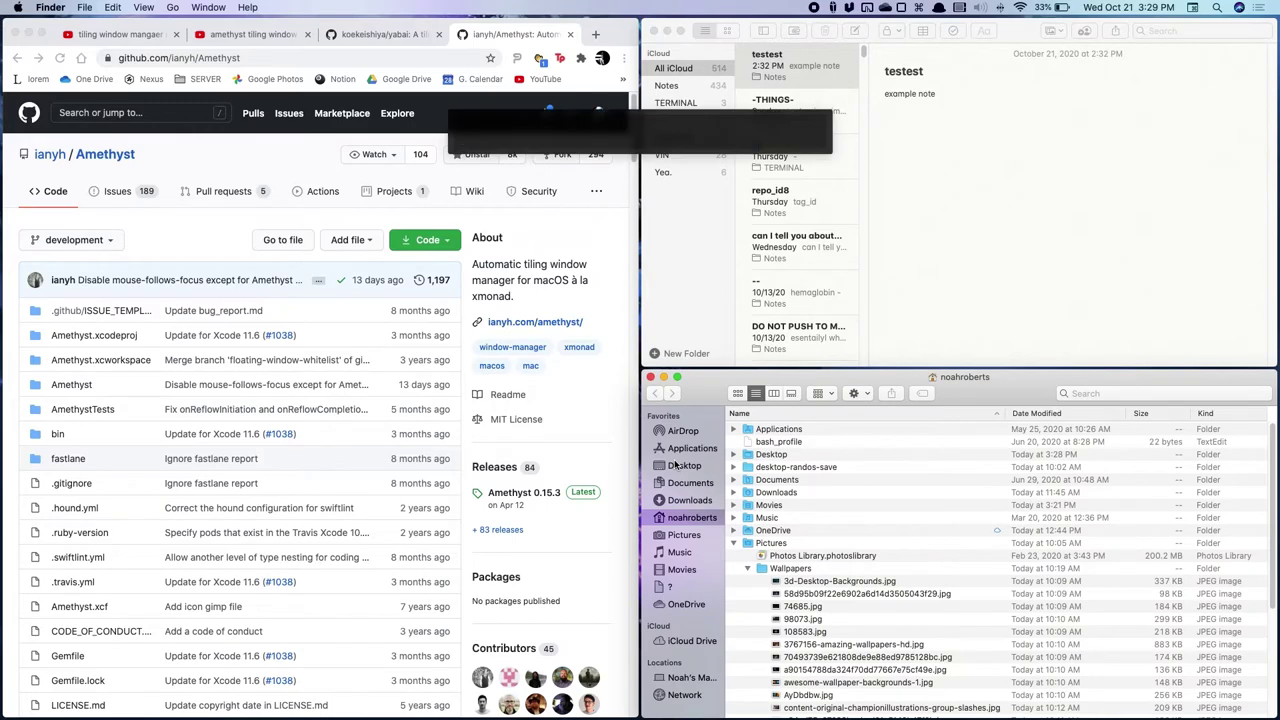
type("firefo")
key("Return")
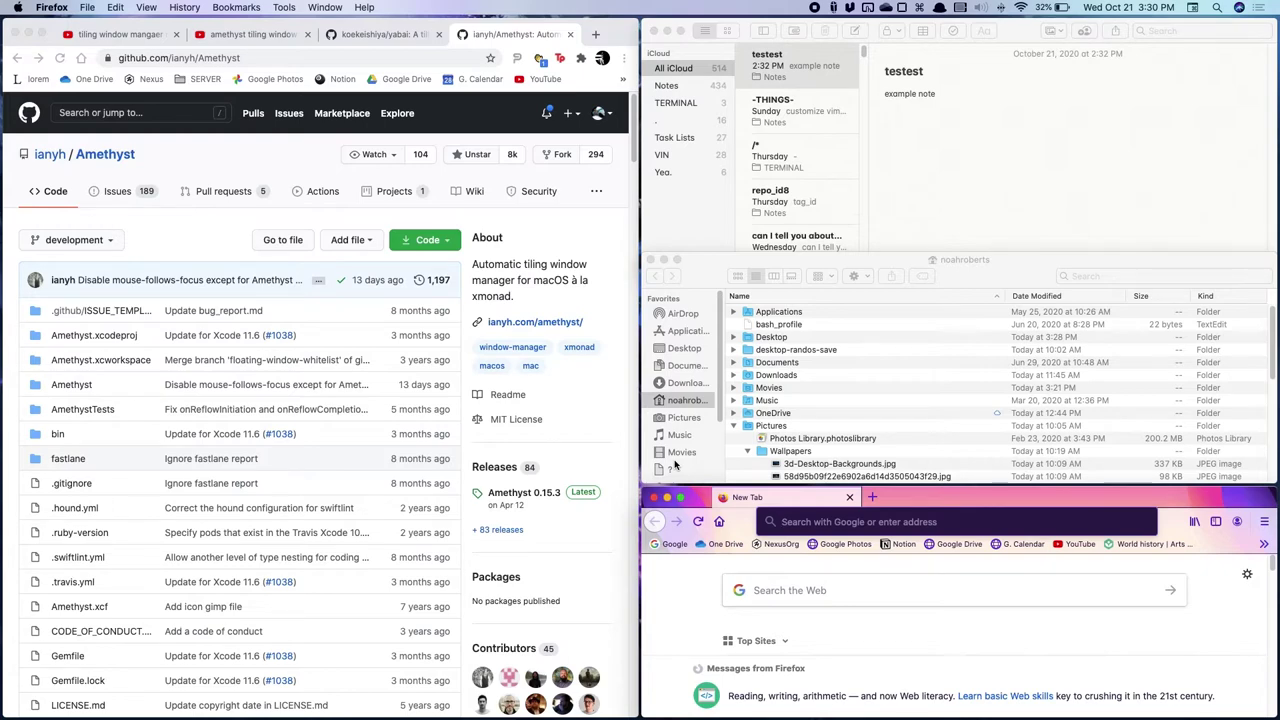
- Focus the Finder window and cycle focus repeatedly through the tiled Chrome, Notes, Finder and Firefox windows, ending on Chrome
left_click(675, 463)
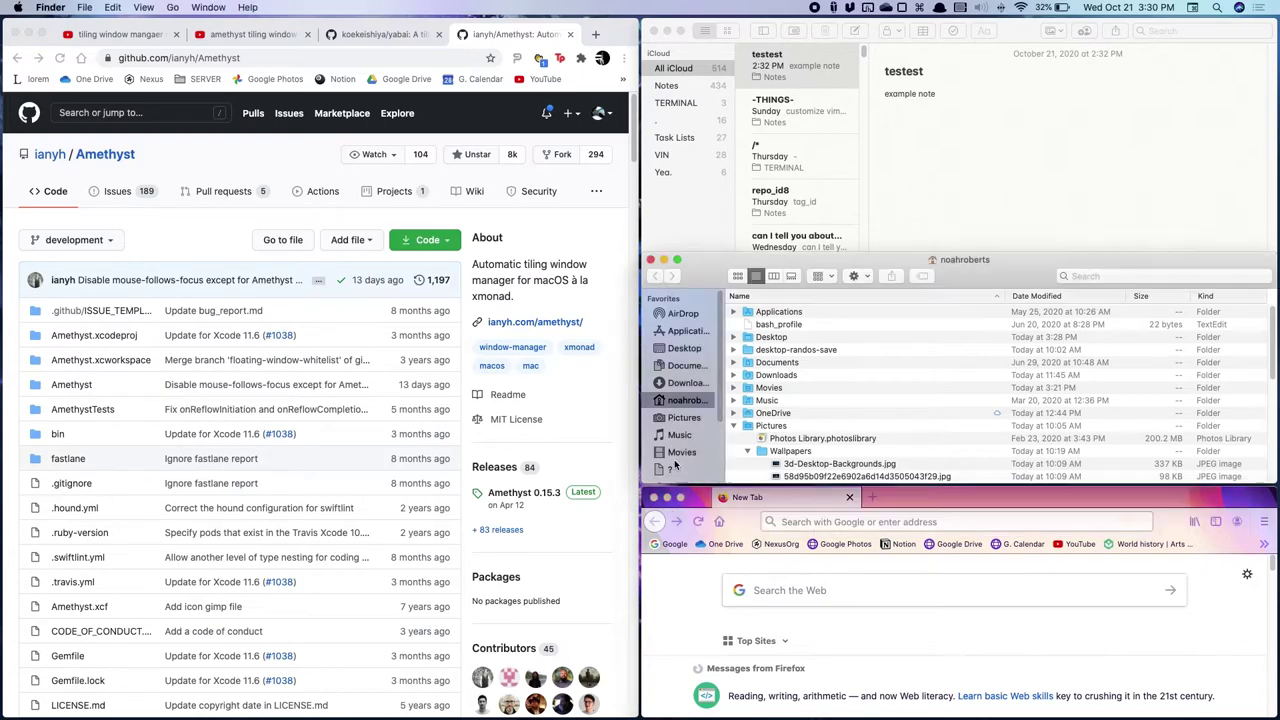
key("alt+shift+j")
key("alt+shift+j")
key("alt+shift+j")
key("alt+shift+j")
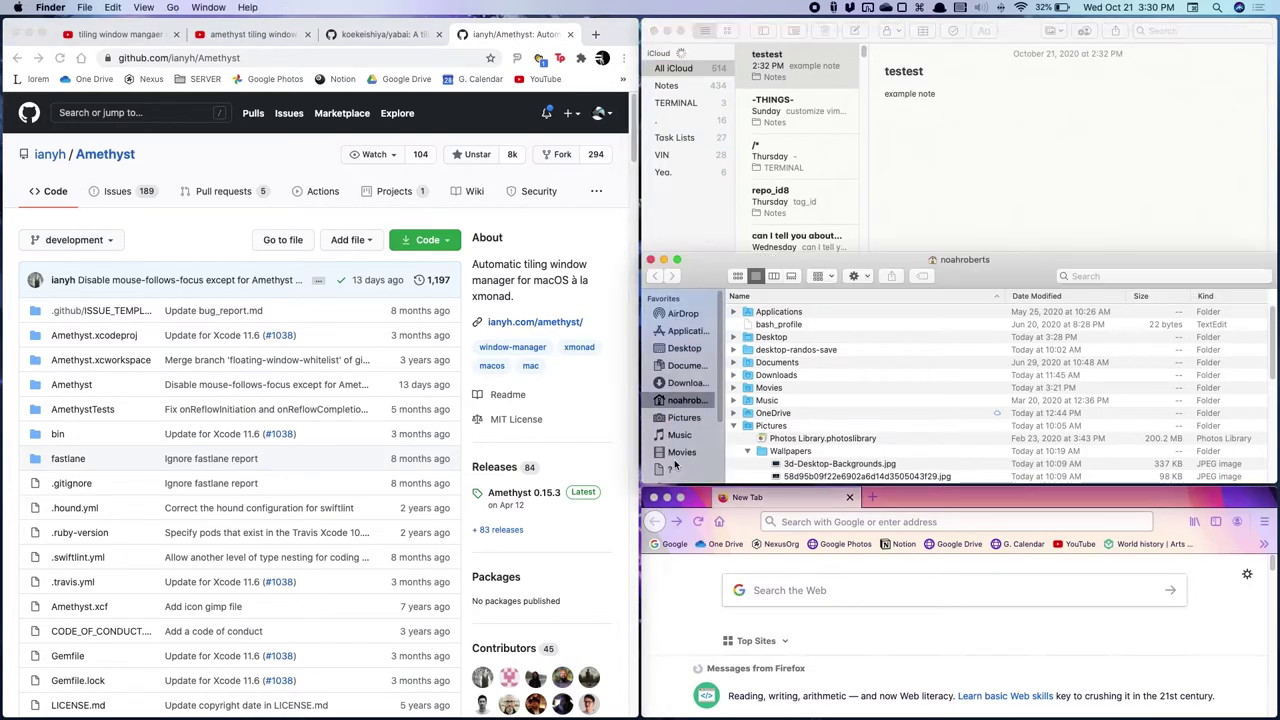
key("alt+shift+j")
key("alt+shift+j")
key("alt+shift+j")
key("alt+shift+j")
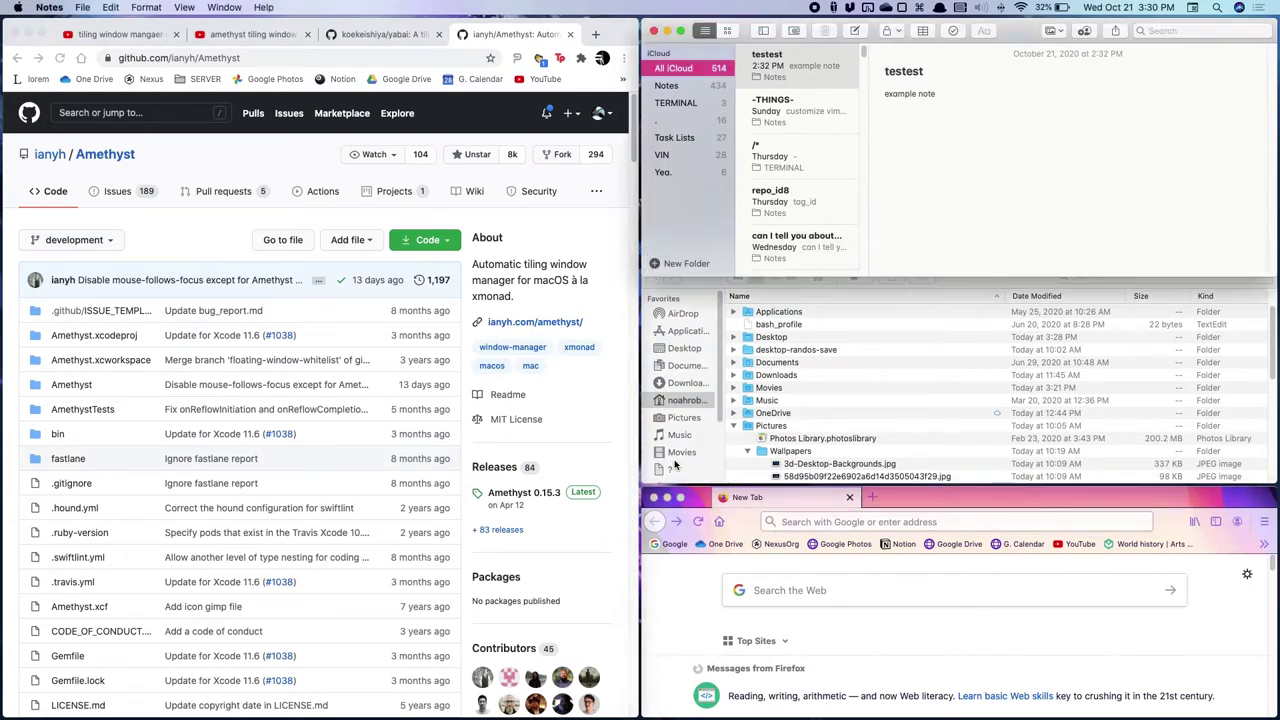
key("alt+shift+j")
key("alt+shift+j")
key("alt+shift+j")
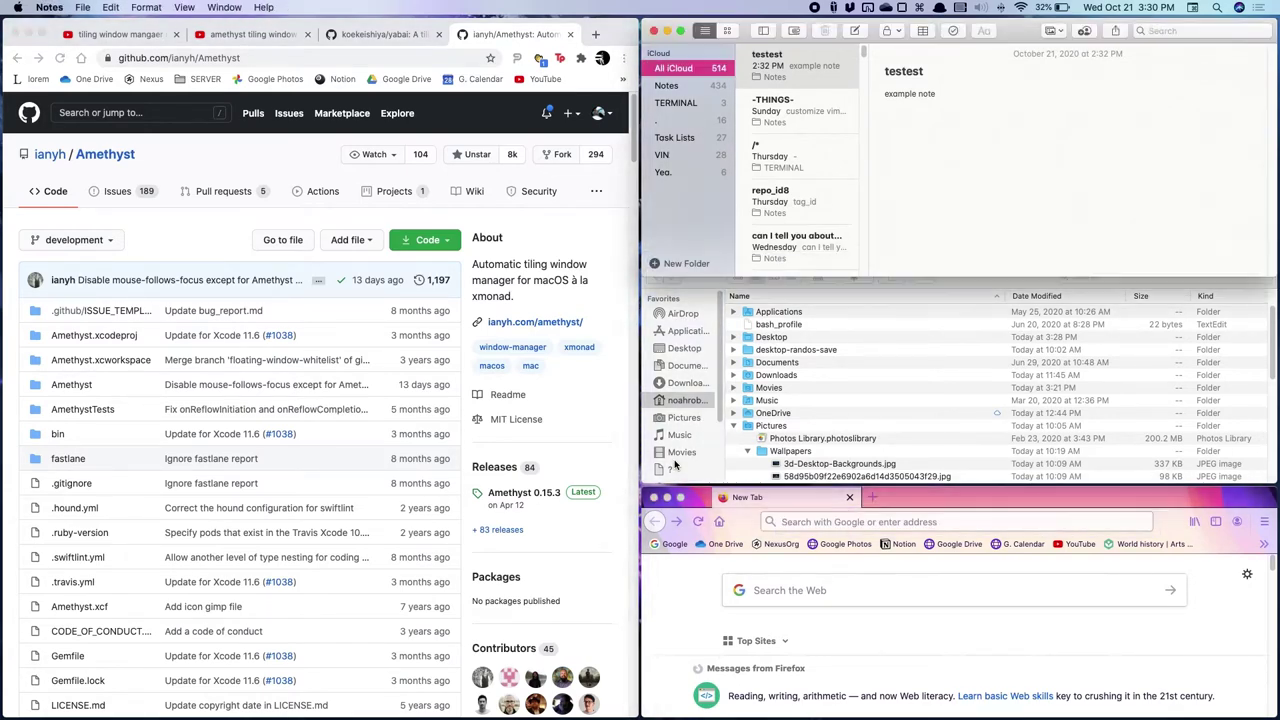
key("alt+shift+j")
key("alt+shift+j")
key("alt+shift+j")
key("alt+shift+j")
key("alt+shift+j")
key("alt+shift+j")
key("alt+shift+j")
key("alt+shift+j")
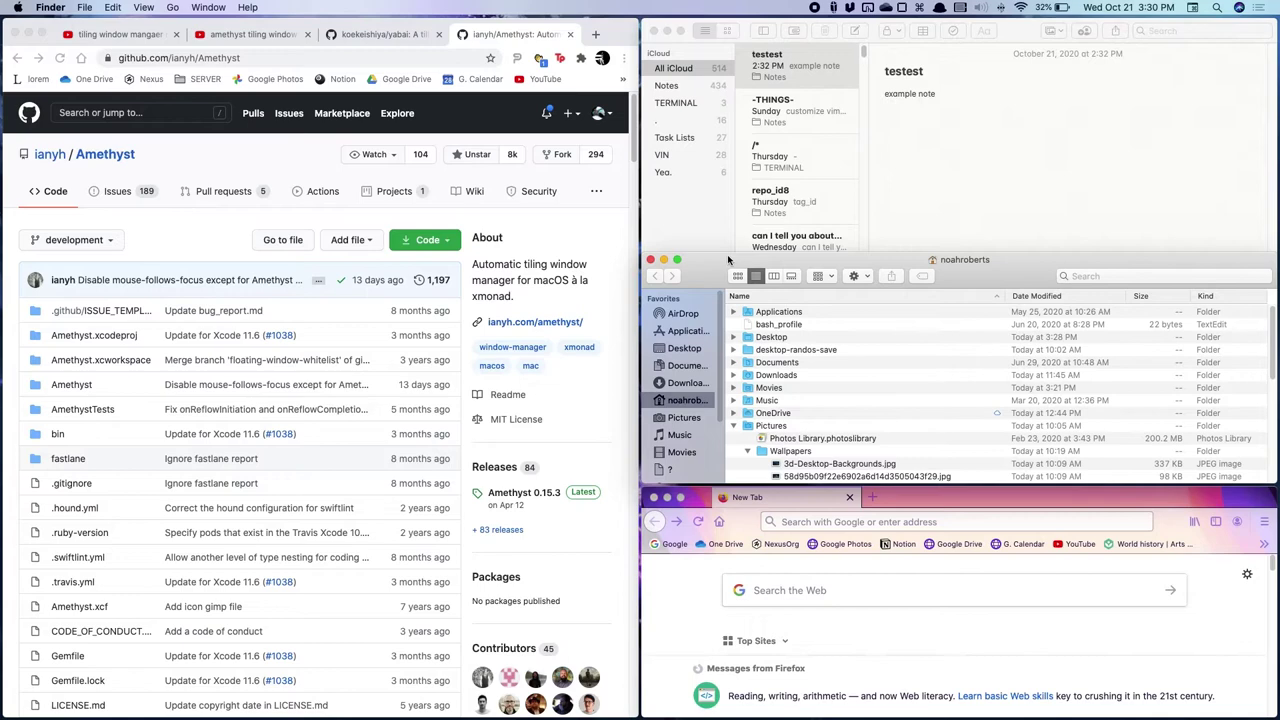
key("alt+shift+j")
key("alt+shift+j")
key("alt+shift+j")
key("alt+shift+j")
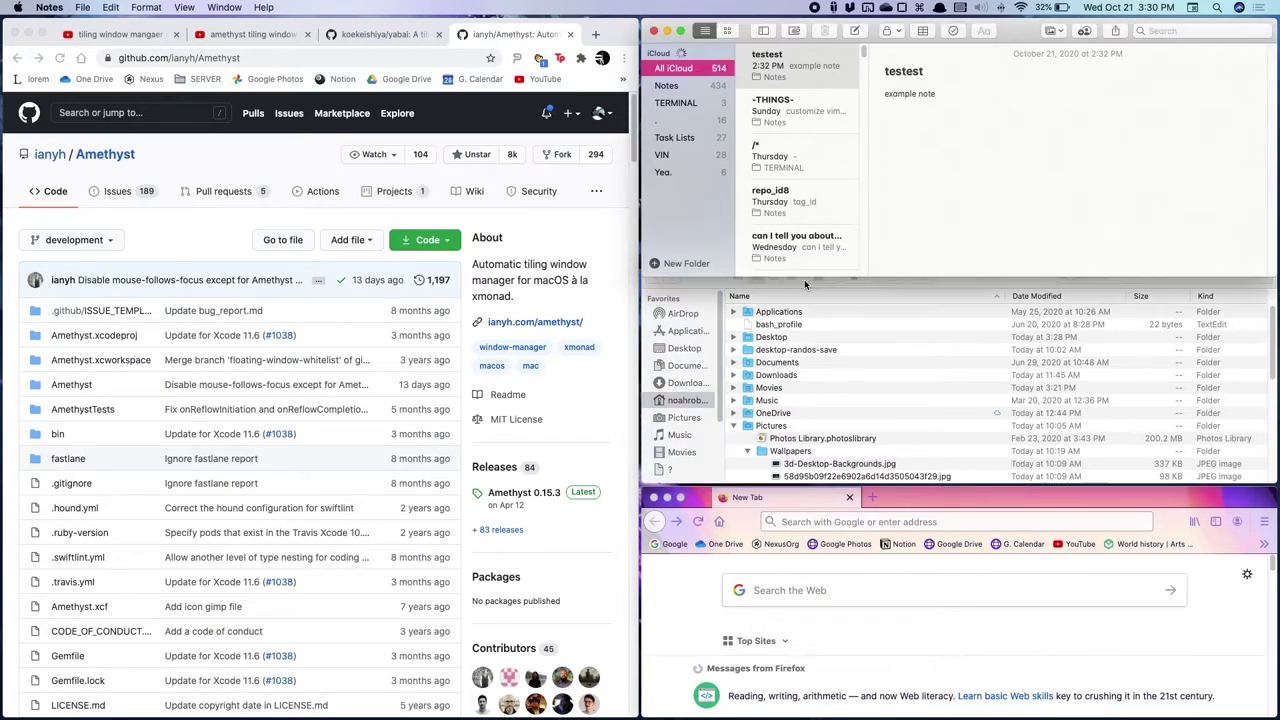
key("alt+shift+j")
key("alt+shift+j")
key("alt+shift+j")
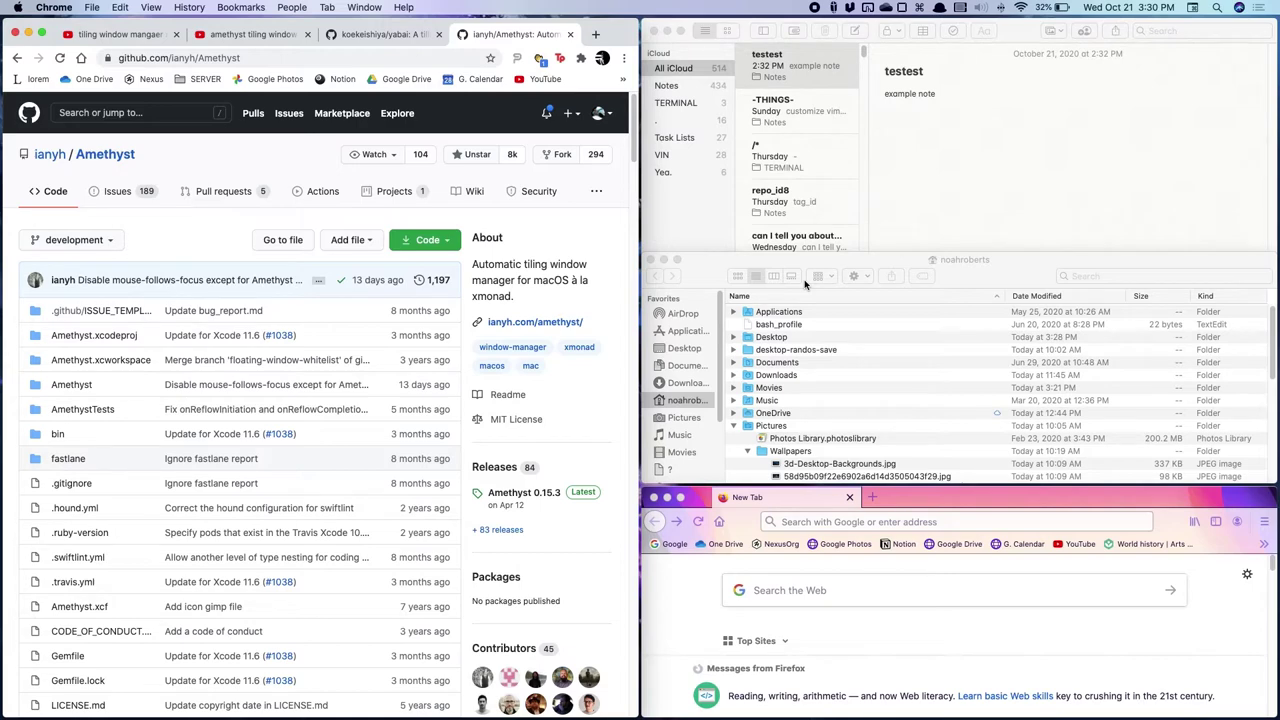
- Close the Finder window and switch between the Chrome, Firefox and Notes apps, ending on Firefox
left_click(804, 284)
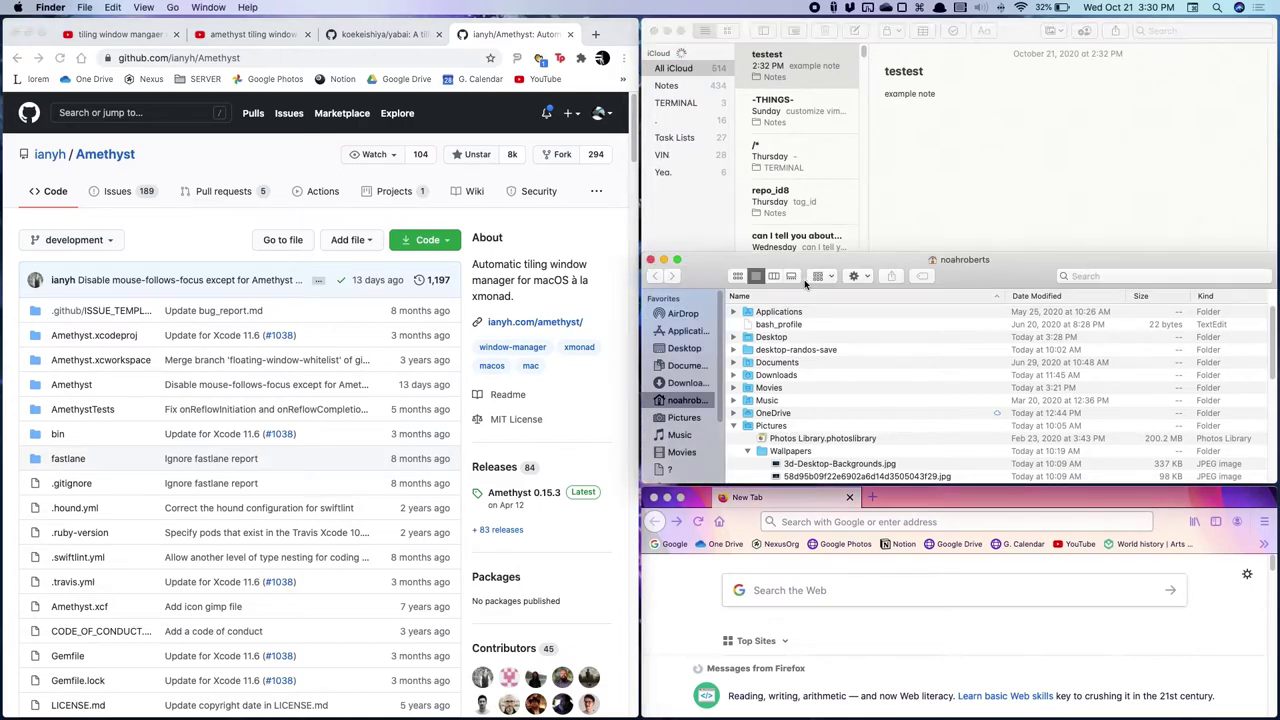
key("super+w")
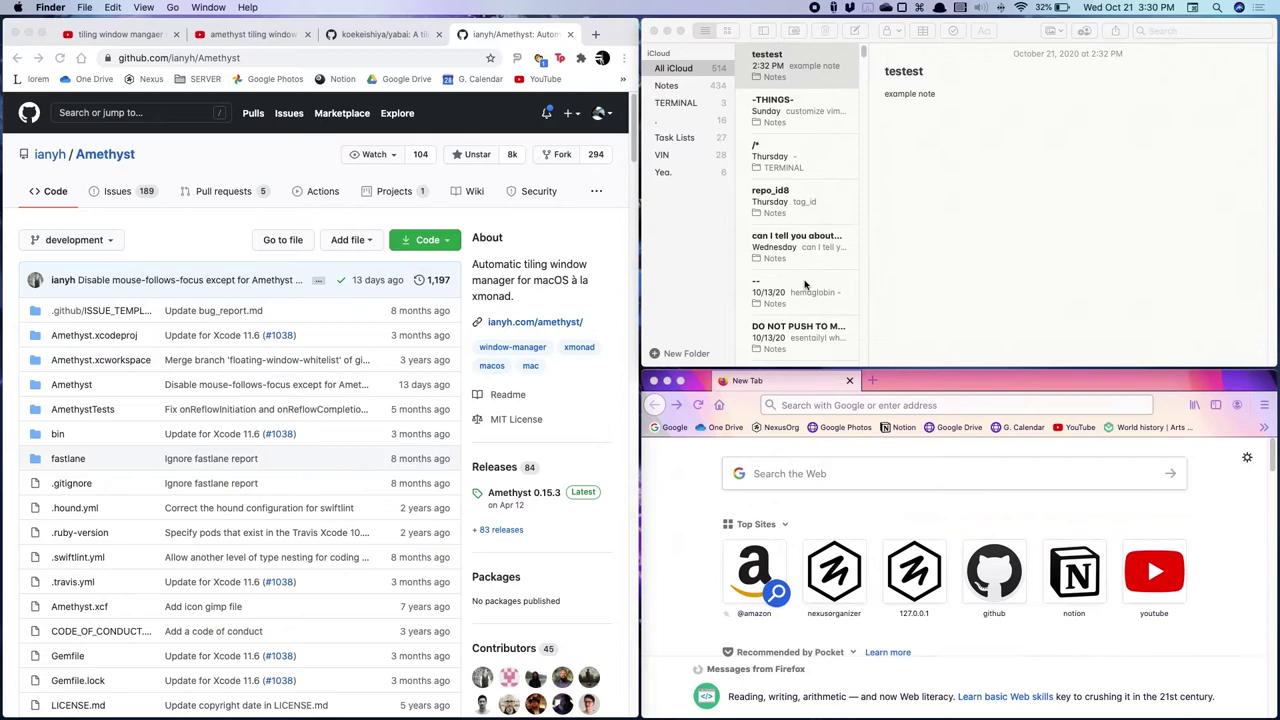
key("super+Tab")
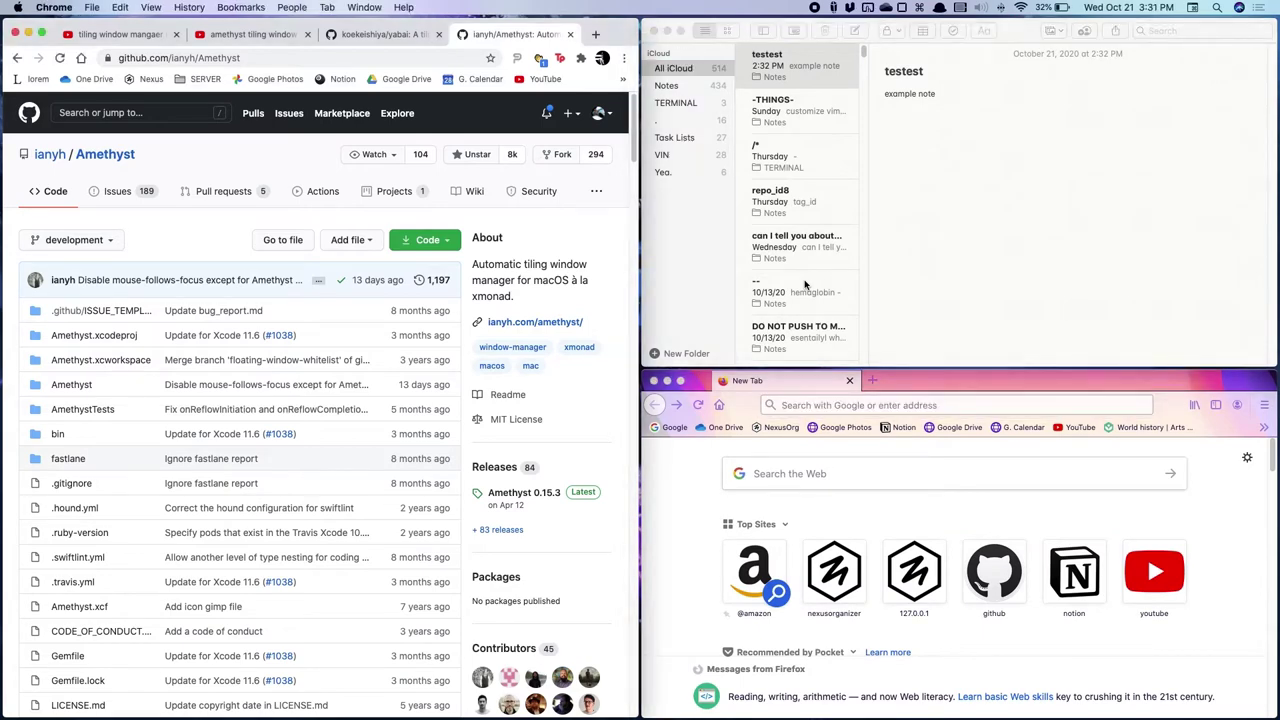
key("super+Tab")
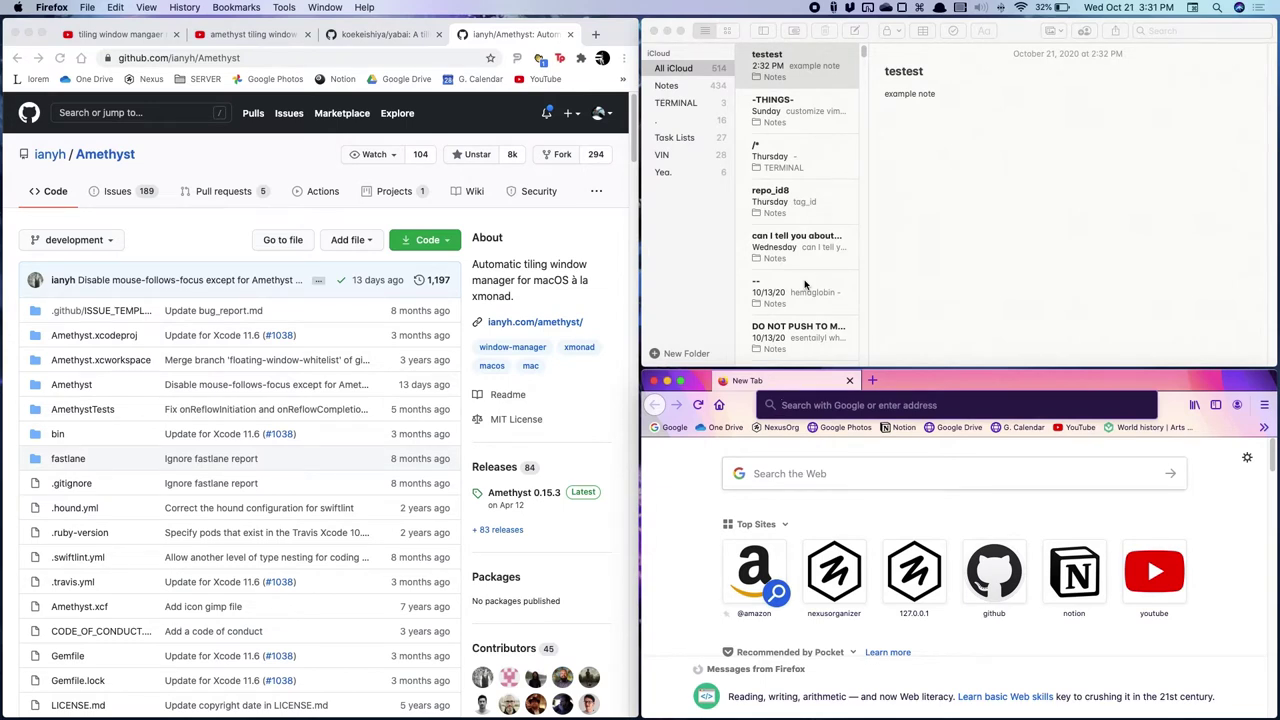
key("super+Tab")
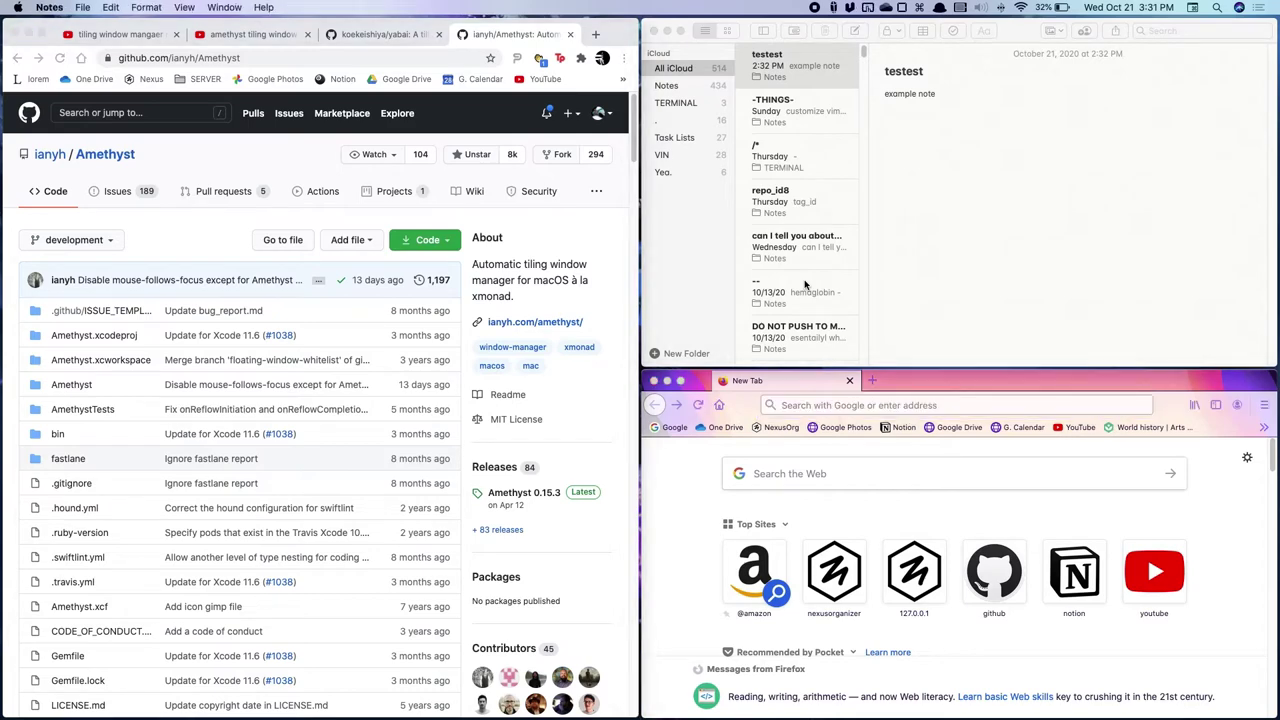
key("super+Tab")
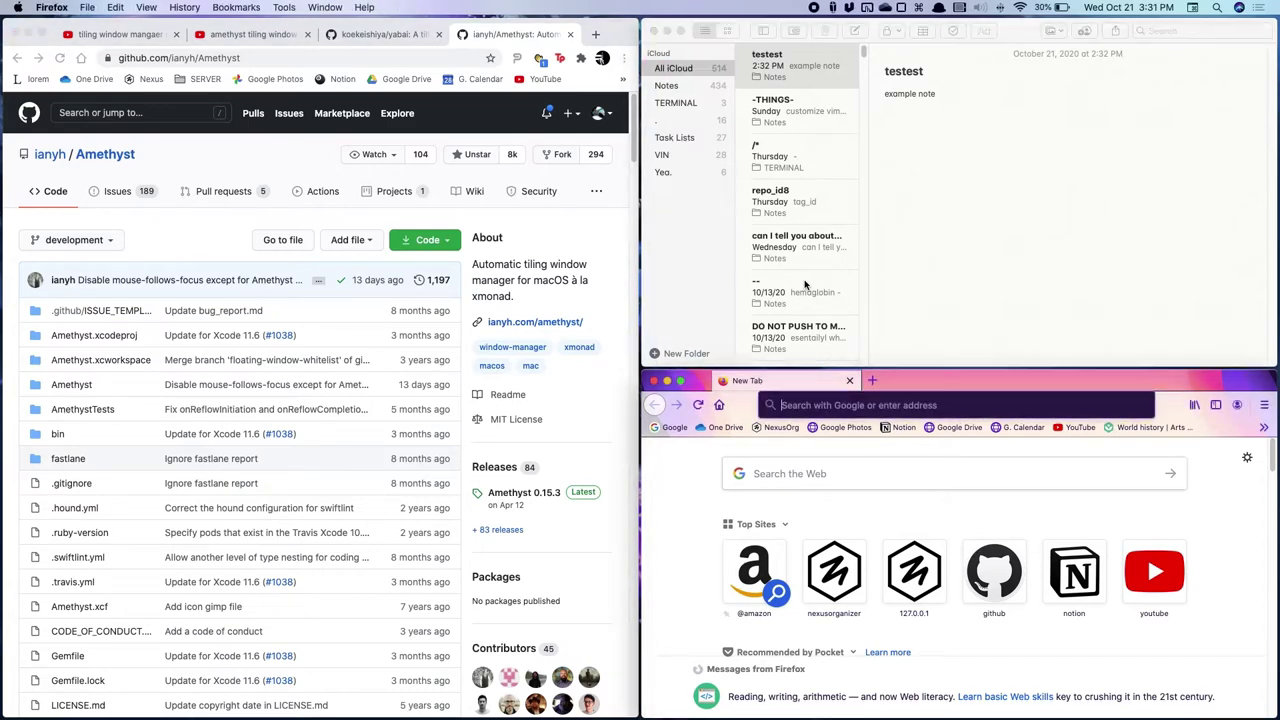
- Focus Notes and swap its window through the tile positions, ending with Notes in the large main pane
key("alt+shift+j")
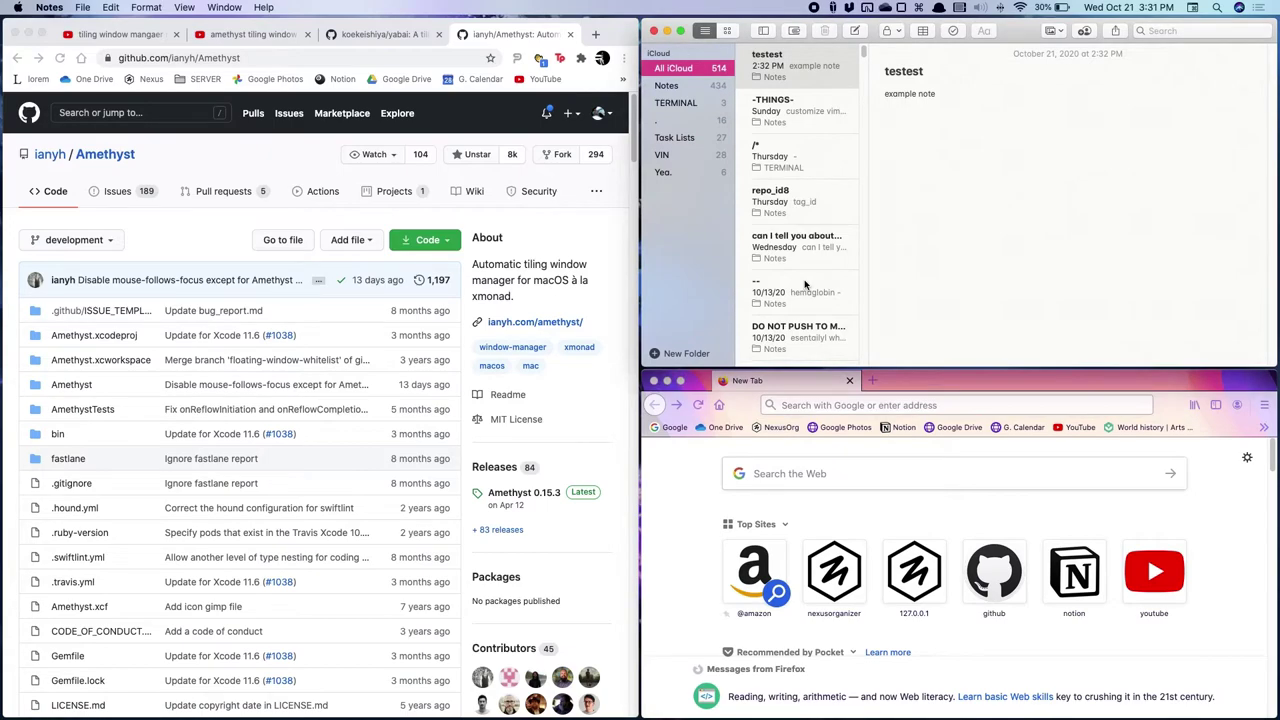
key("ctrl+alt+shift+j")
key("ctrl+alt+shift+j")
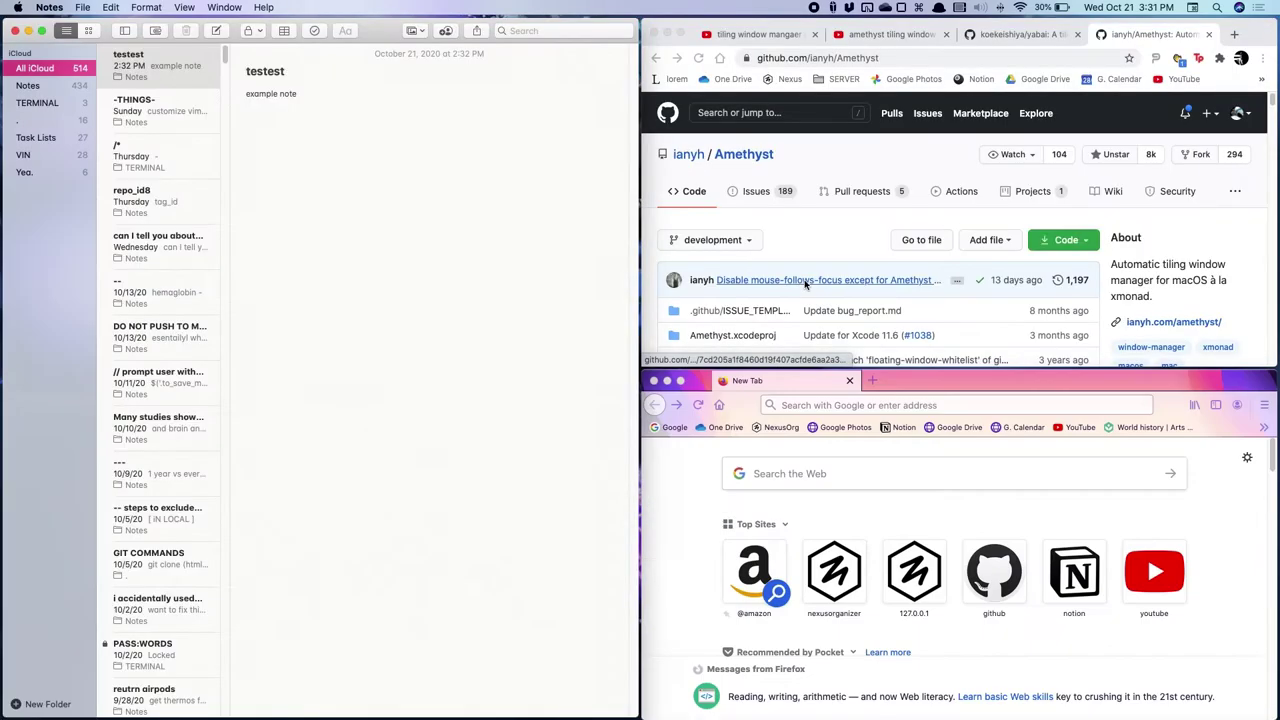
key("ctrl+alt+shift+j")
key("ctrl+alt+shift+j")
key("ctrl+alt+shift+j")
key("ctrl+alt+shift+j")
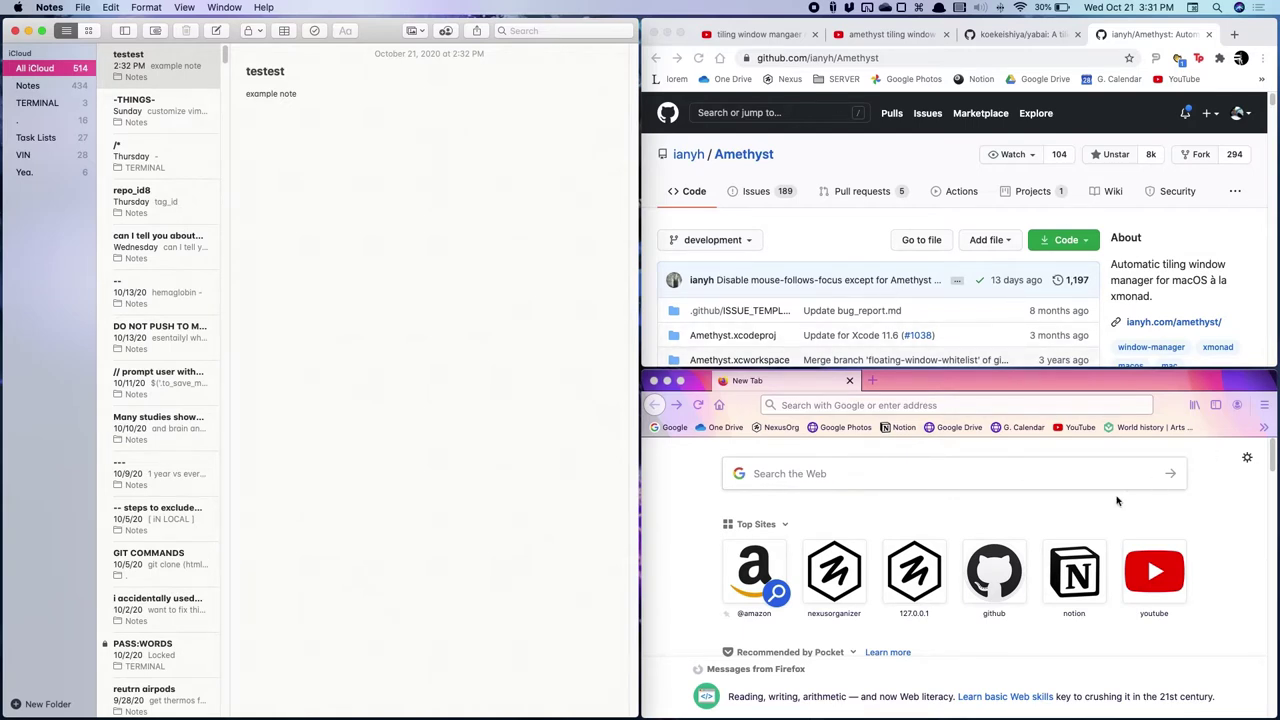
- Cycle window focus from Notes through Chrome and Firefox, ending back on Notes
key("alt+shift+j")
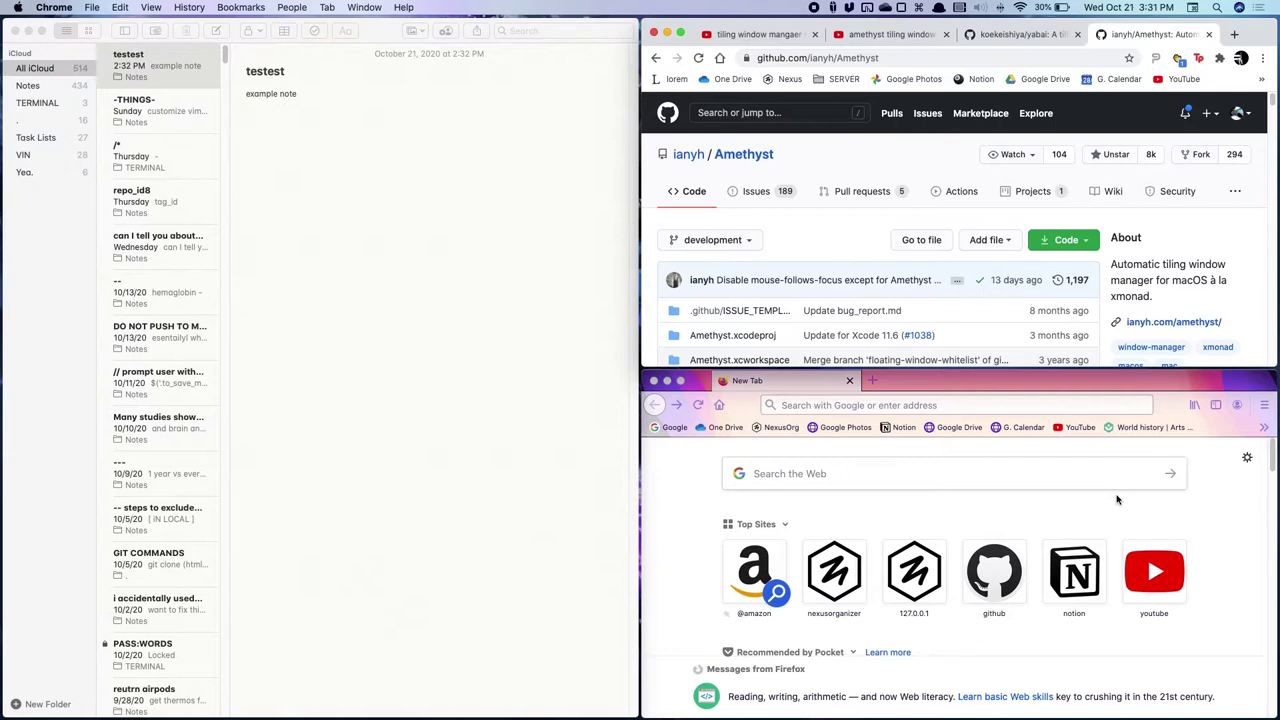
key("alt+shift+j")
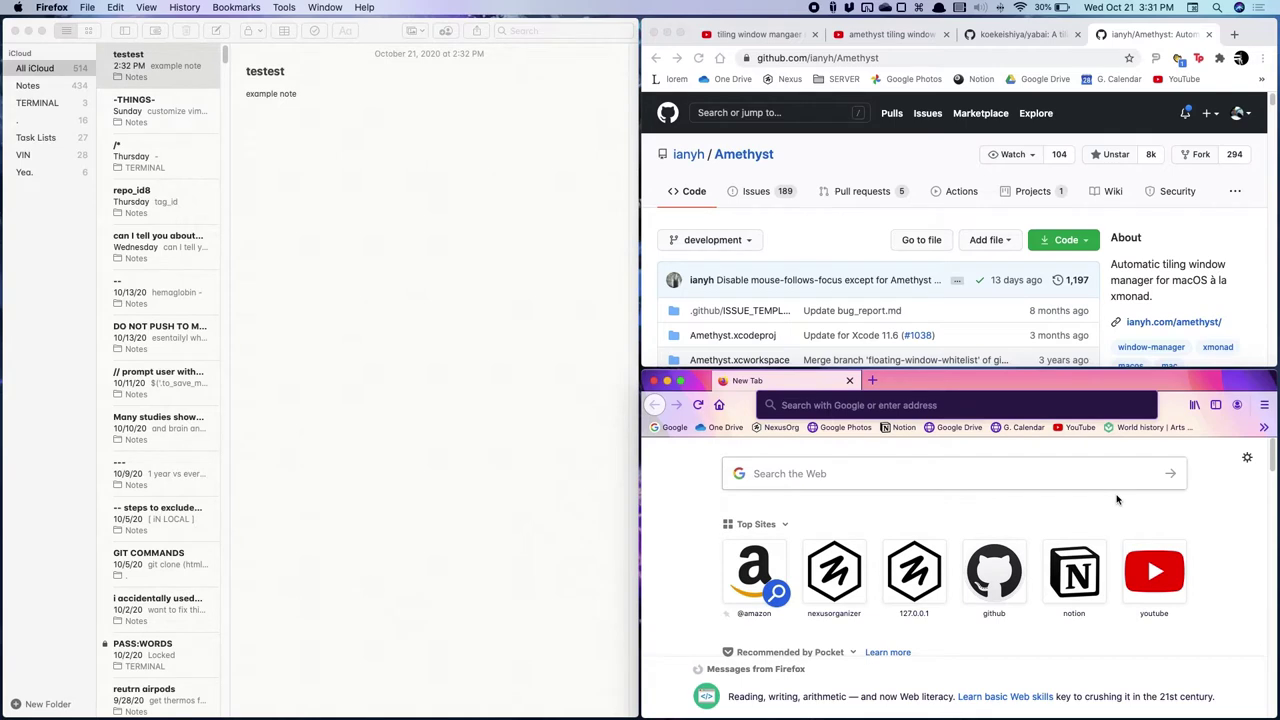
key("alt+shift+j")
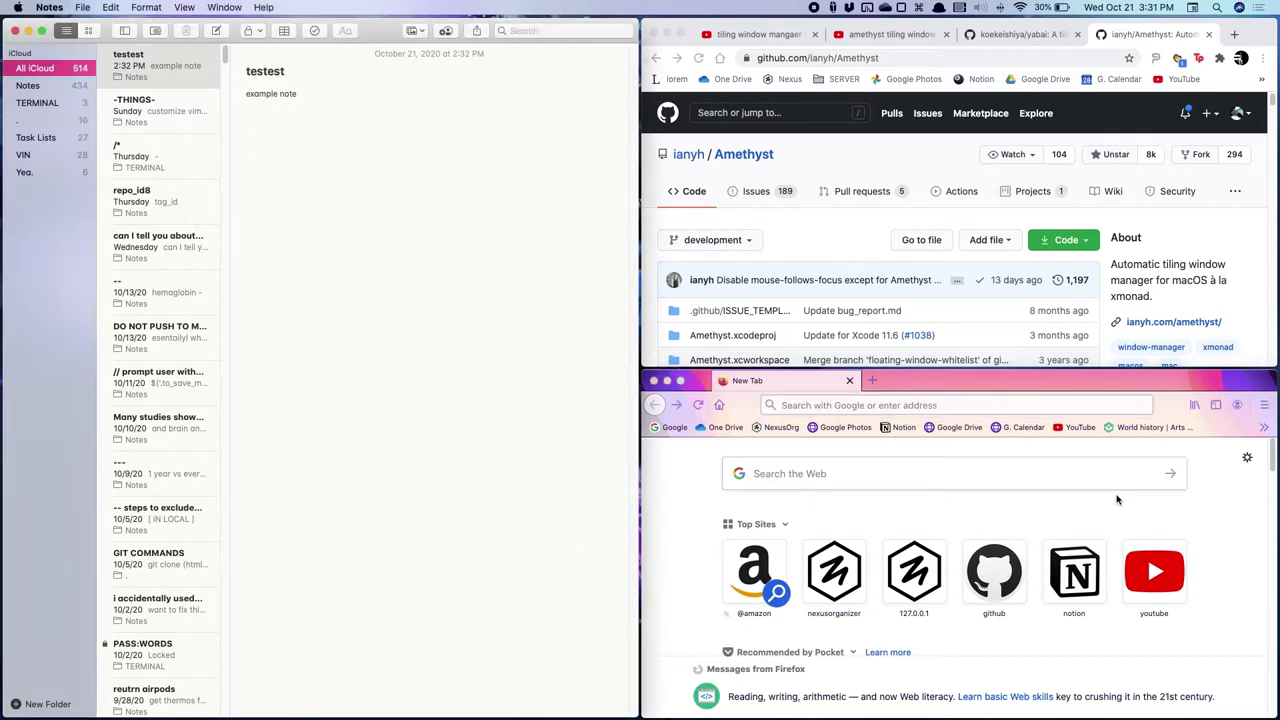
key("alt+shift+k")
key("alt+shift+j")
- Cycle through the tiling layouts, including full-screen and side-by-side columns, until the tall layout is back
key("alt+shift+space")
key("alt+shift+space")
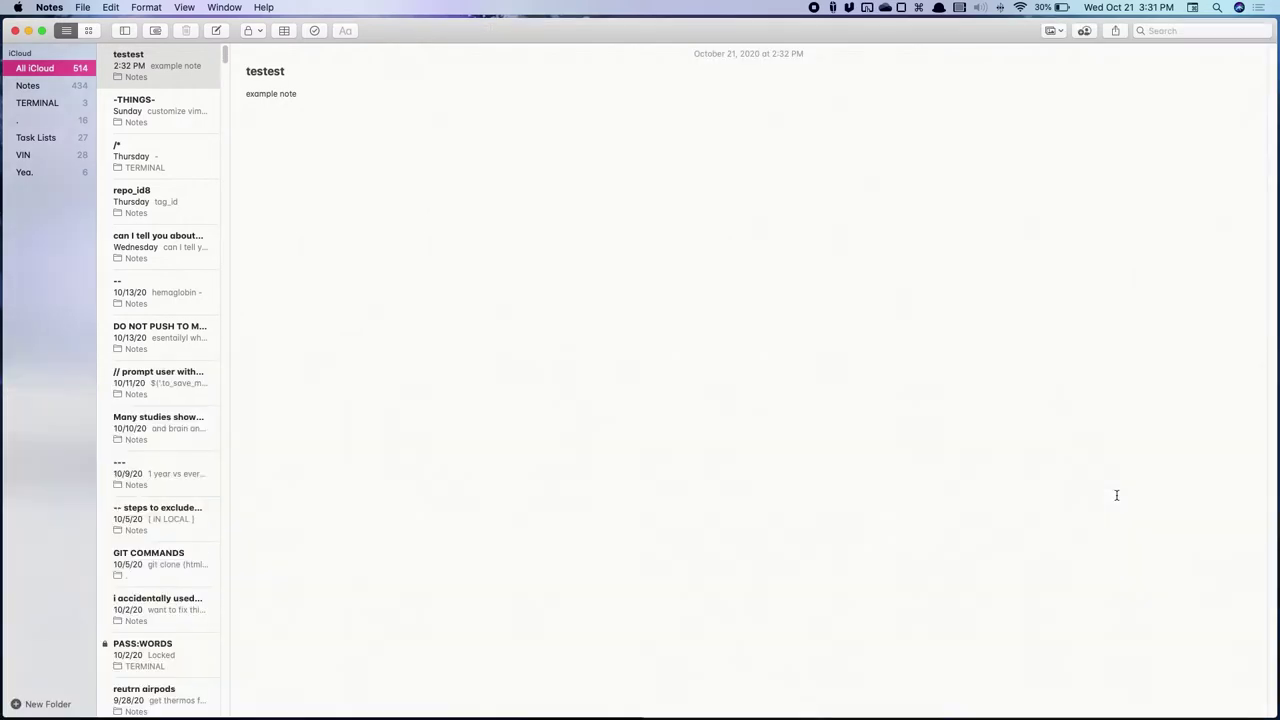
key("alt+shift+space")
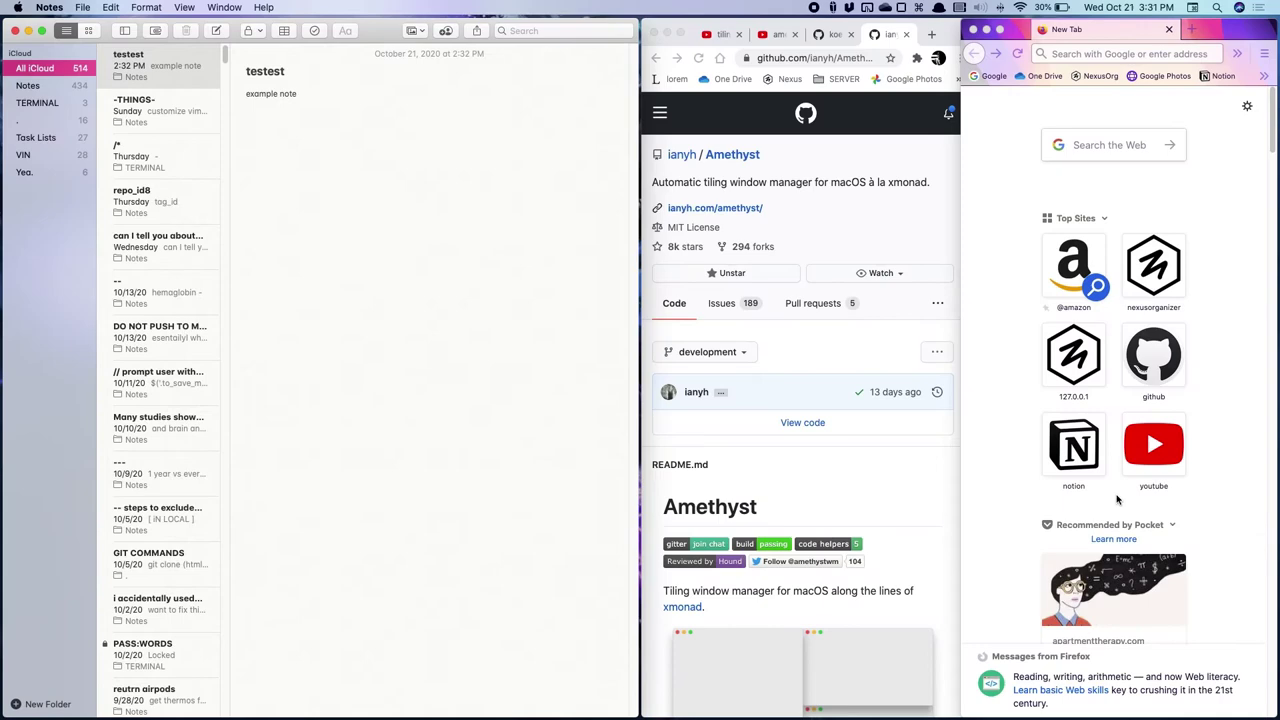
key("alt+shift+space")
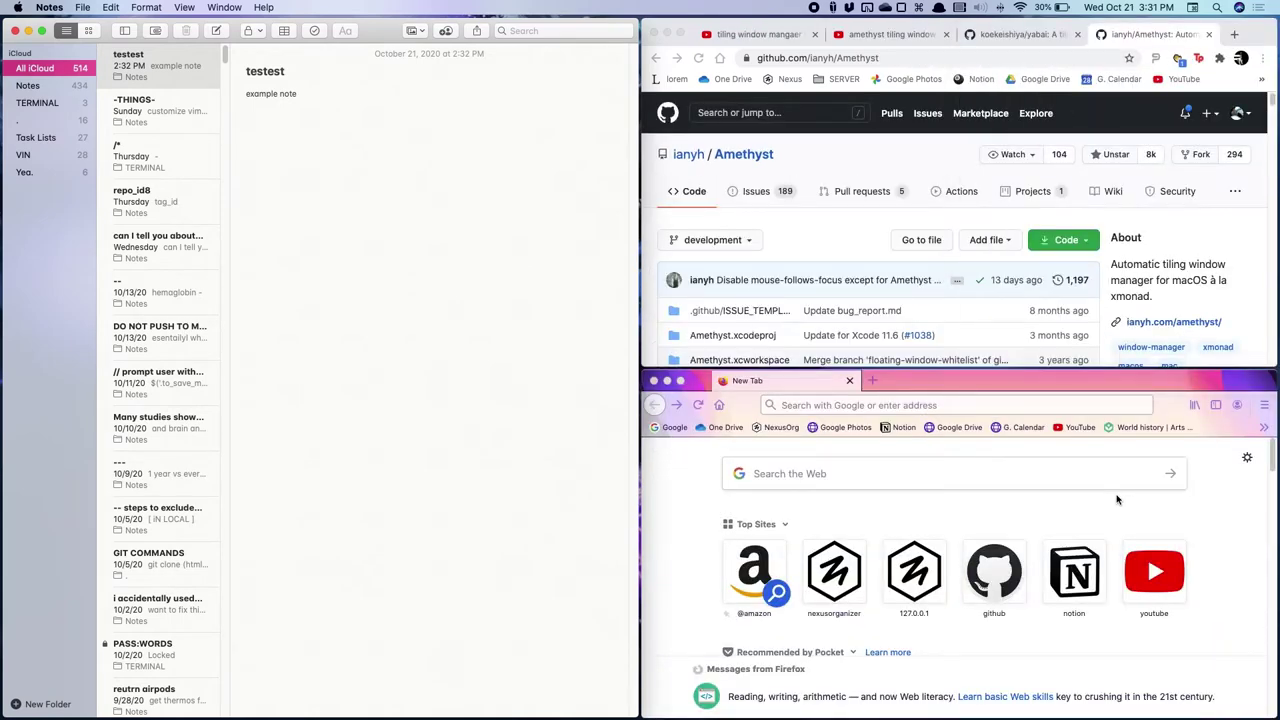
- Alternate the Notes window directly between the full-screen and tall layouts, finishing in the tall layout
key("alt+shift+d")
key("alt+shift+a")
key("alt+shift+d")
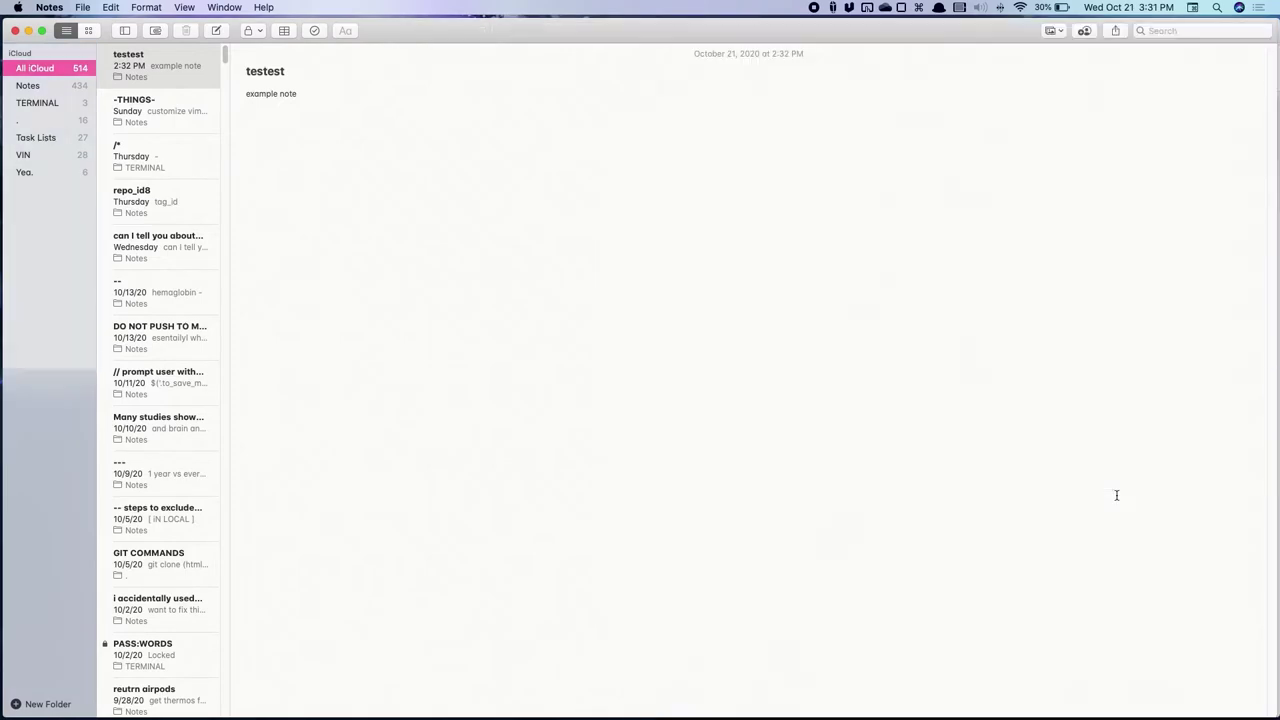
key("alt+shift+a")
key("alt+shift+d")
key("alt+shift+a")
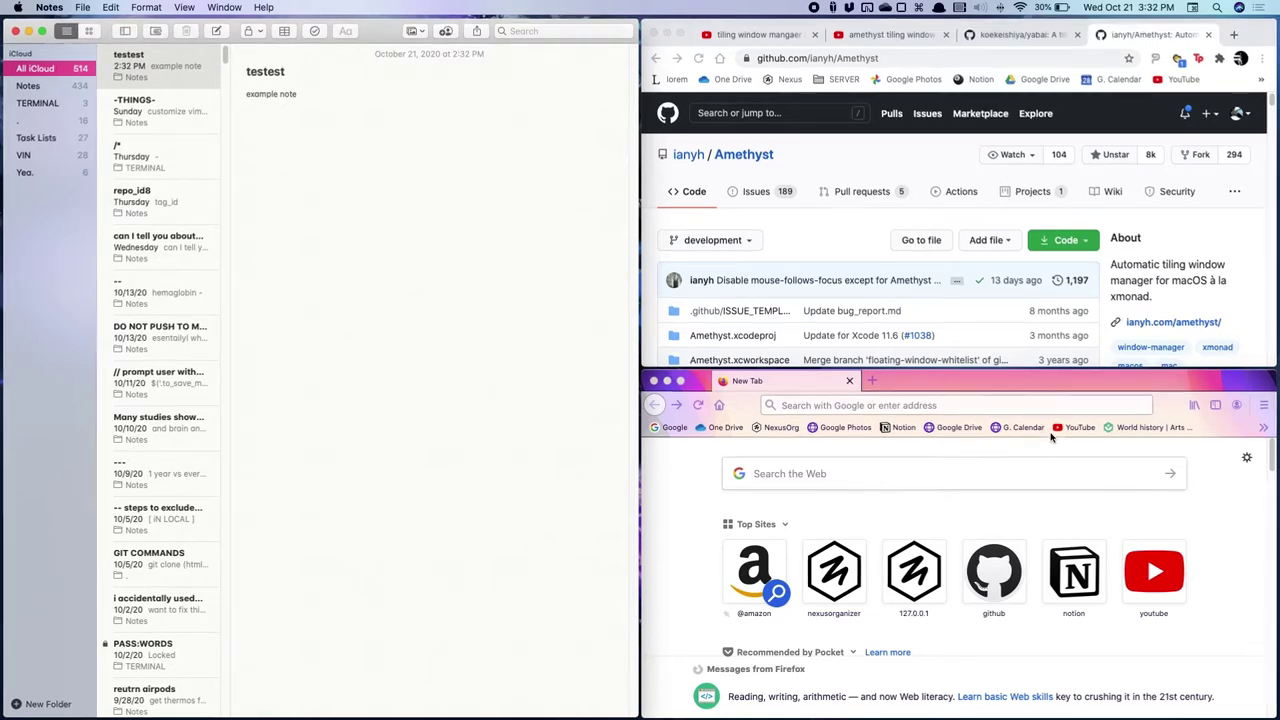
- Pick the Chrome window from the Mission Control overview and move focus to the Firefox window
key("ctrl+Up")
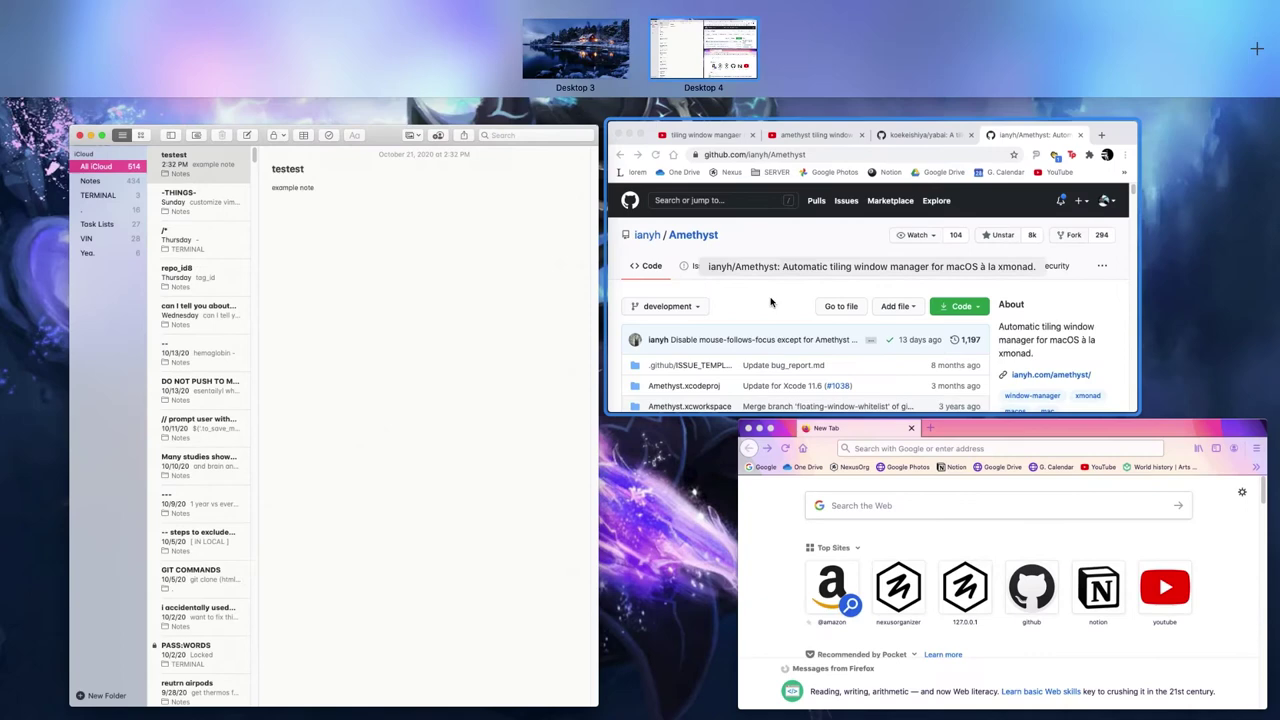
left_click(771, 302)
key("alt+shift+j")
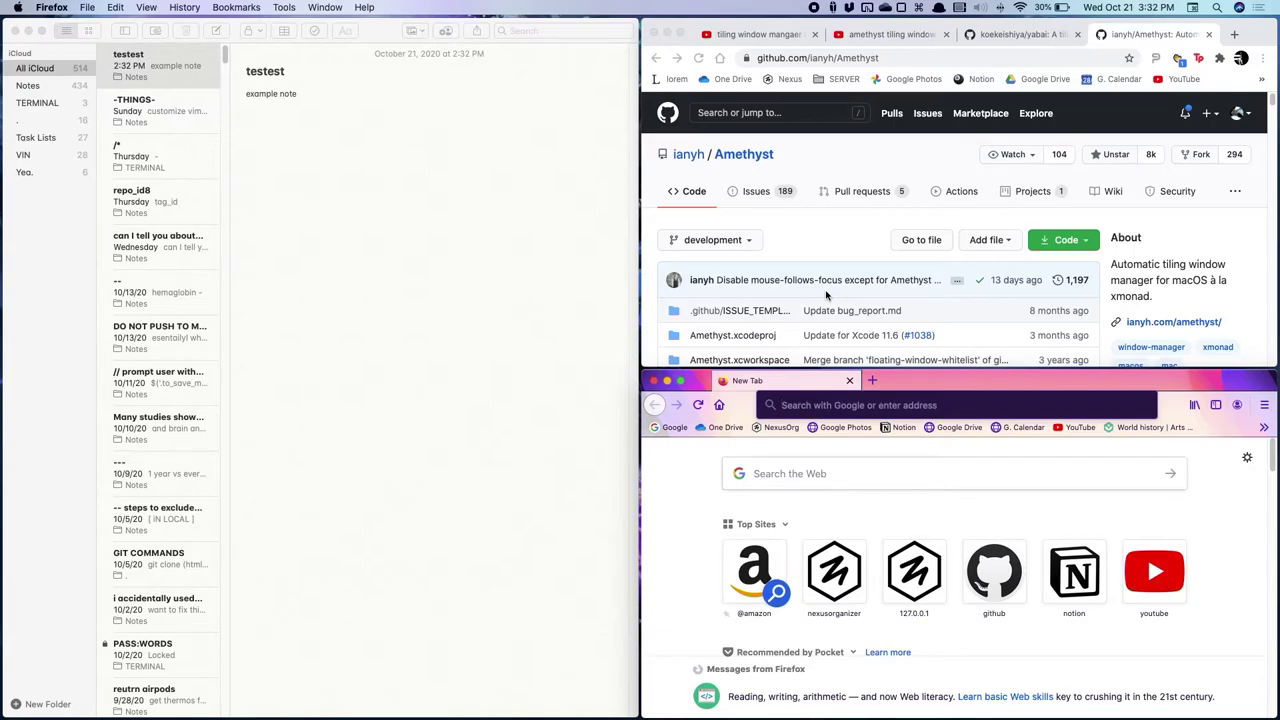
- Hide all apps except Firefox and close the Firefox window
key("super+alt+h")
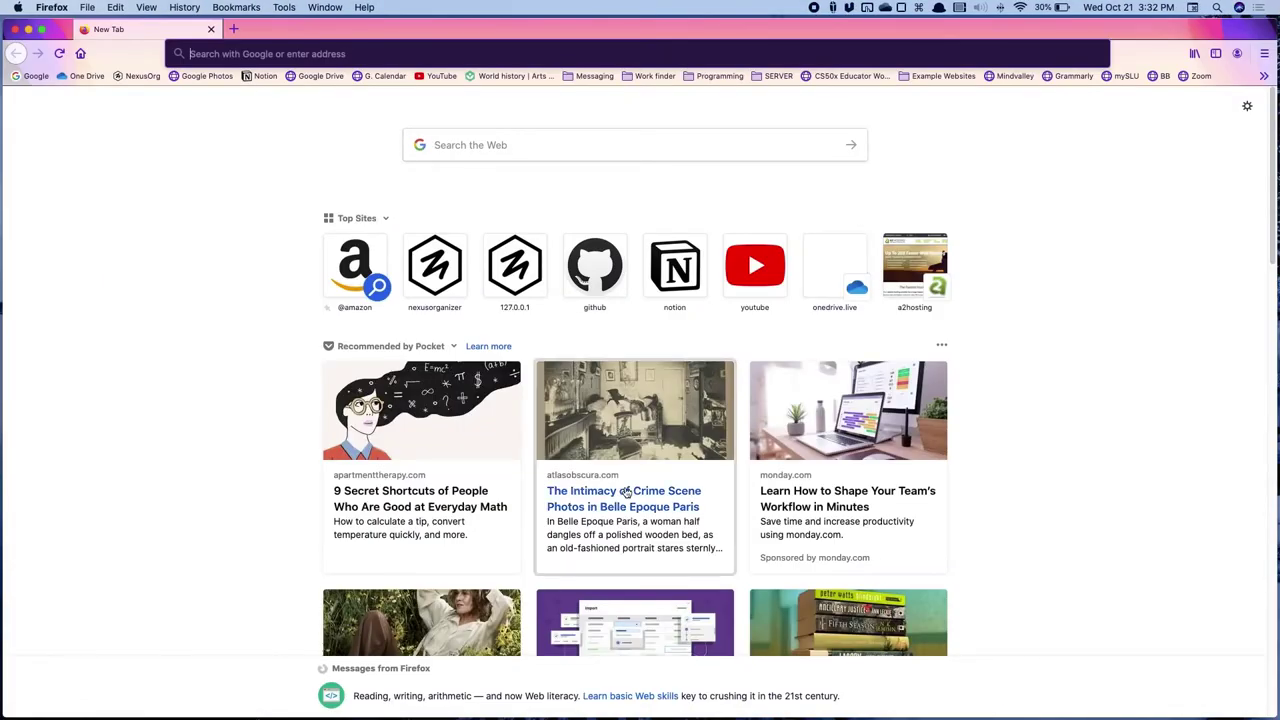
key("super+w")
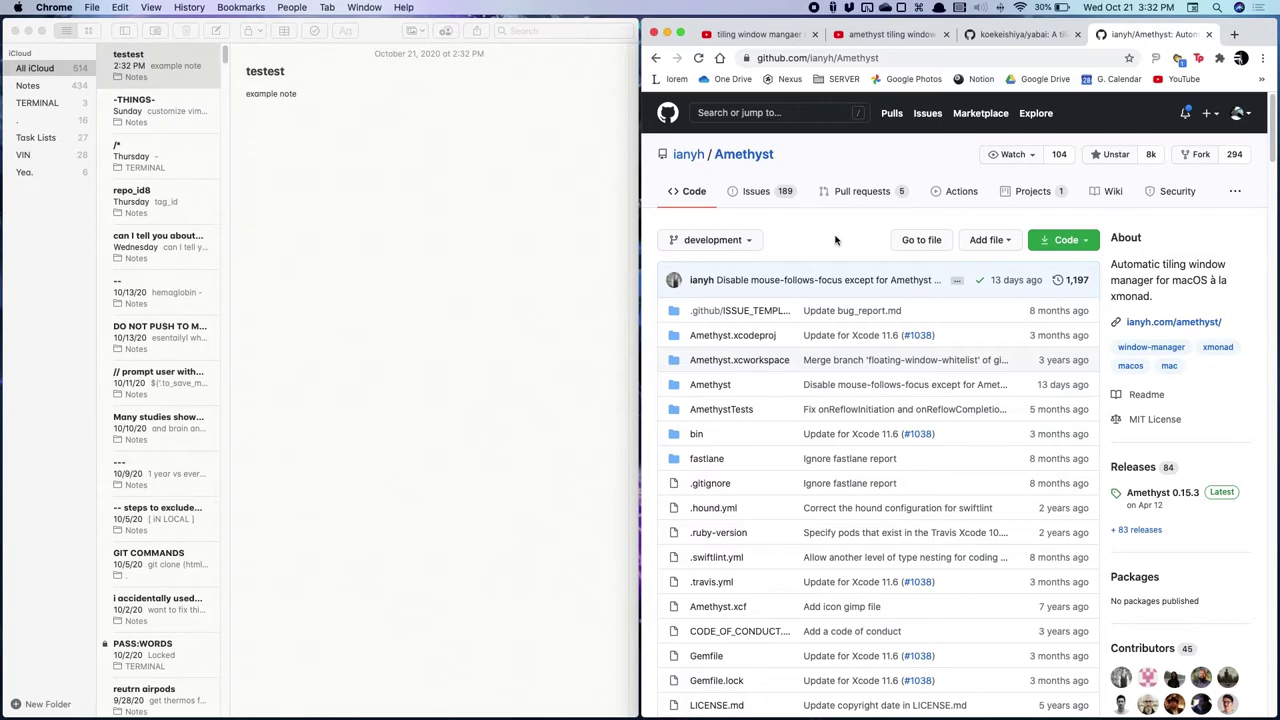
- Move focus to Notes and back to Chrome, and switch the desktop to the full-screen layout
key("alt+shift+j")
key("alt+shift+k")
key("alt+shift+space")
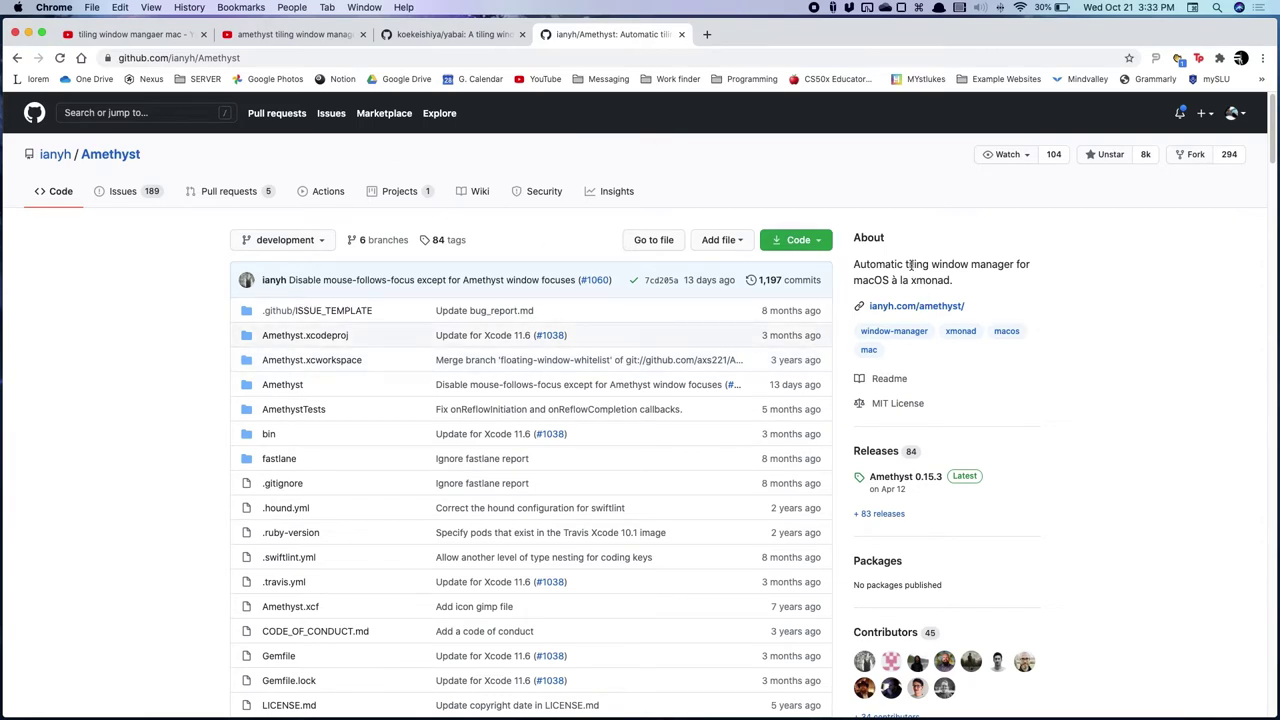
- Go to the Getting Amethyst section of the README and launch Terminal
scroll(160, 315, "down", 10)
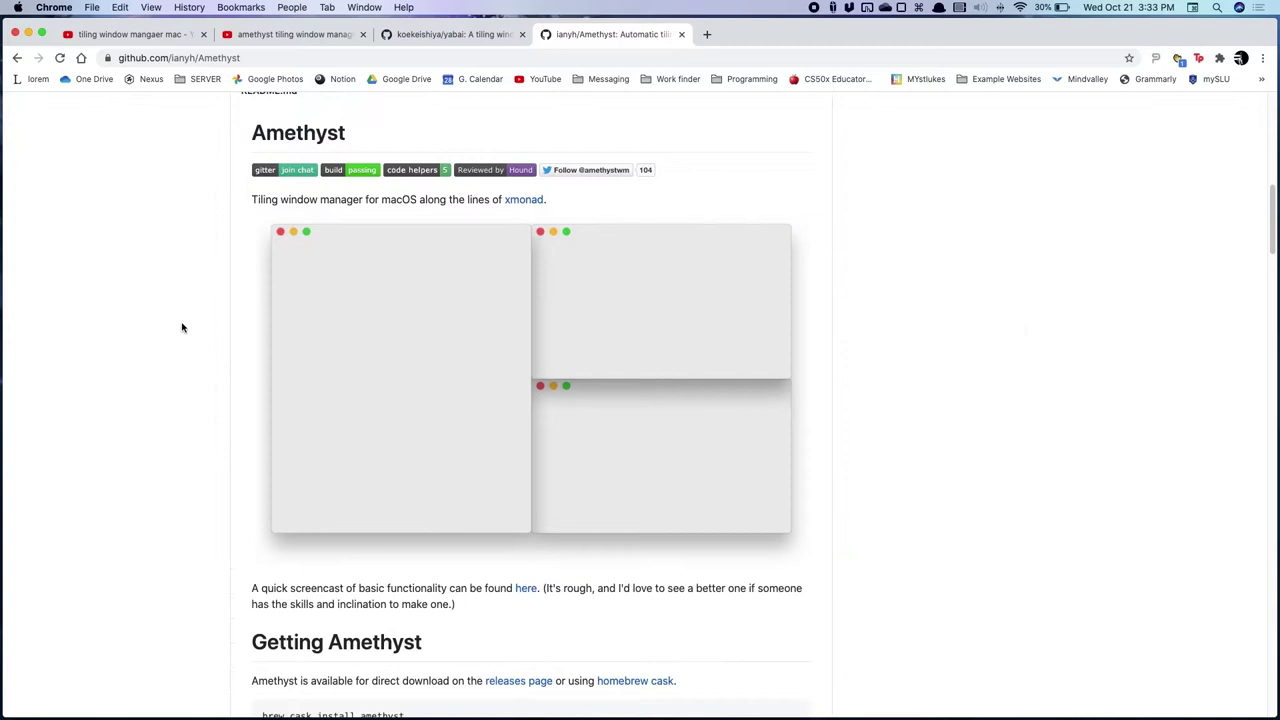
scroll(182, 327, "down", 5)
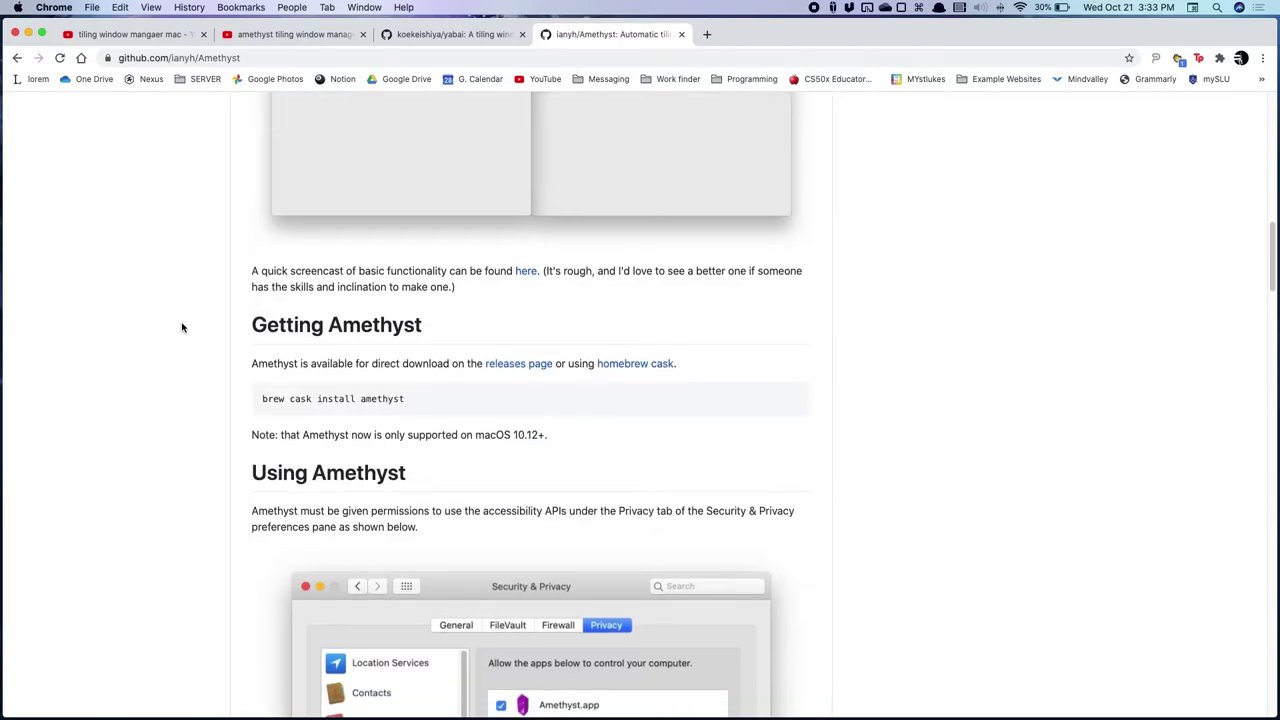
key("super+space")
type("terminal")
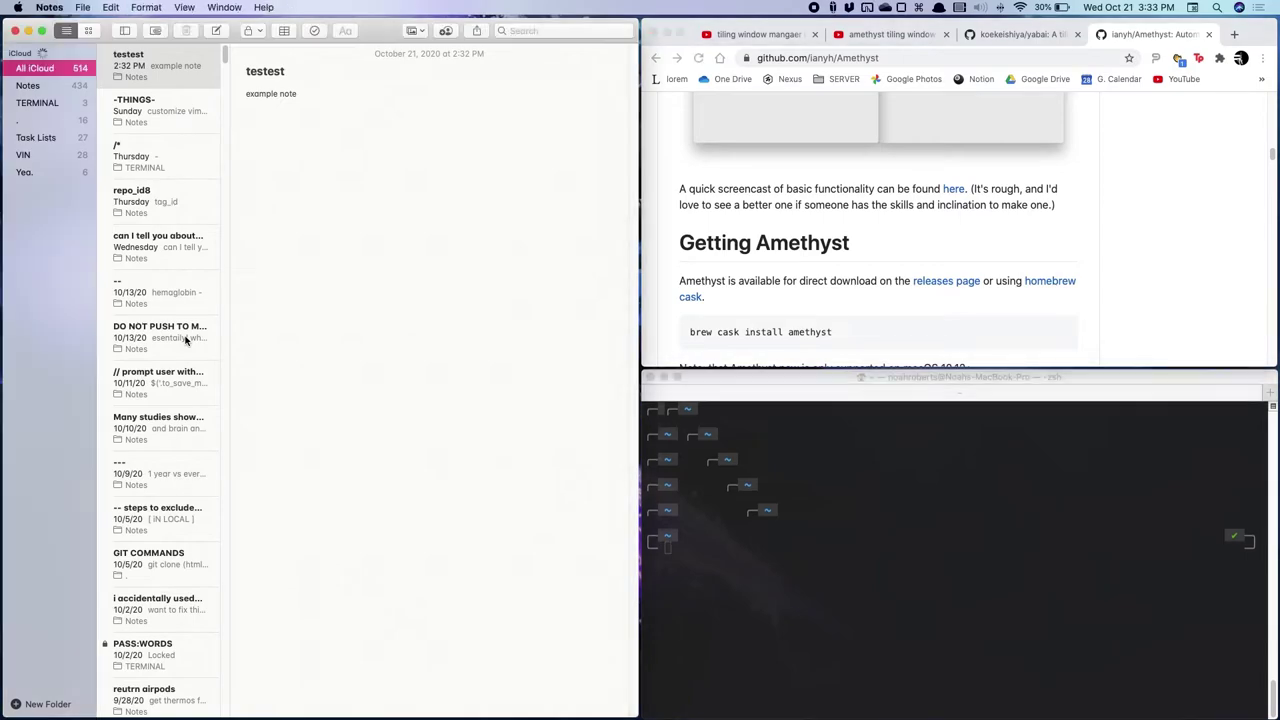
- Quit Notes and clear the Terminal screen
key("super+q")
key("super+Tab")
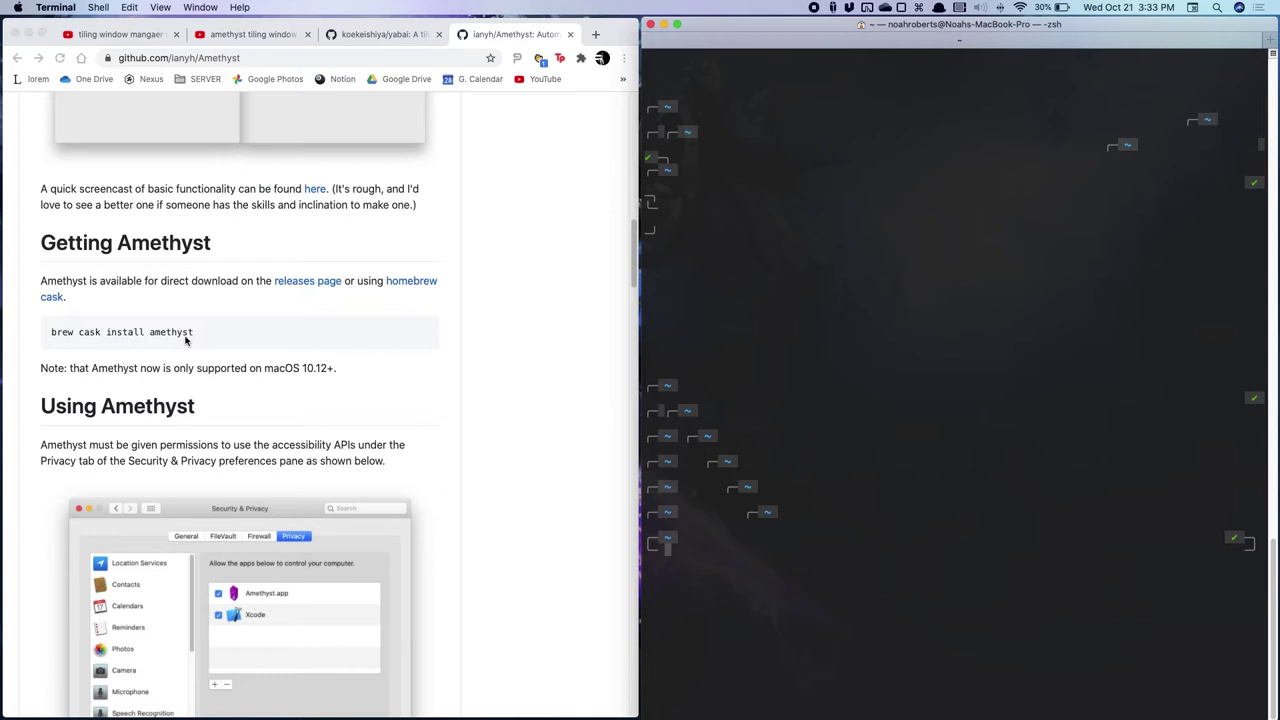
key("super+k")
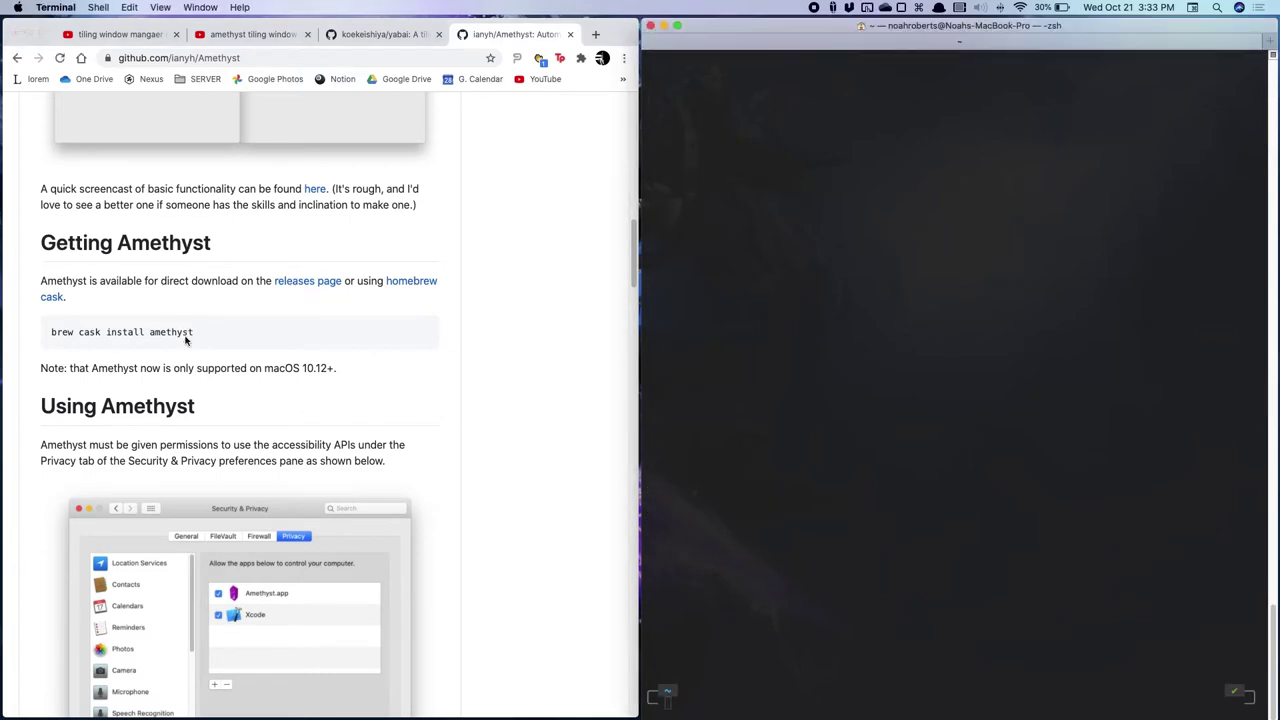
- Copy the command "brew cask install amethyst" from the README and paste it at the Terminal prompt without running it
left_click(186, 337)
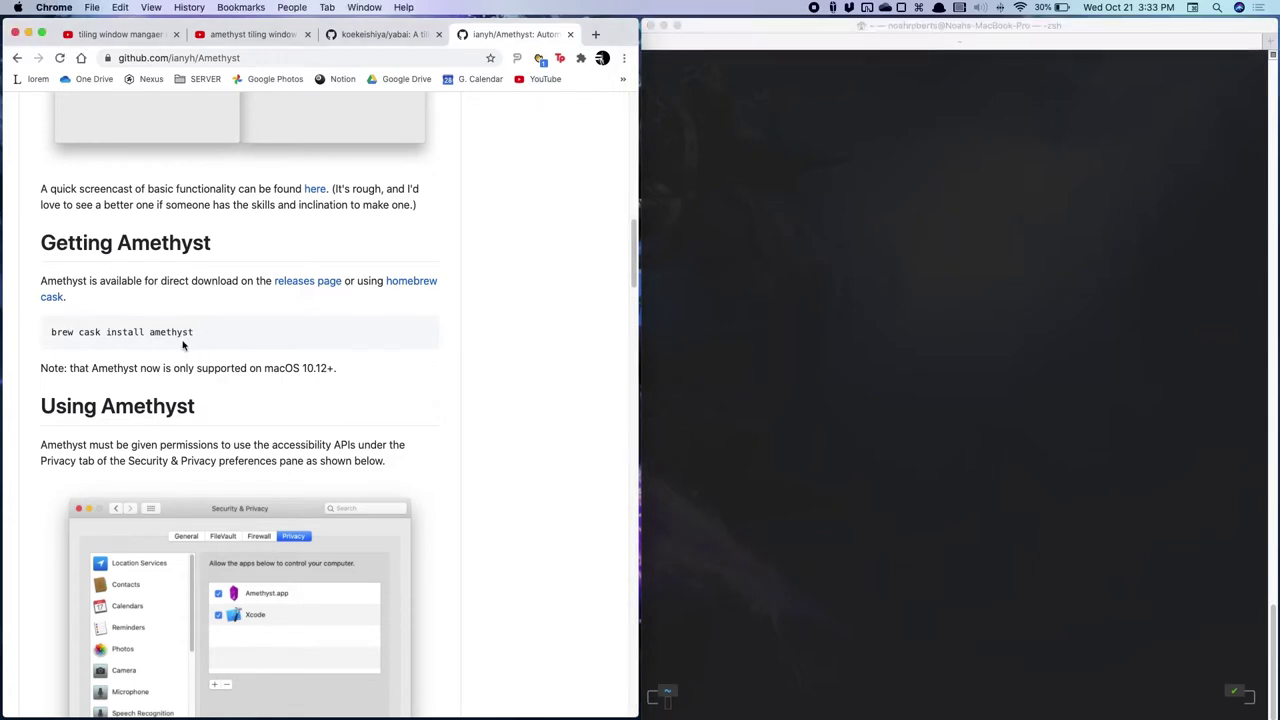
triple_click(164, 334)
key("super+c")
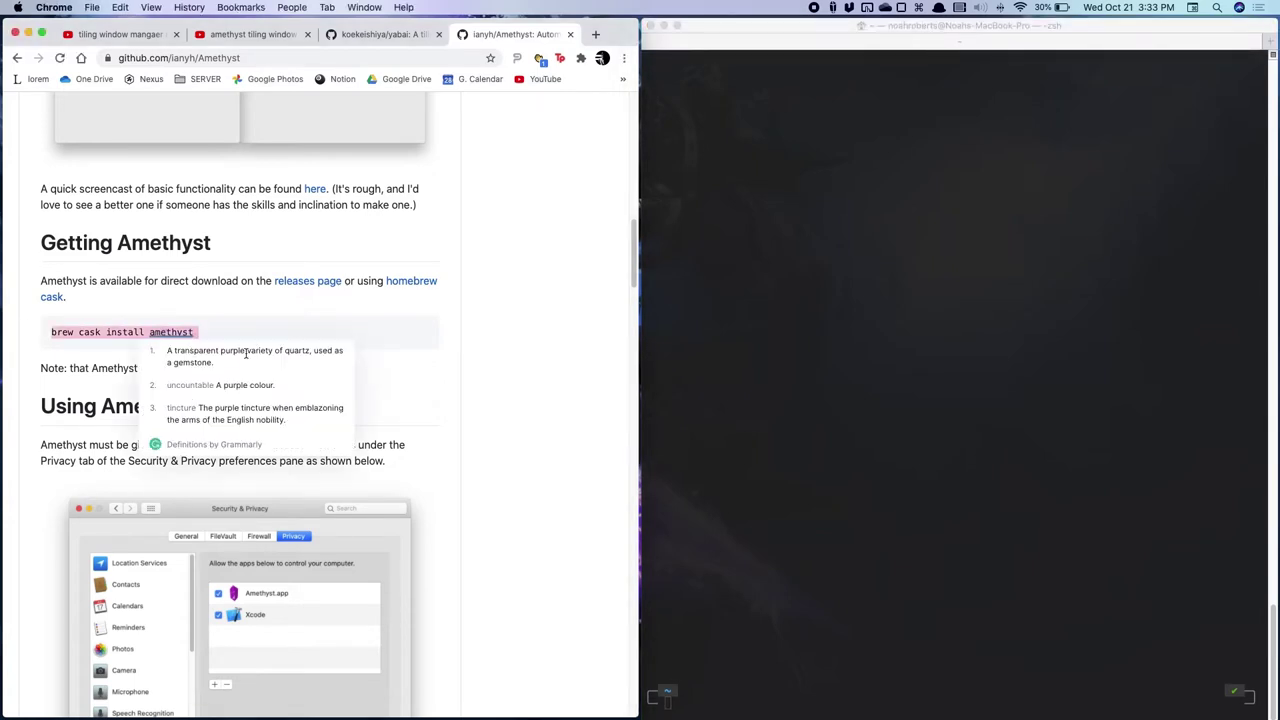
left_click(857, 600)
key("super+v")
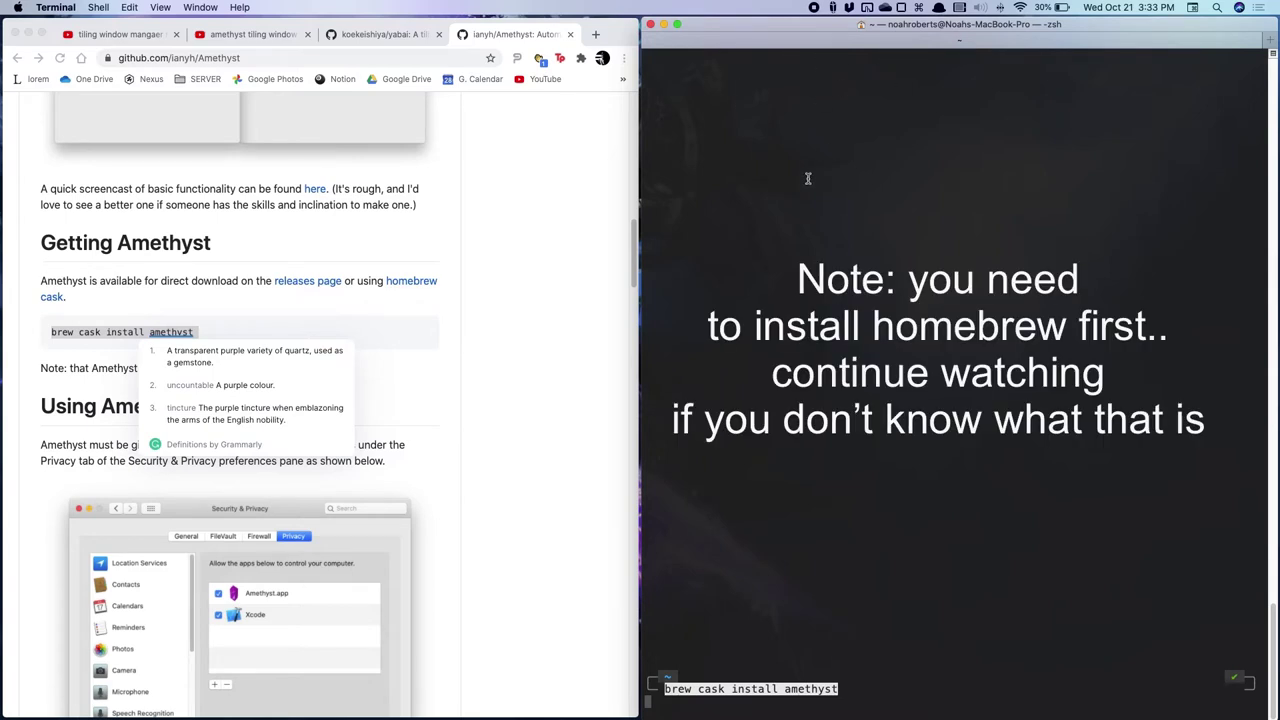
key("super+space")
type("term")
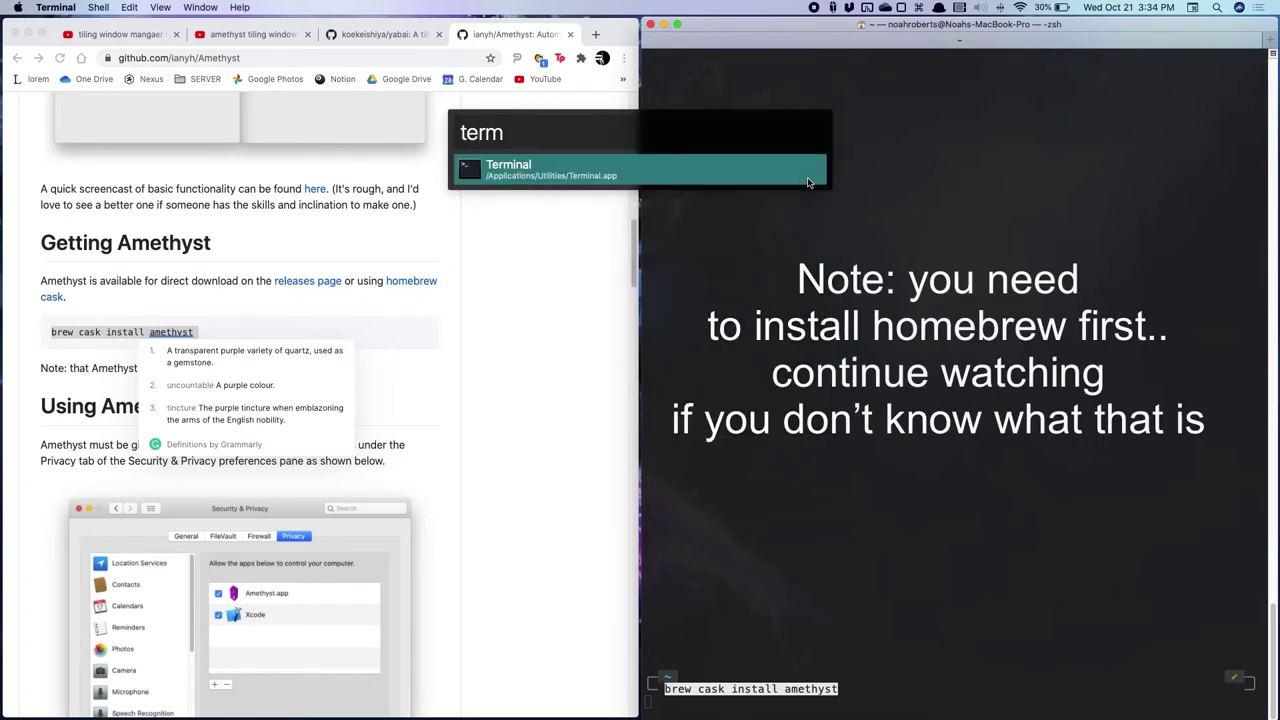
key("BackSpace")
key("BackSpace")
key("BackSpace")
key("BackSpace")
key("Escape")
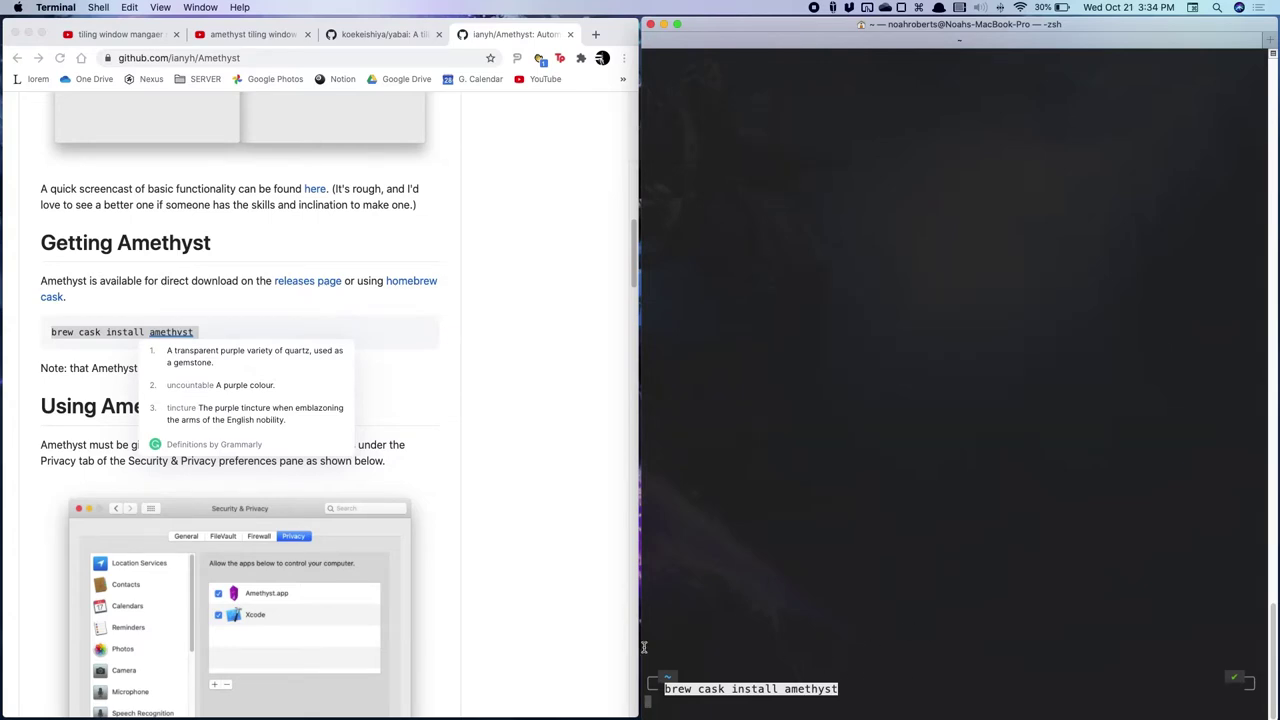
- Close the Terminal window and highlight the brew cask install command in the README
key("super+w")
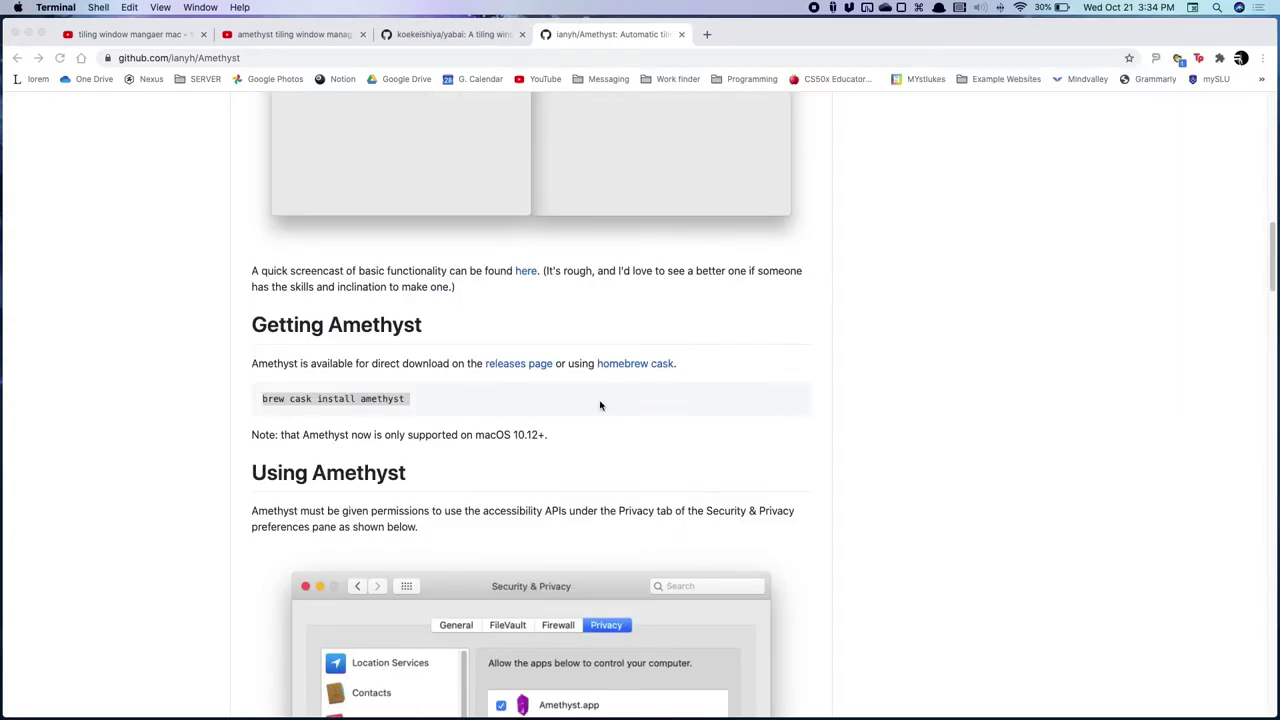
left_click(934, 411)
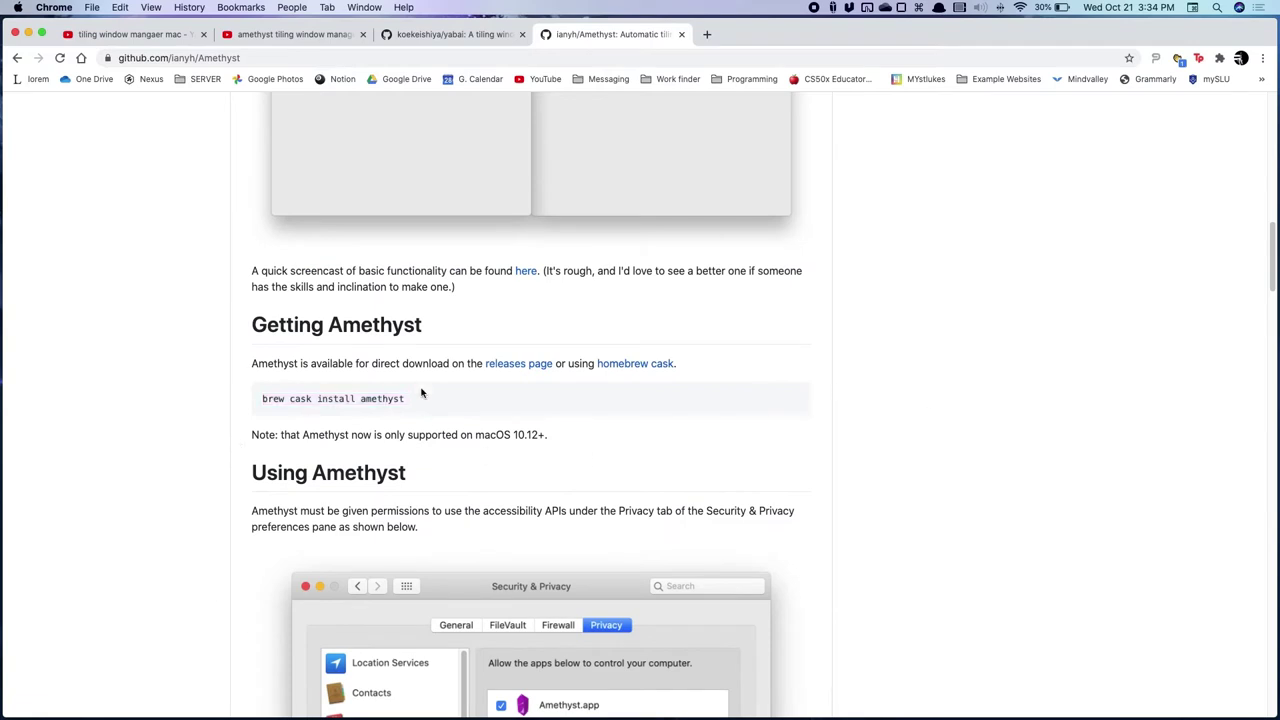
left_click_drag(270, 397, 543, 400)
left_click(571, 428)
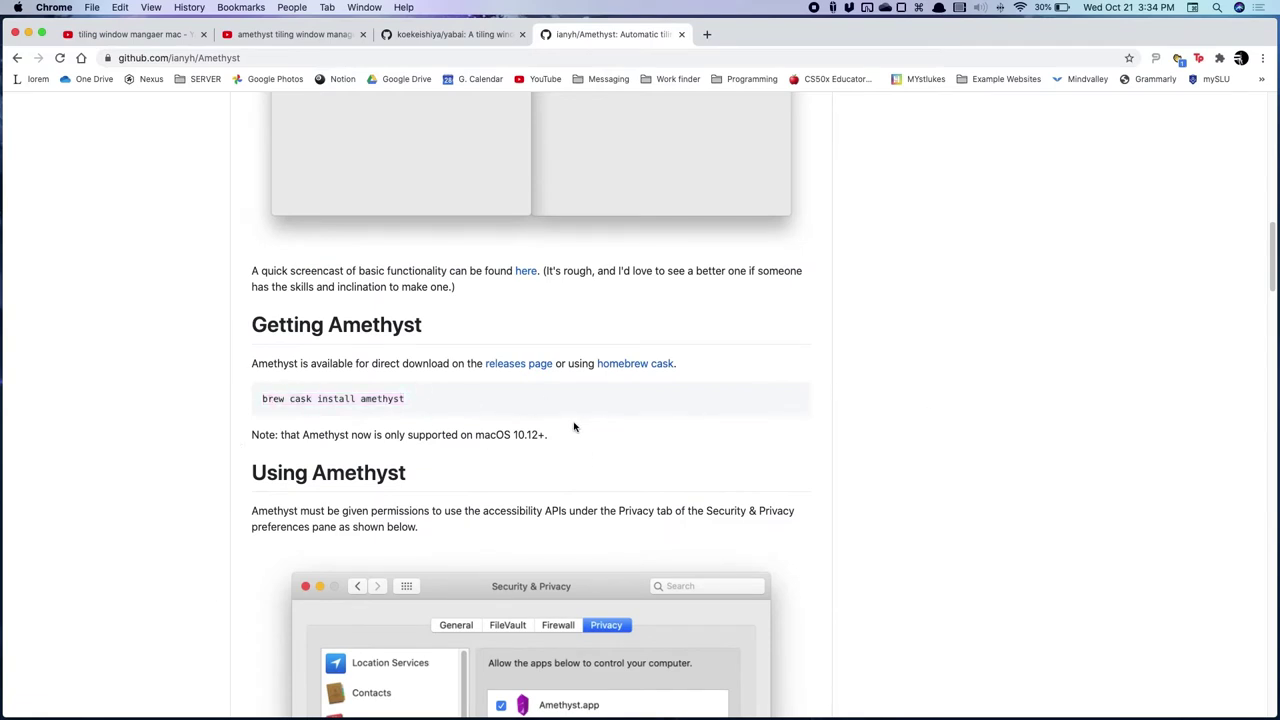
- Open the README's releases page link in a new tab and switch to that tab
left_click_drag(278, 364, 428, 364)
left_click(450, 364)
right_click(524, 366)
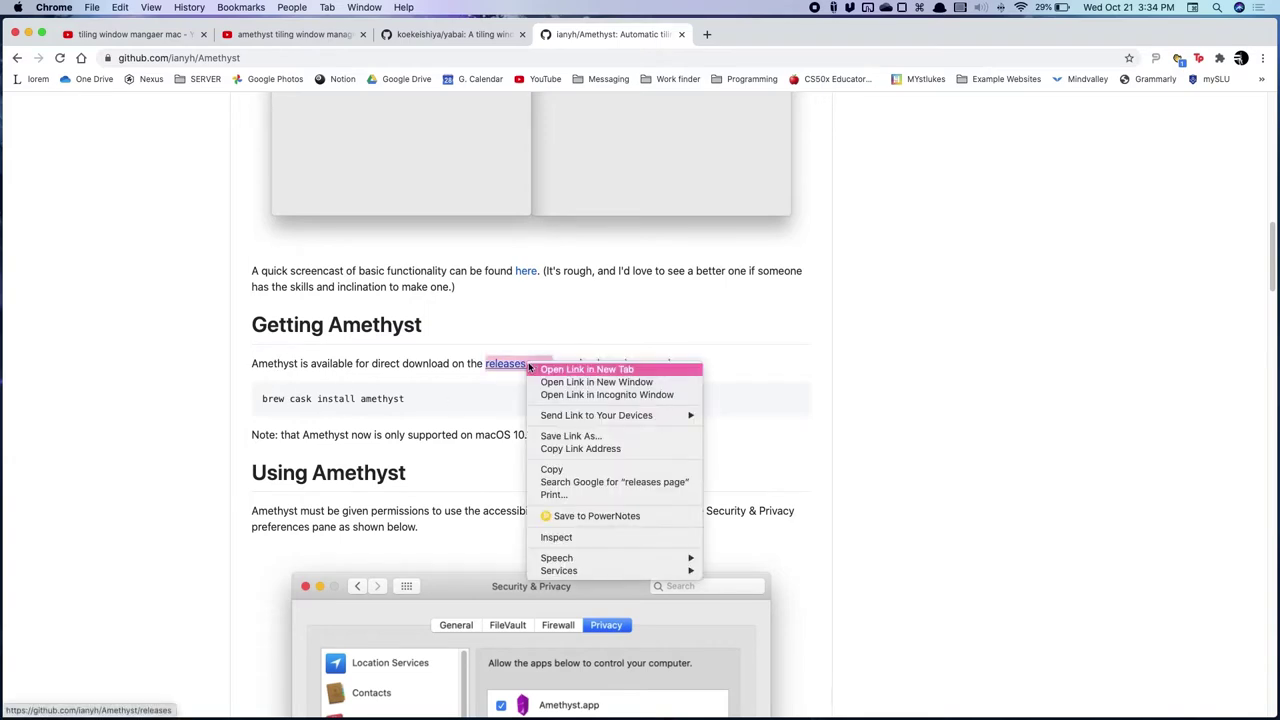
left_click(570, 371)
left_click(742, 38)
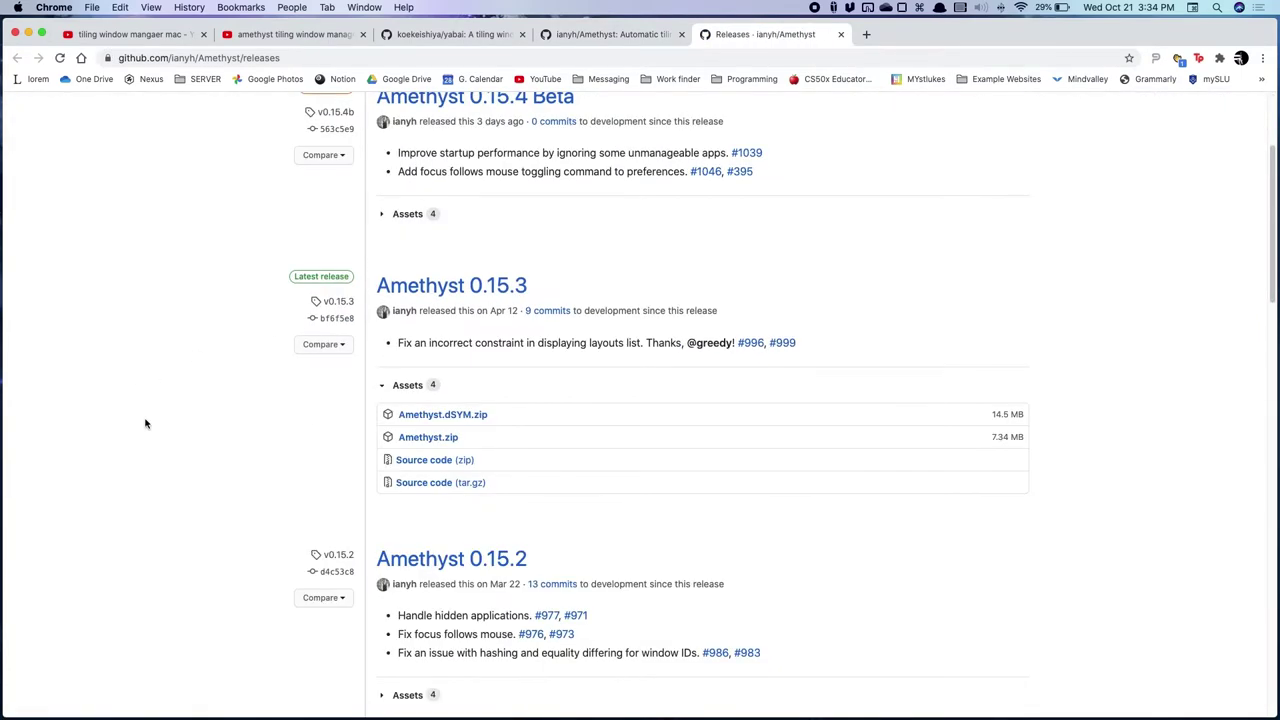
- Look through the Amethyst releases and their downloads, and return to the install command in the README
scroll(146, 423, "down", 3)
scroll(154, 457, "up", 3)
left_click(605, 34)
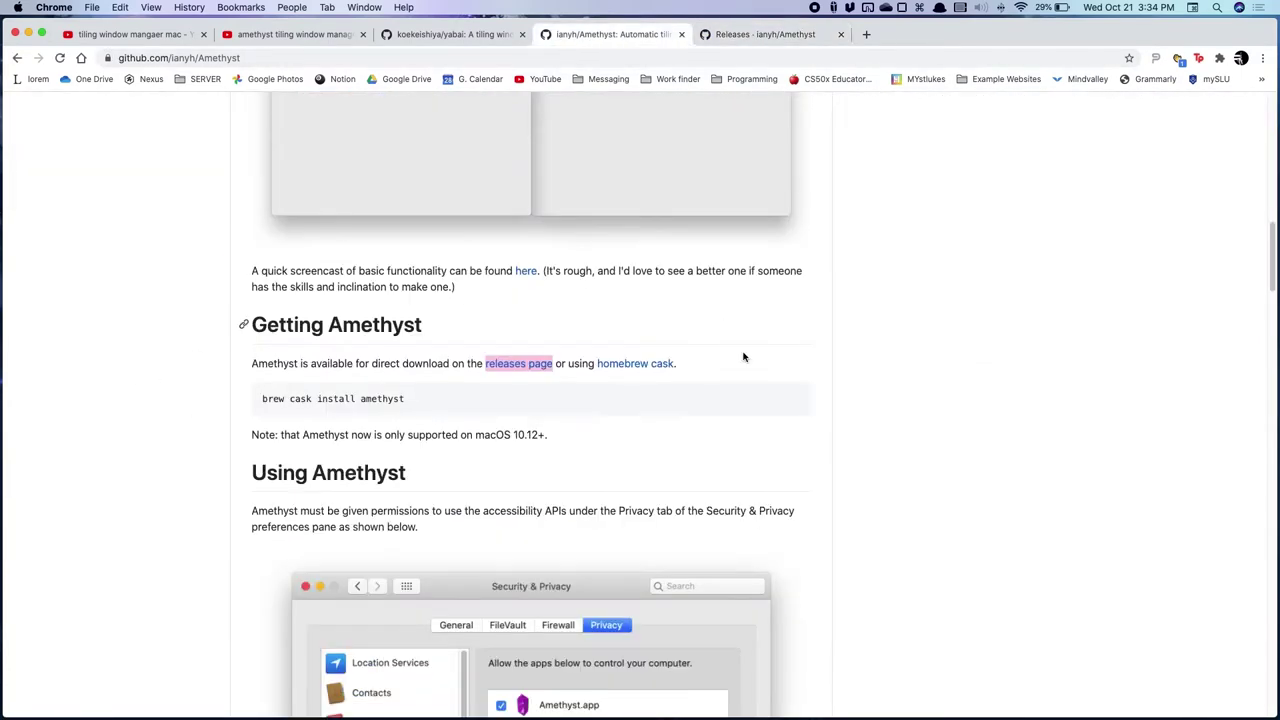
left_click_drag(262, 398, 425, 397)
left_click(427, 398)
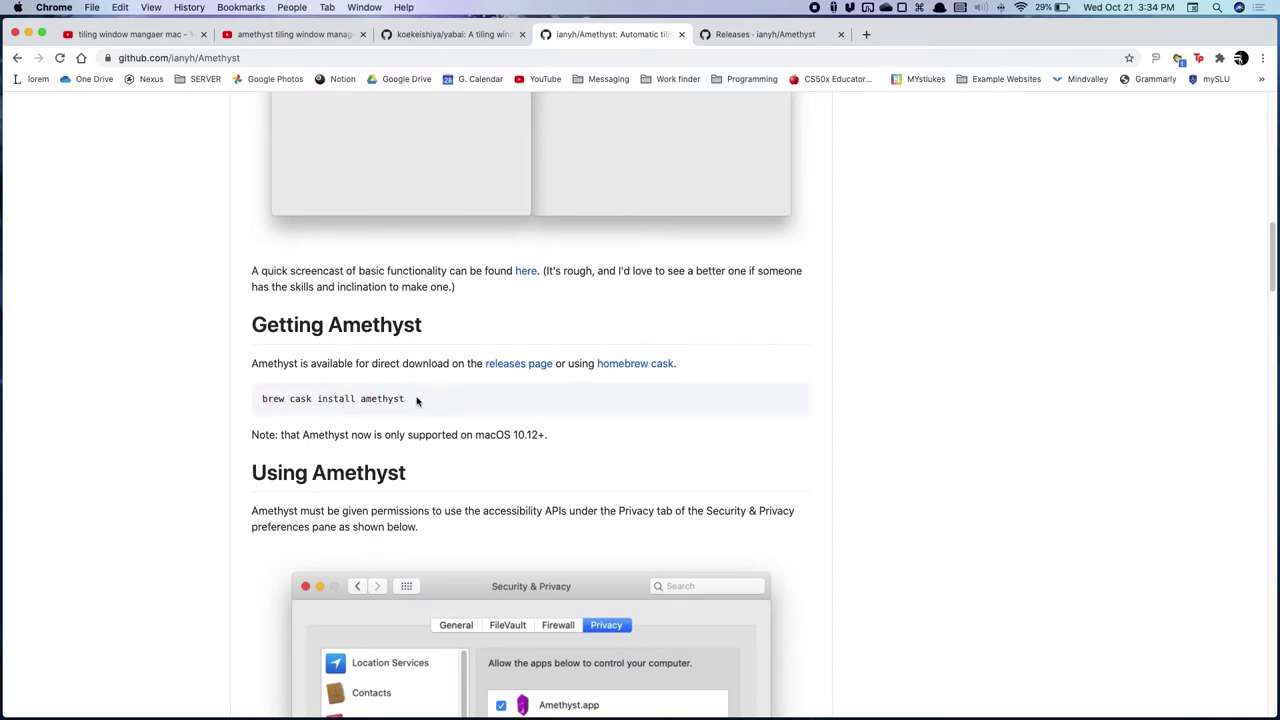
- Search the web for homebrew in a new tab, open the brew.sh site and look through its page
left_click(866, 35)
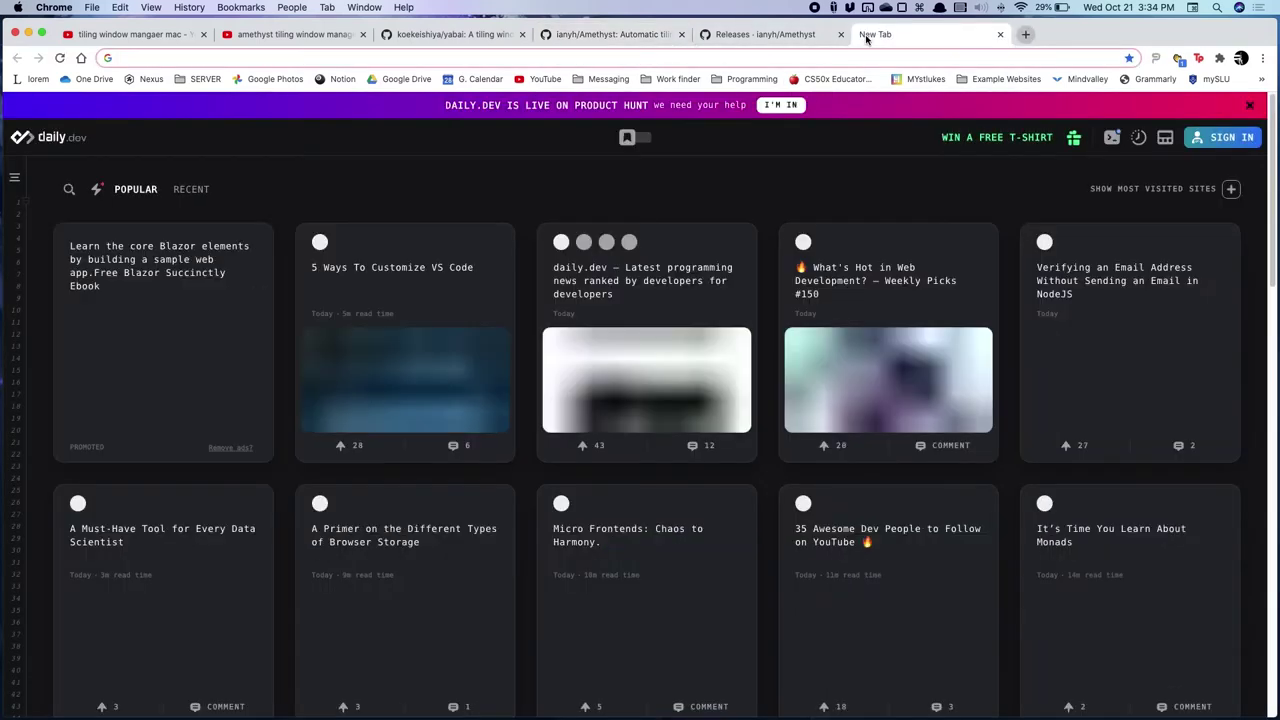
type("homebrew")
key("Return")
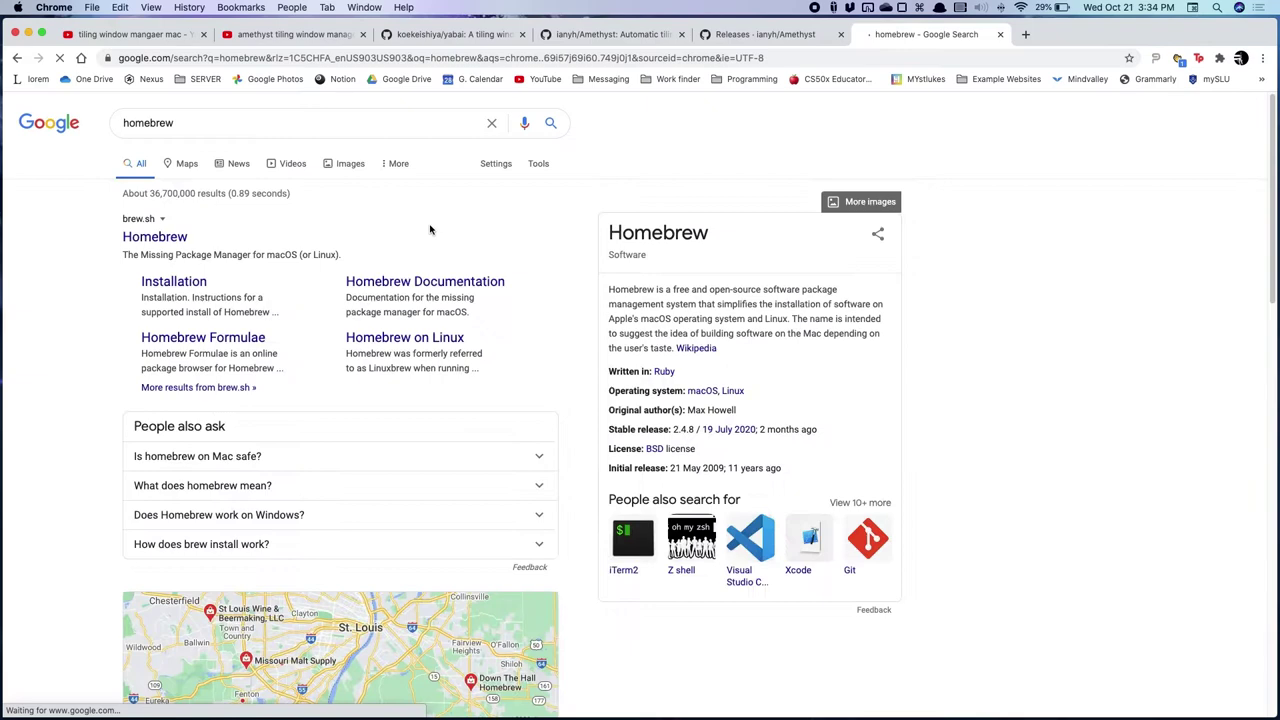
left_click(163, 240)
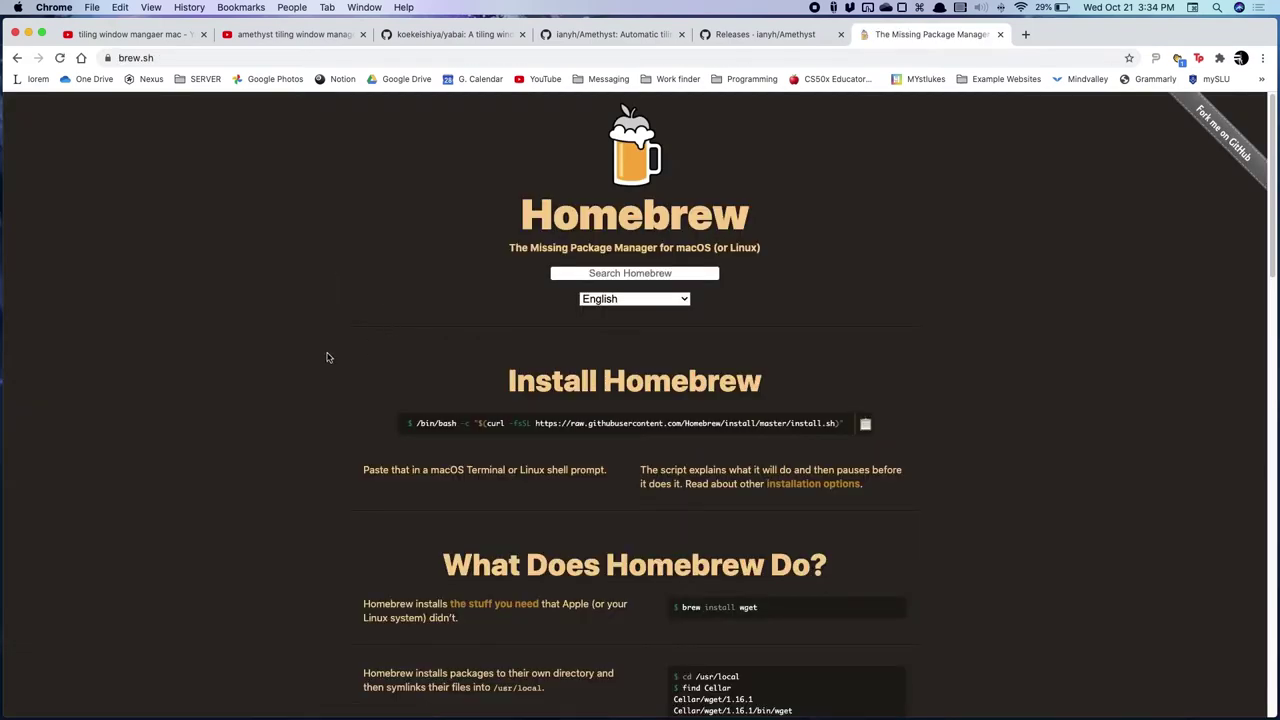
scroll(324, 362, "down", 15)
scroll(311, 391, "up", 15)
- Open a Terminal window alongside the Homebrew page
key("super+space")
type("term")
key("Return")
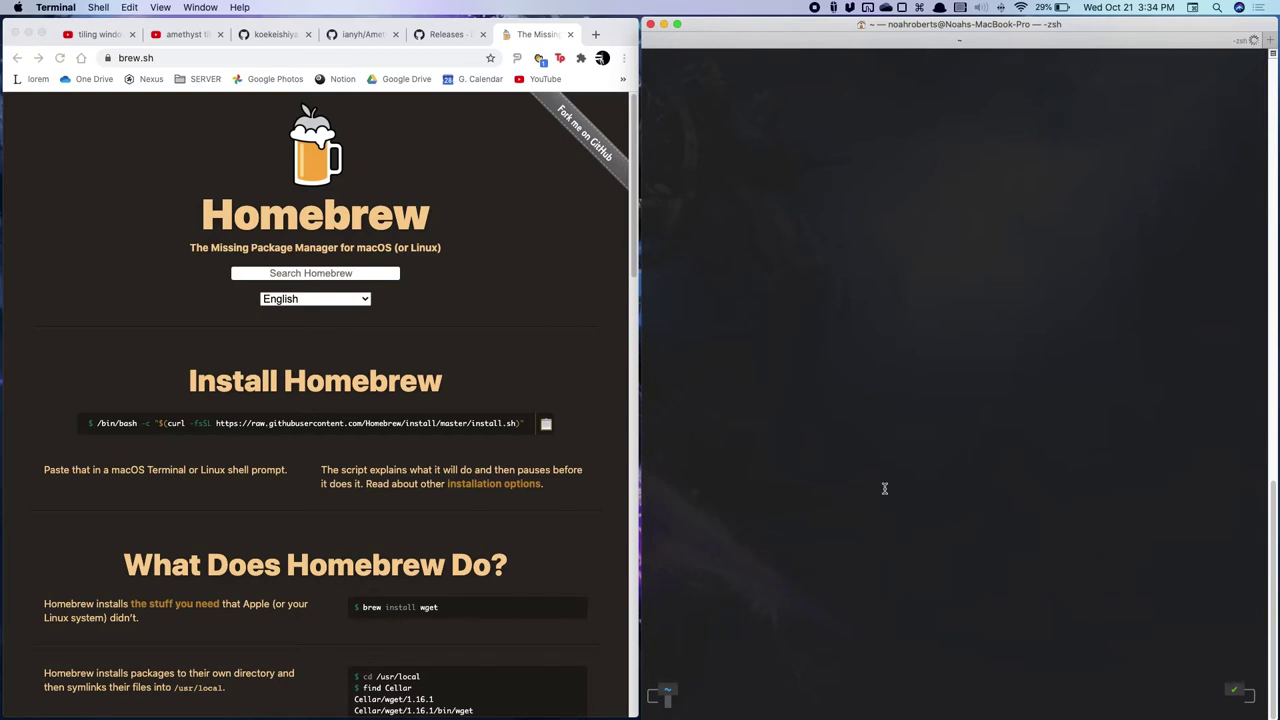
- Enter "brew install" at the Terminal prompt, correcting the misspelled word
type("brew isntall")
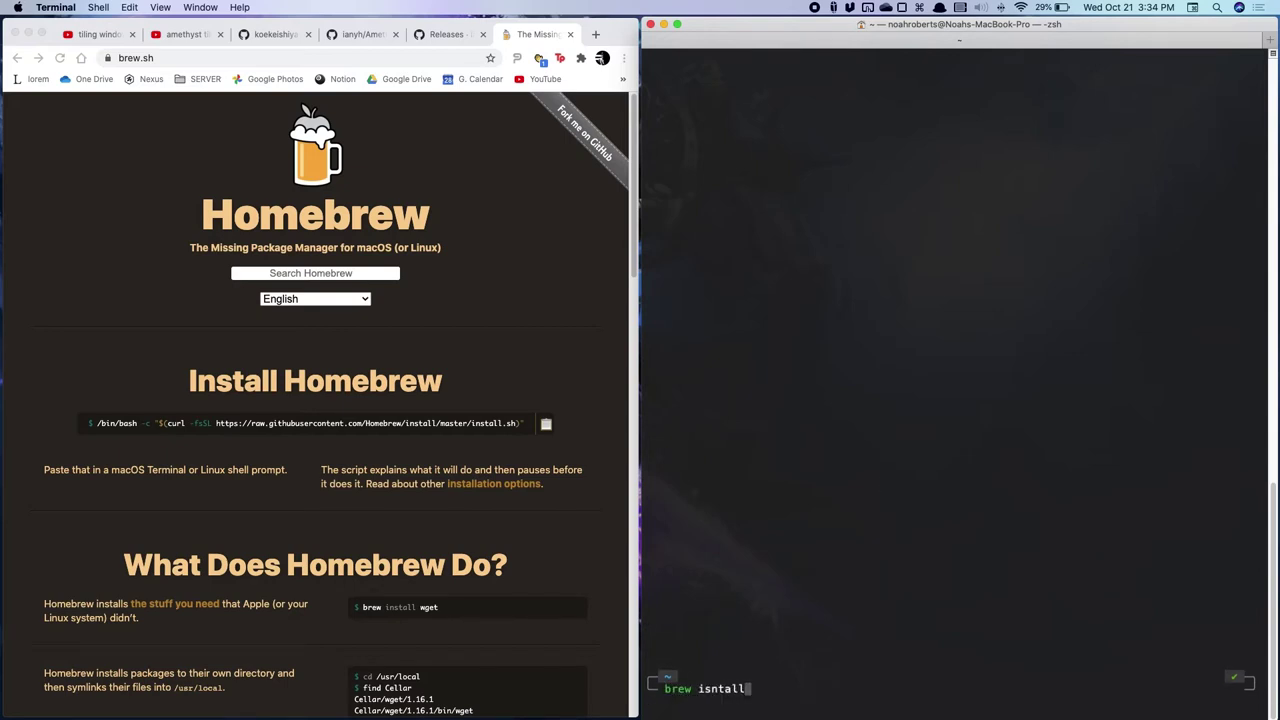
key("BackSpace")
key("BackSpace")
key("BackSpace")
key("BackSpace")
key("BackSpace")
type("tall")
key("BackSpace")
key("BackSpace")
key("BackSpace")
key("BackSpace")
key("BackSpace")
type("nstall")
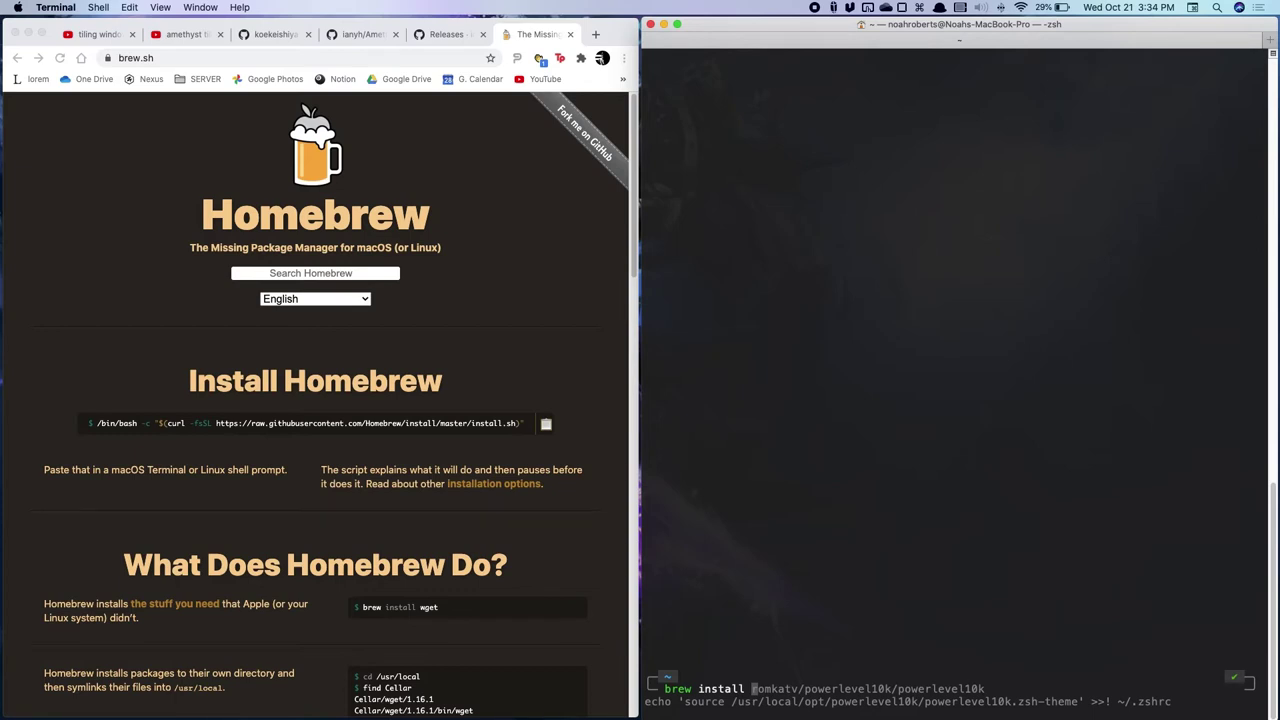
- Try placeholder text such as "asdgasdgasd" as the package name after brew install, and erase the whole command
type(" asdgasdgasd")
key("BackSpace")
key("BackSpace")
key("BackSpace")
key("BackSpace")
key("BackSpace")
key("BackSpace")
key("BackSpace")
key("BackSpace")
key("BackSpace")
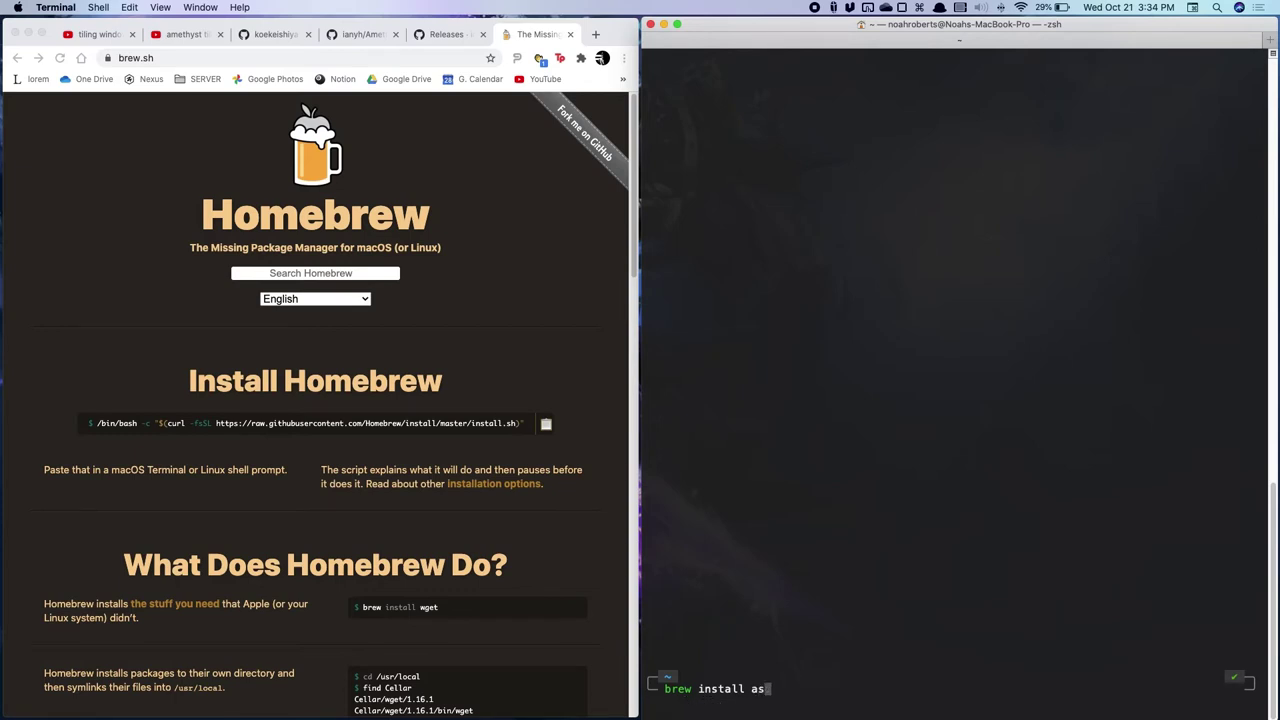
type("dgasd")
key("BackSpace")
key("BackSpace")
key("BackSpace")
key("BackSpace")
key("BackSpace")
key("BackSpace")
key("BackSpace")
key("BackSpace")
key("BackSpace")
key("BackSpace")
key("BackSpace")
key("BackSpace")
key("BackSpace")
key("BackSpace")
key("BackSpace")
key("BackSpace")
key("BackSpace")
key("BackSpace")
key("BackSpace")
key("BackSpace")
- Return to the Amethyst README tab and review the accessibility permission and keyboard shortcut instructions
left_click(405, 276)
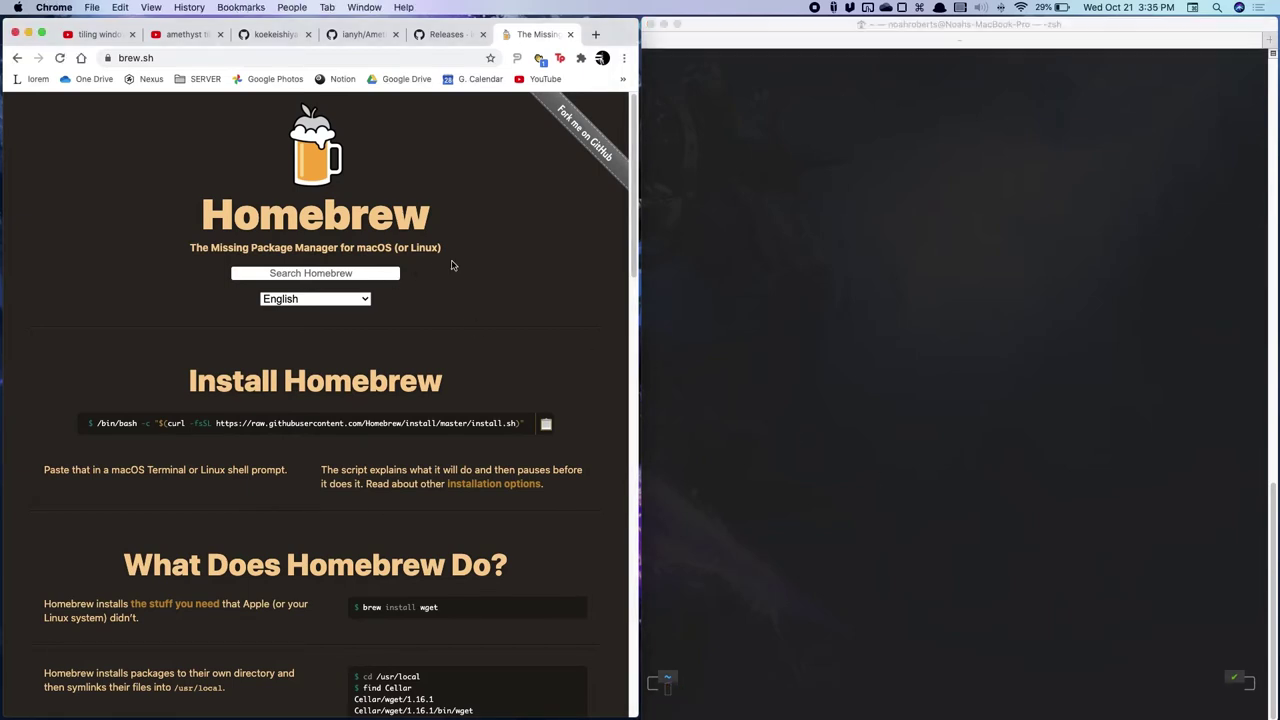
left_click(441, 36)
left_click(366, 42)
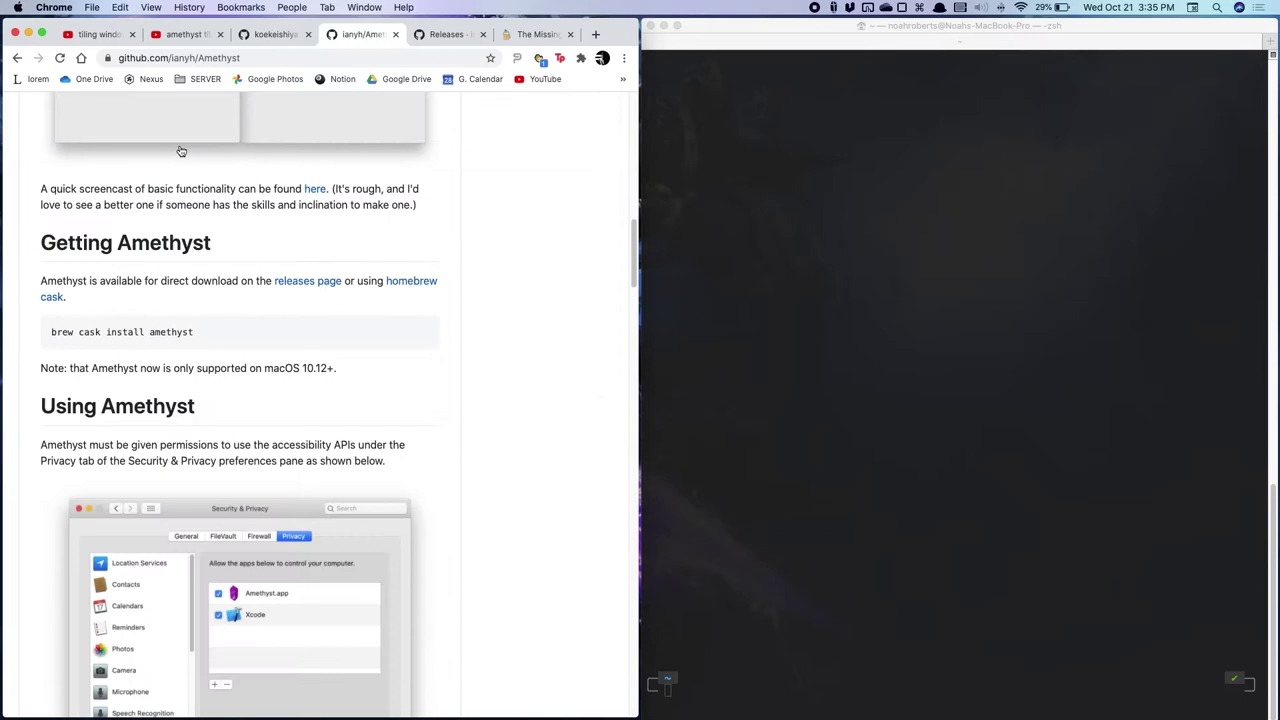
scroll(430, 436, "down", 10)
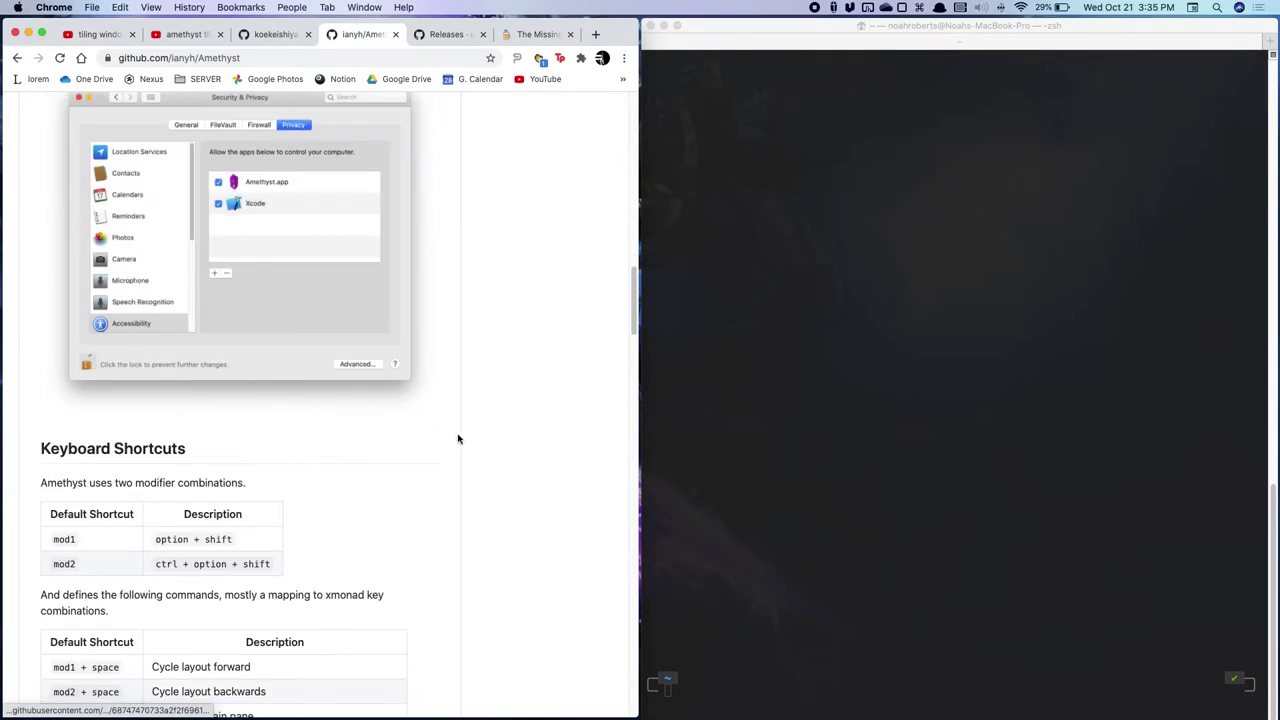
scroll(458, 436, "up", 5)
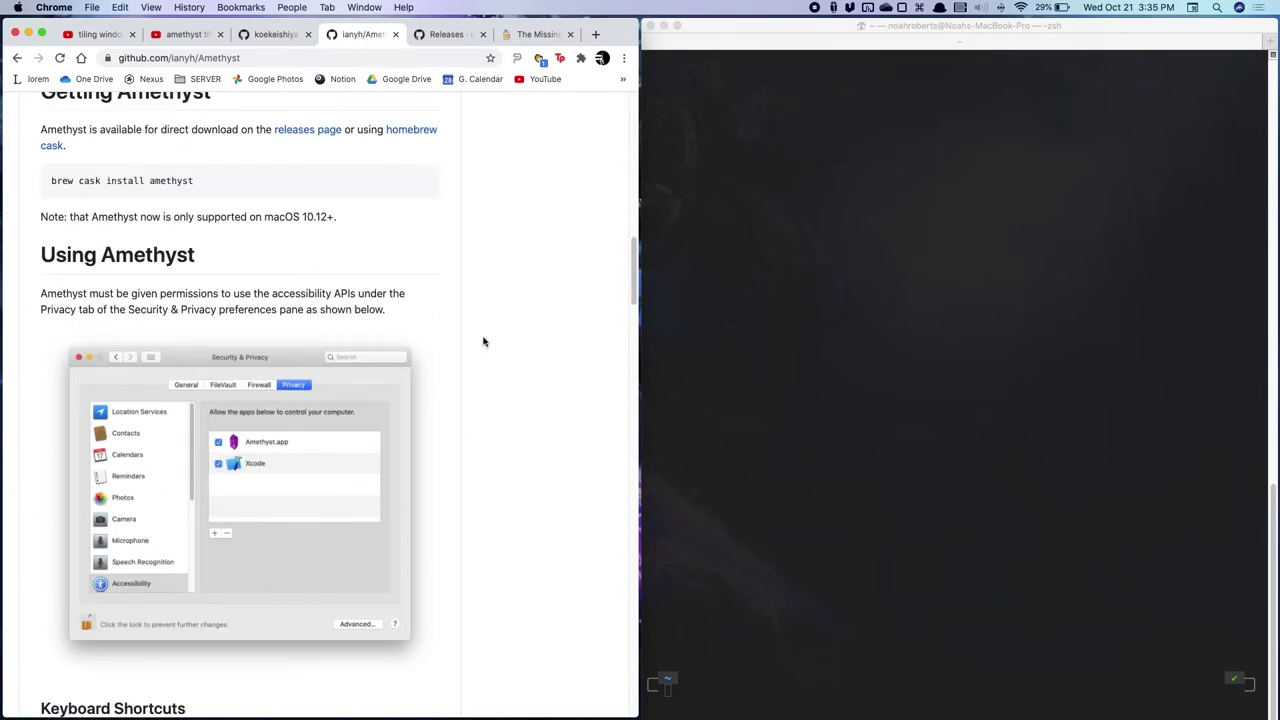
- Clear the desktop of open windows and open Amethyst's Preferences
key("super+w")
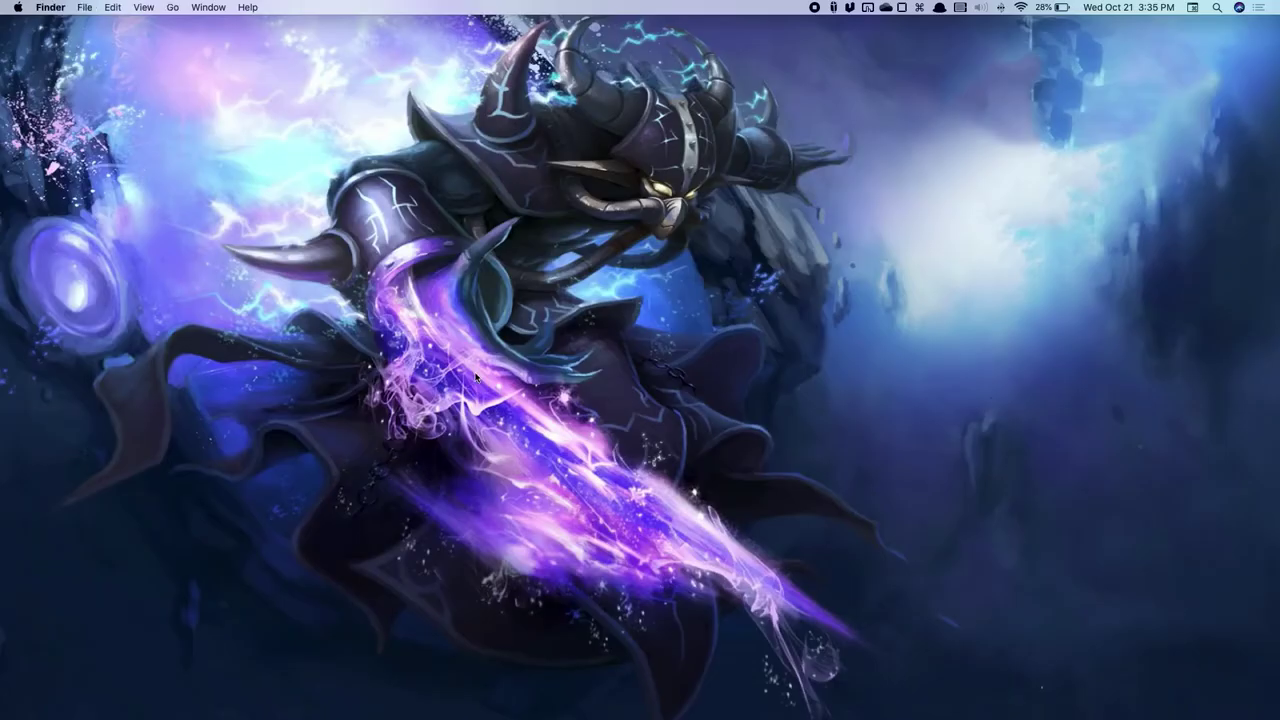
left_click(833, 8)
left_click(831, 10)
left_click(834, 12)
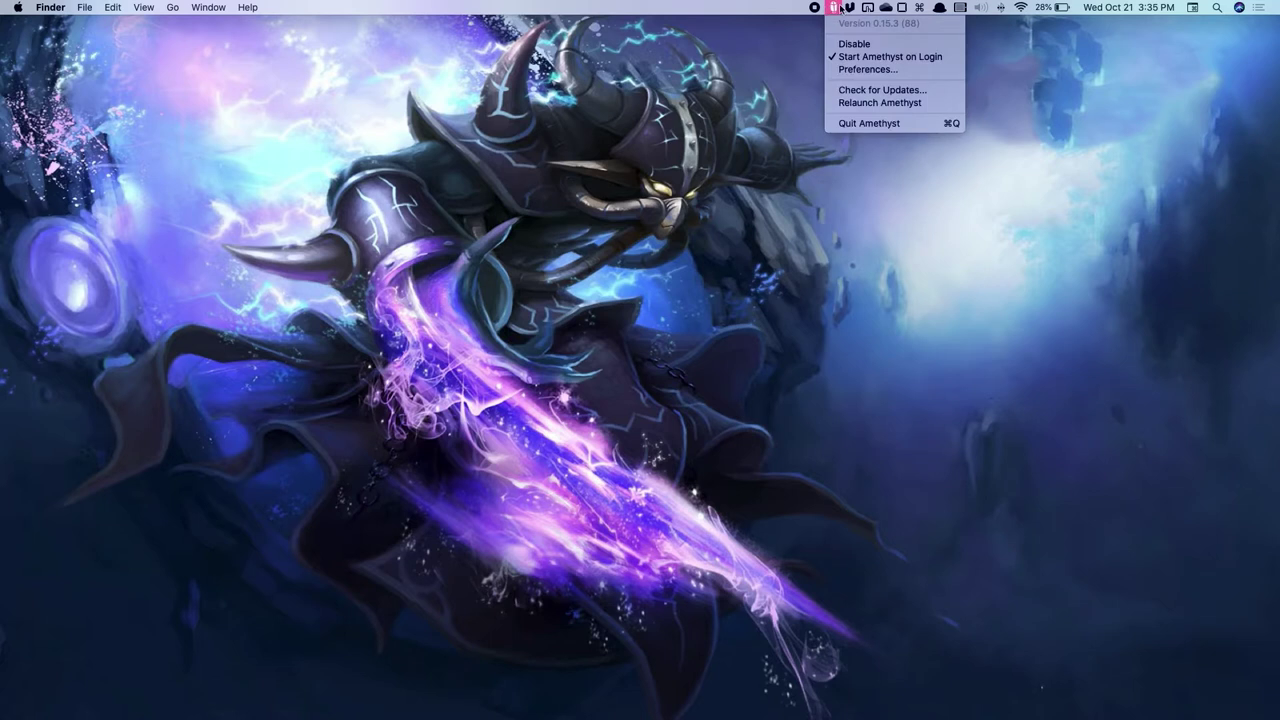
left_click(831, 10)
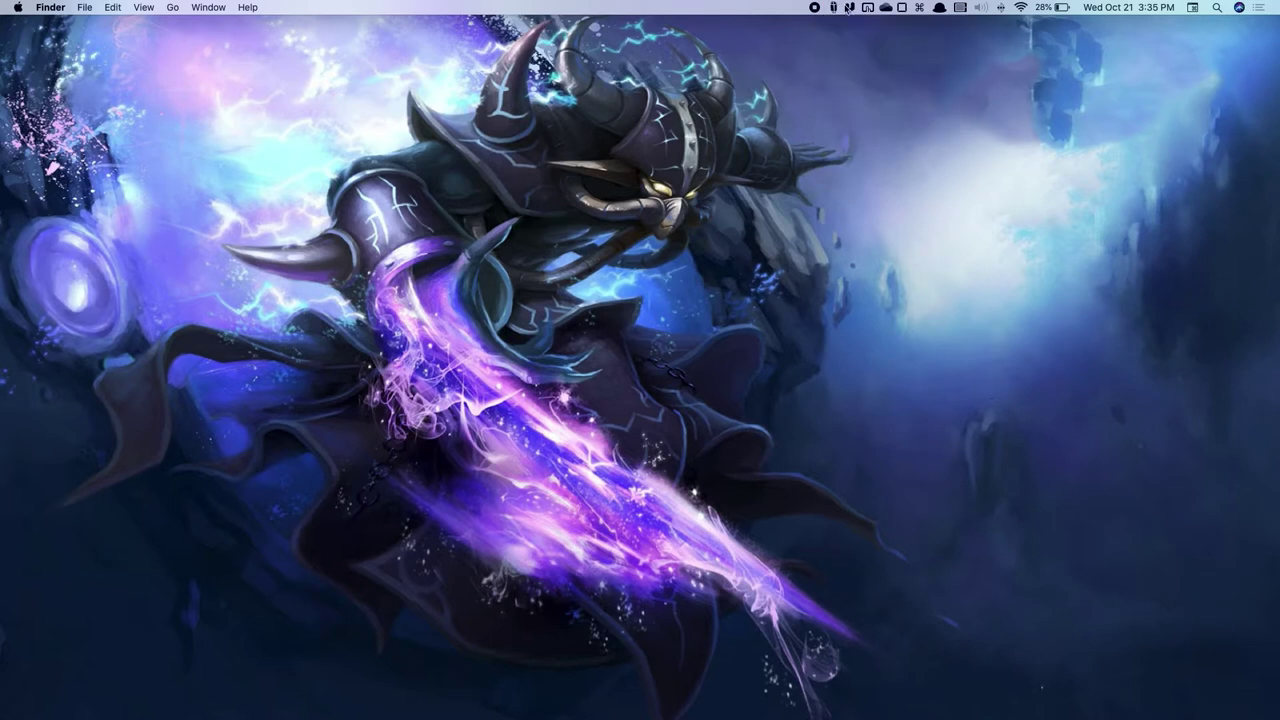
left_click(832, 10)
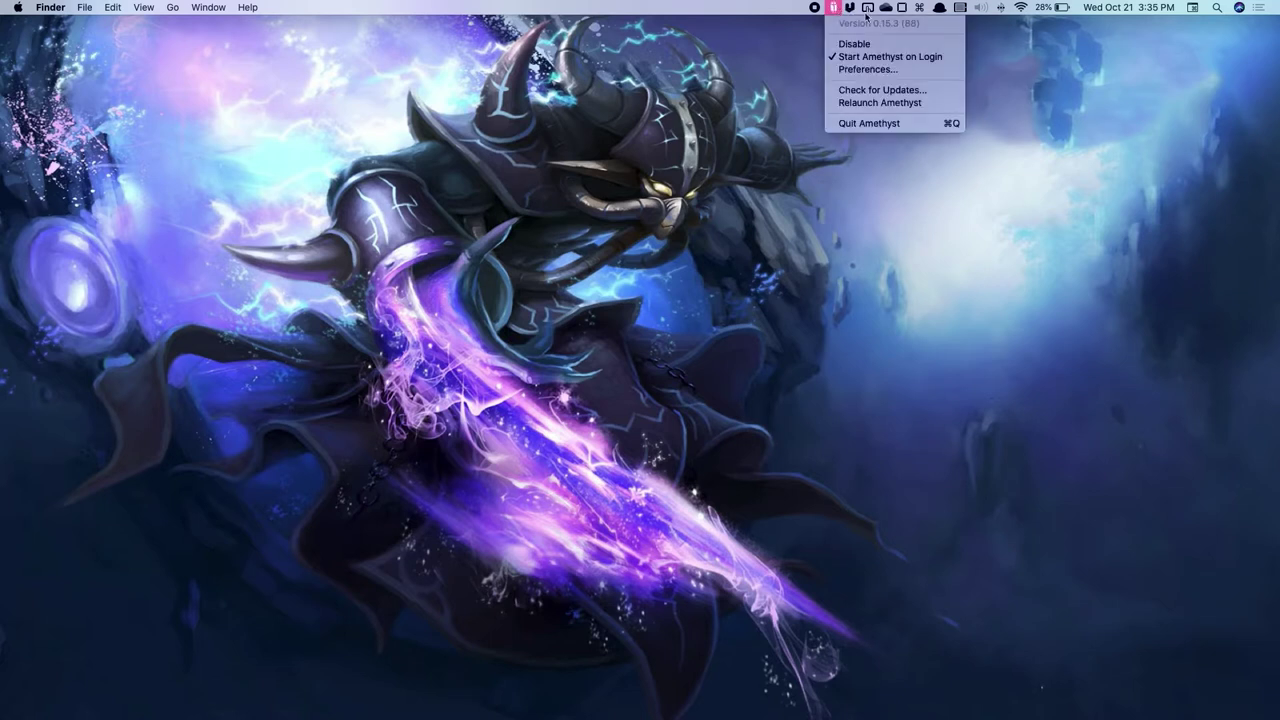
left_click(882, 70)
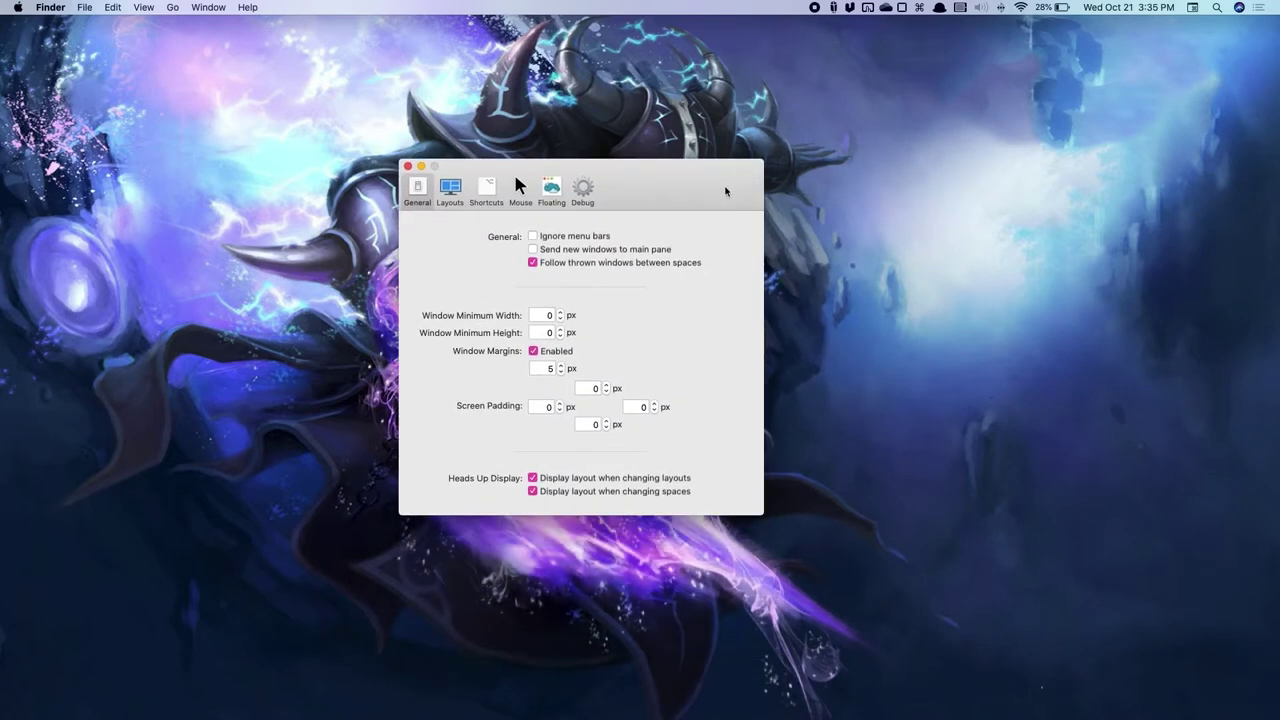
- Look through Amethyst's Layouts, Floating and Debug preferences, ending on the Shortcuts list
left_click(462, 186)
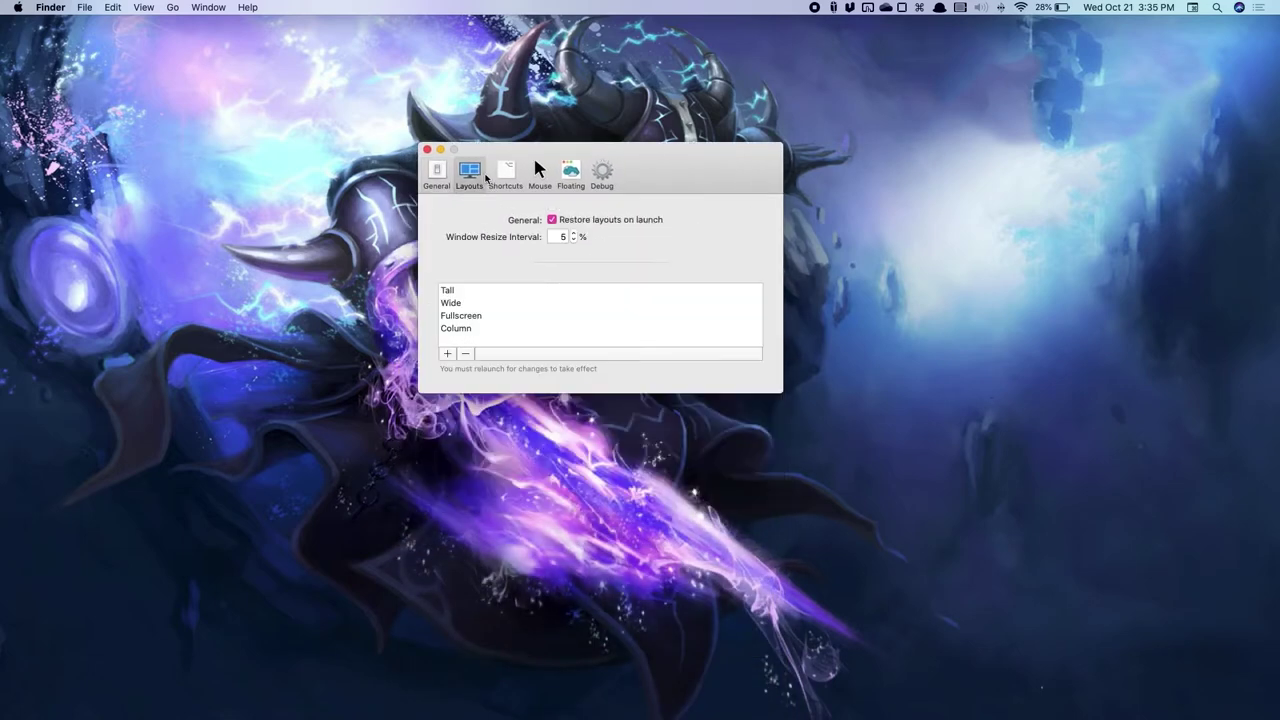
left_click(571, 176)
left_click(602, 176)
left_click(508, 176)
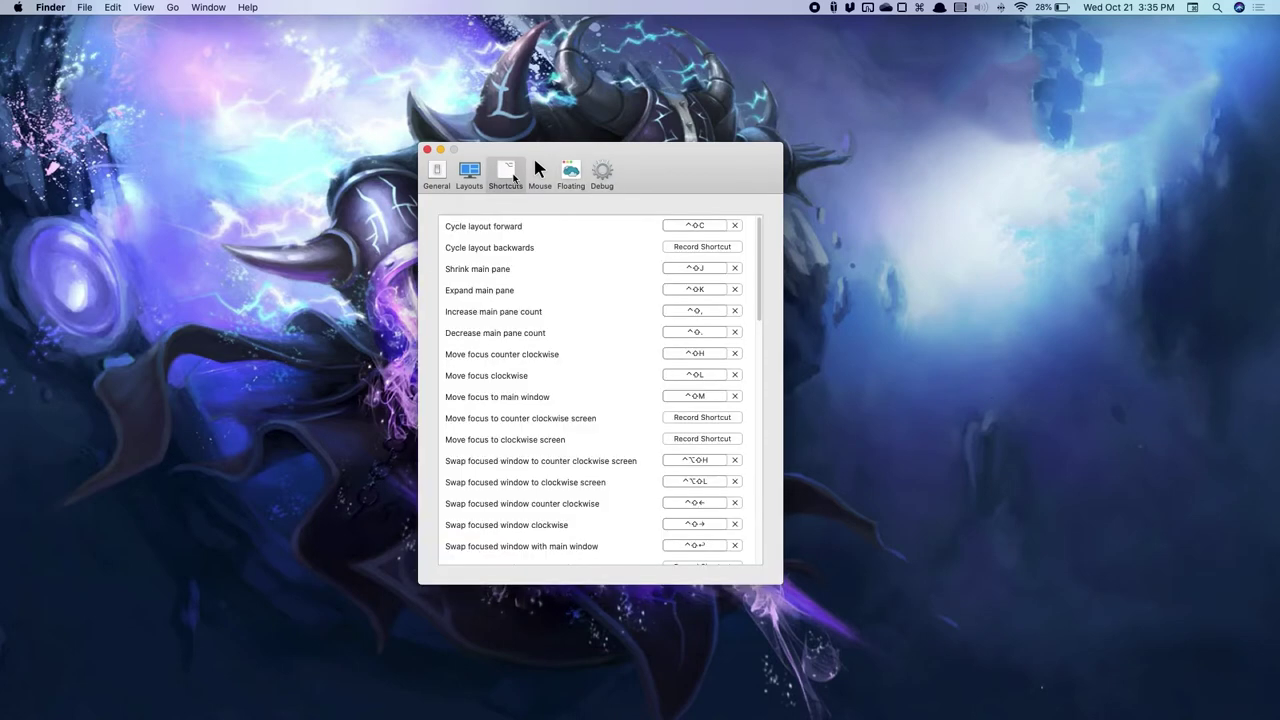
- Look through the whole list of Amethyst's window management shortcuts, from layout cycling down to the last entry and back
scroll(580, 440, "down", 15)
scroll(604, 424, "up", 15)
scroll(604, 424, "down", 15)
scroll(604, 424, "up", 10)
scroll(707, 501, "down", 5)
scroll(707, 501, "down", 2)
scroll(691, 523, "up", 15)
- Move the Amethyst preferences window closer to the middle of the screen
left_click_drag(722, 168, 772, 166)
scroll(620, 391, "down", 15)
scroll(599, 390, "up", 15)
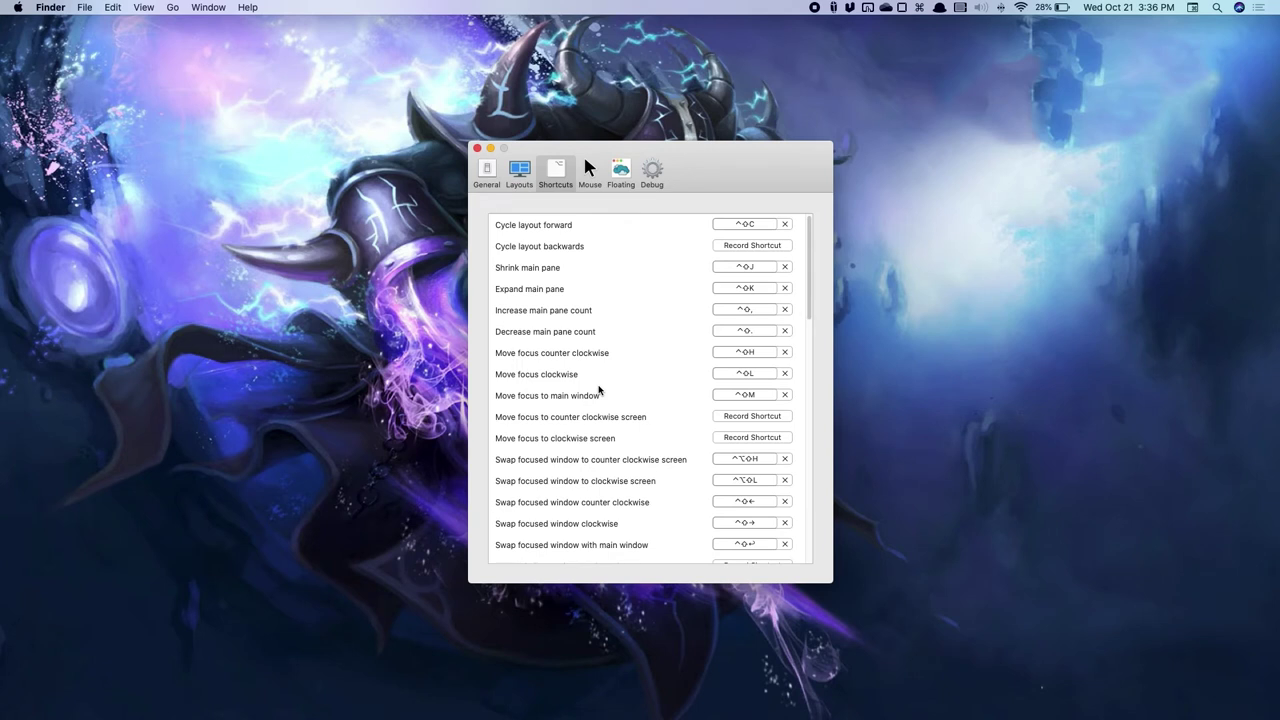
left_click_drag(769, 199, 795, 198)
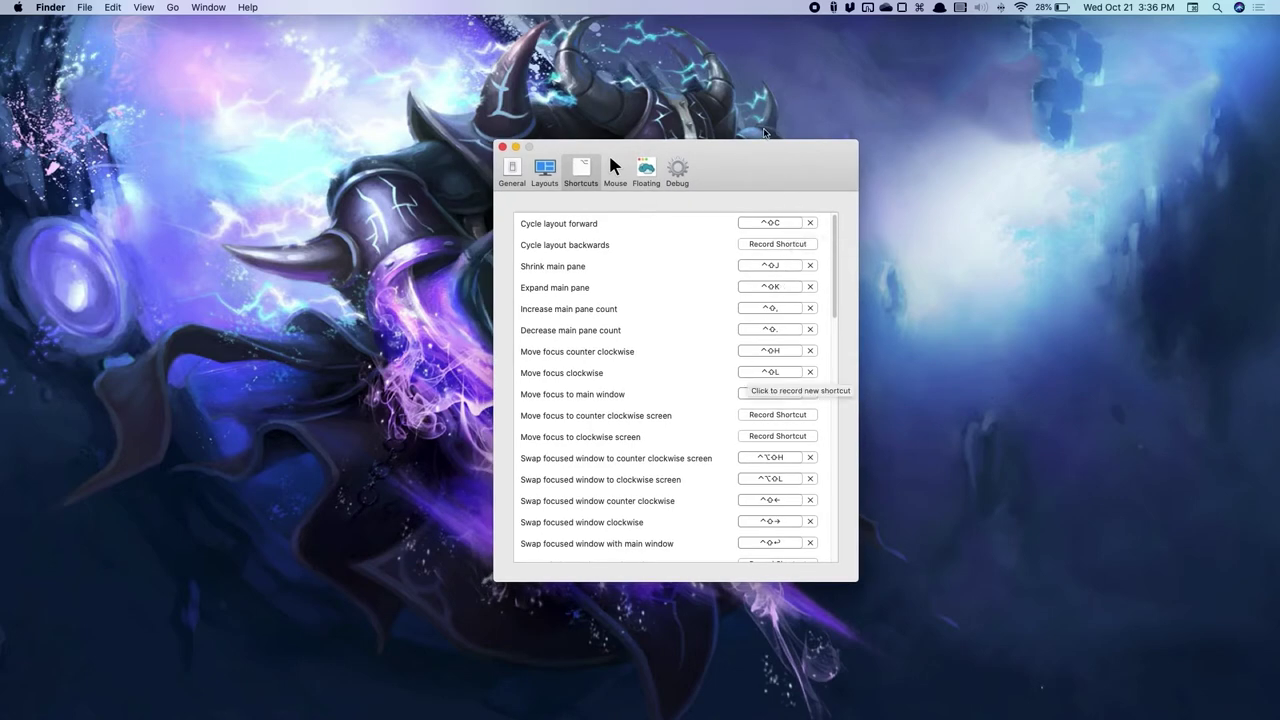
left_click_drag(759, 156, 782, 167)
- Examine the Shortcuts list again, including the space, screen and layout selection entries and Relaunch Amethyst
scroll(720, 455, "down", 15)
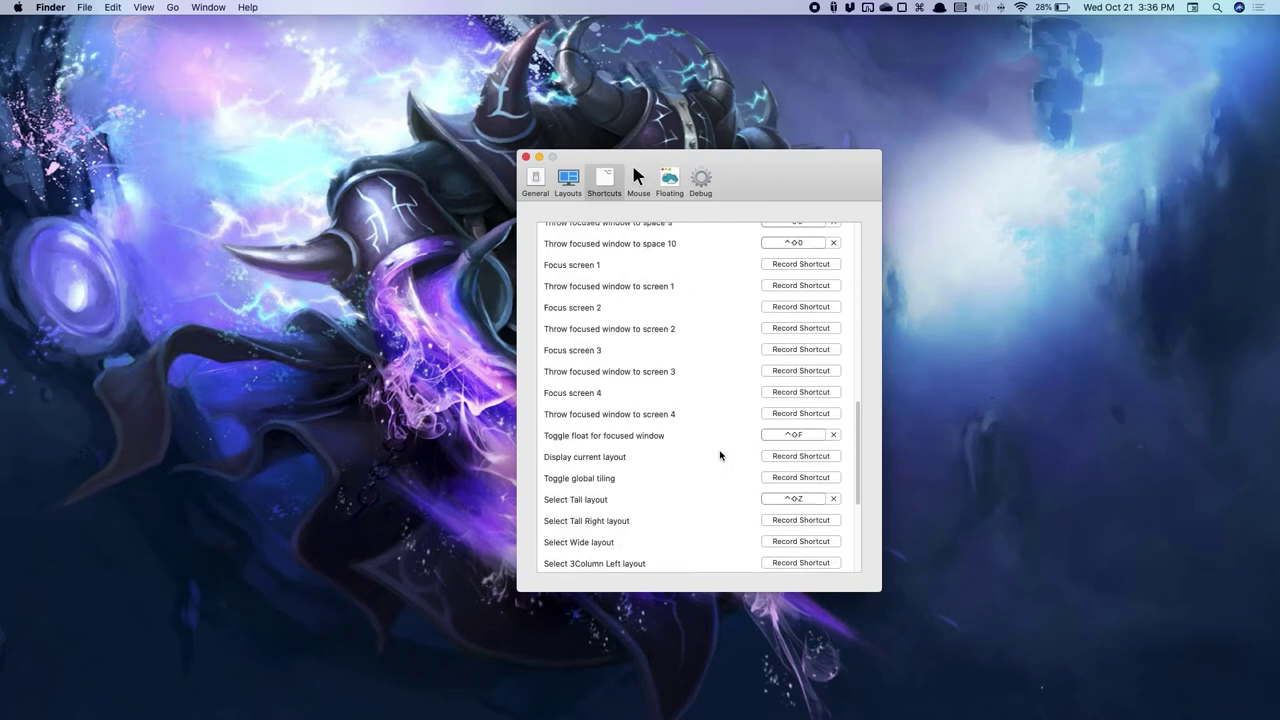
scroll(720, 455, "up", 15)
scroll(722, 452, "down", 15)
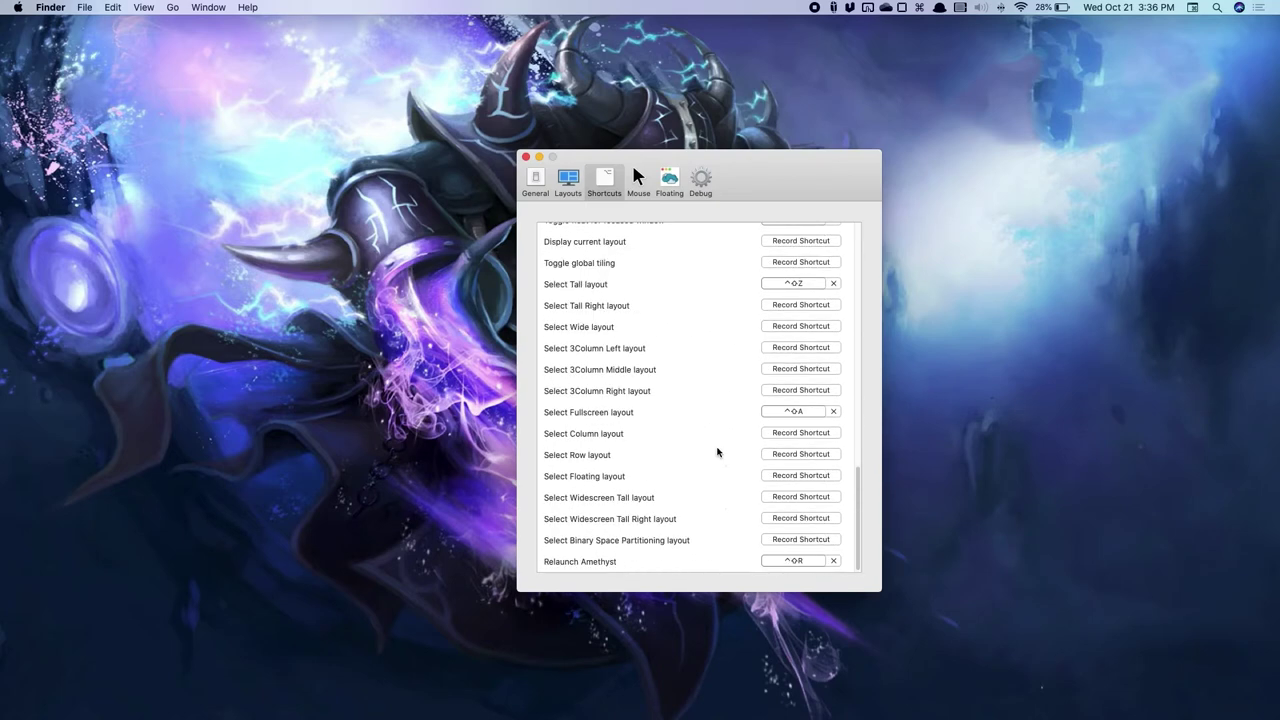
scroll(718, 451, "up", 15)
scroll(717, 451, "down", 15)
scroll(717, 451, "up", 15)
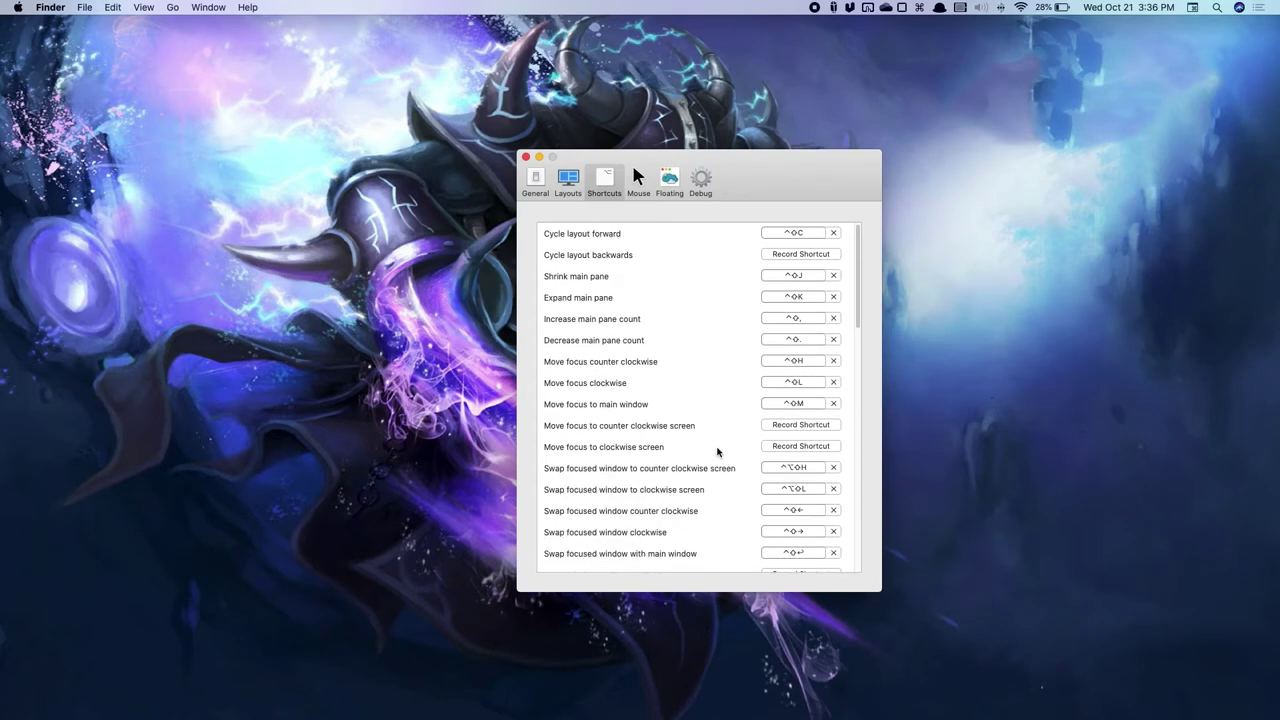
scroll(706, 439, "down", 10)
scroll(706, 439, "up", 10)
scroll(708, 436, "down", 10)
scroll(710, 434, "up", 10)
scroll(677, 392, "down", 10)
scroll(677, 392, "up", 10)
scroll(690, 350, "down", 10)
scroll(697, 355, "up", 10)
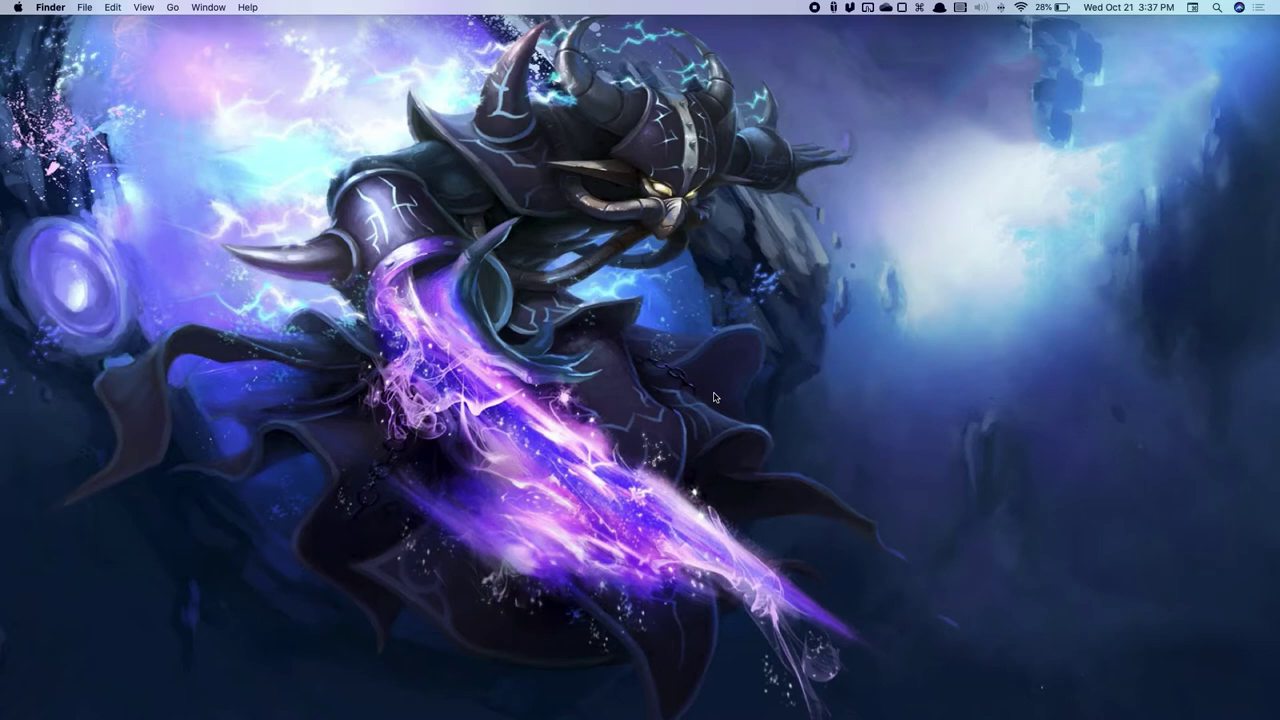
- Open Chrome, Notes and Terminal so that Amethyst tiles them together on the desktop
key("alt+space")
type("chrome")
key("Return")
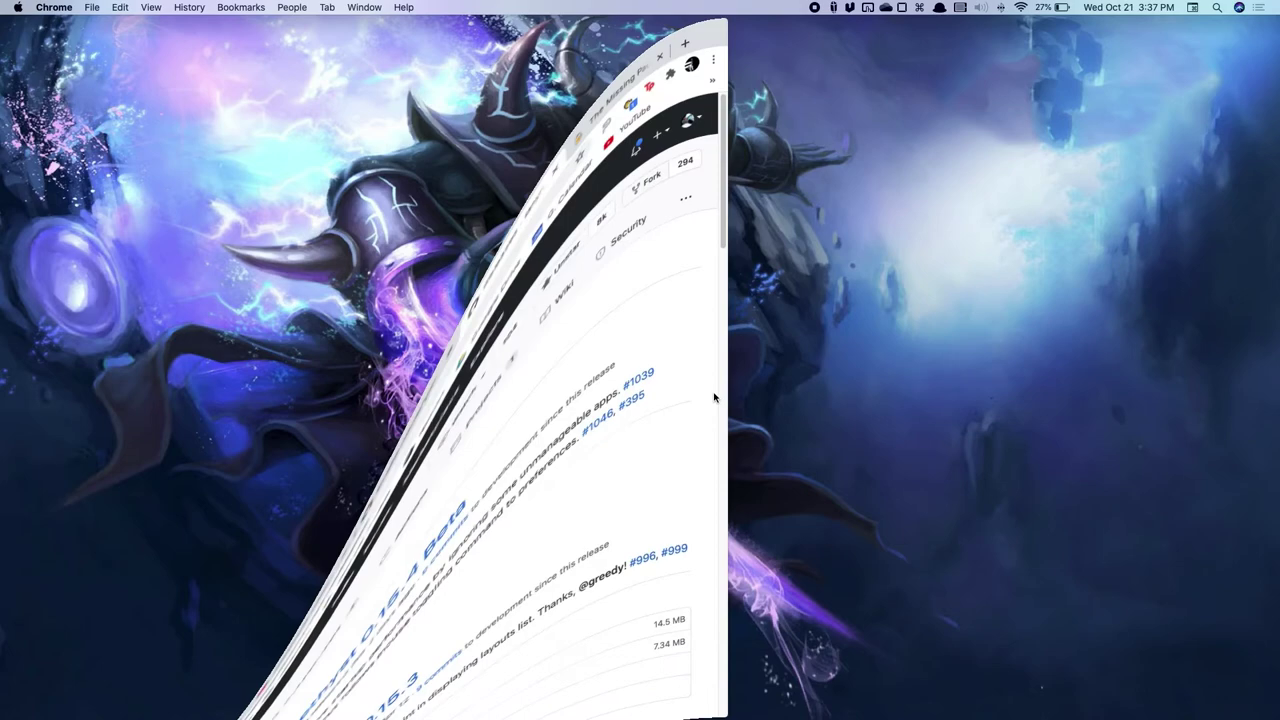
key("alt+space")
type("notes")
key("Return")
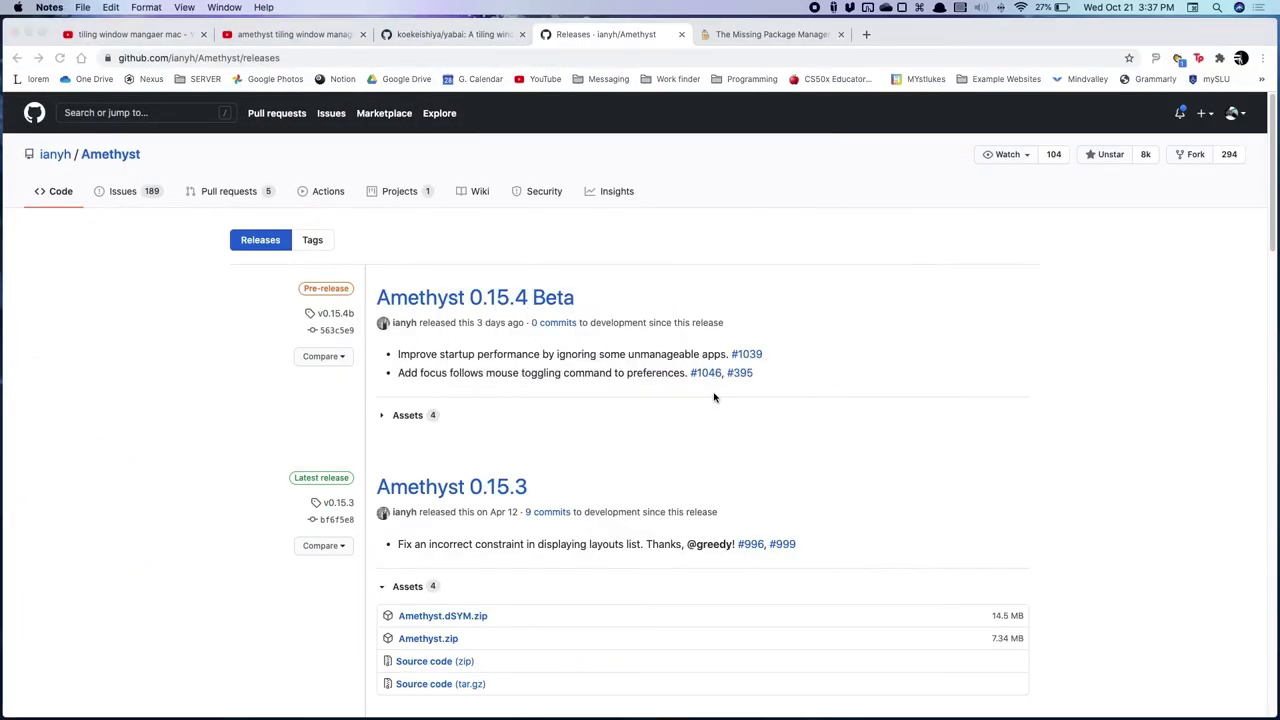
key("alt+space")
type("termin")
key("Return")
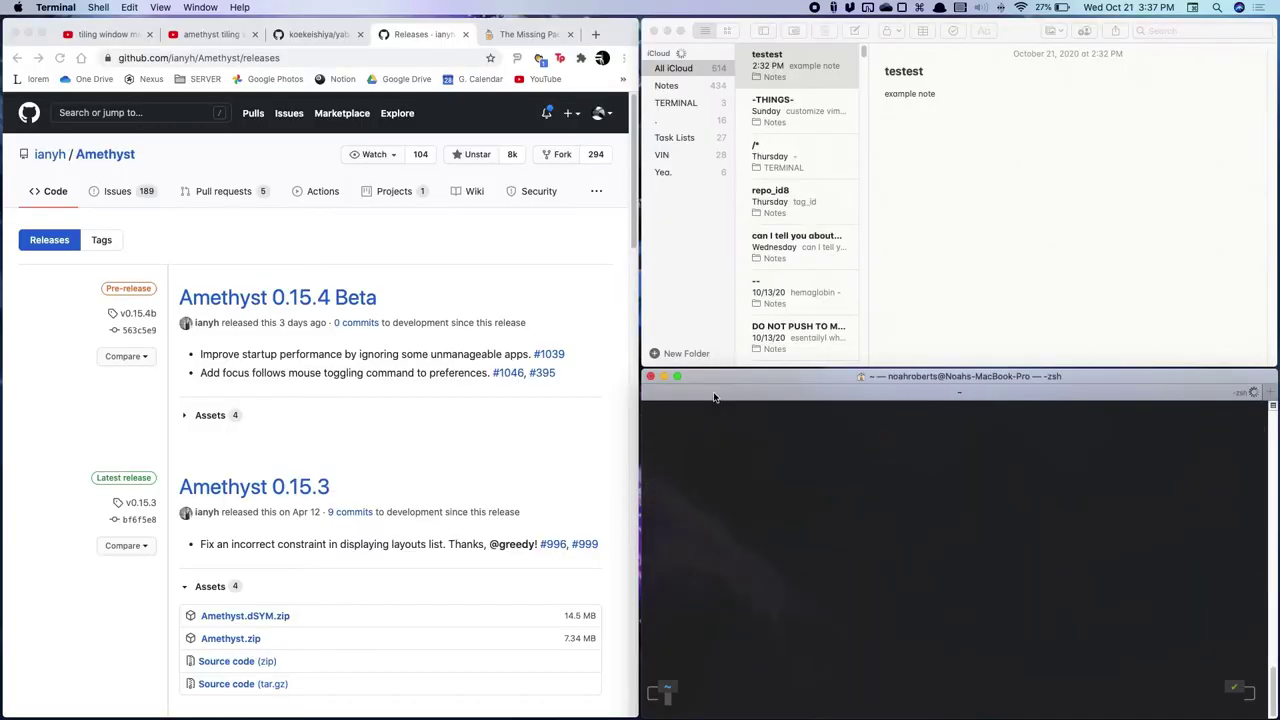
key("alt+space")
type("fir")
key("Return")
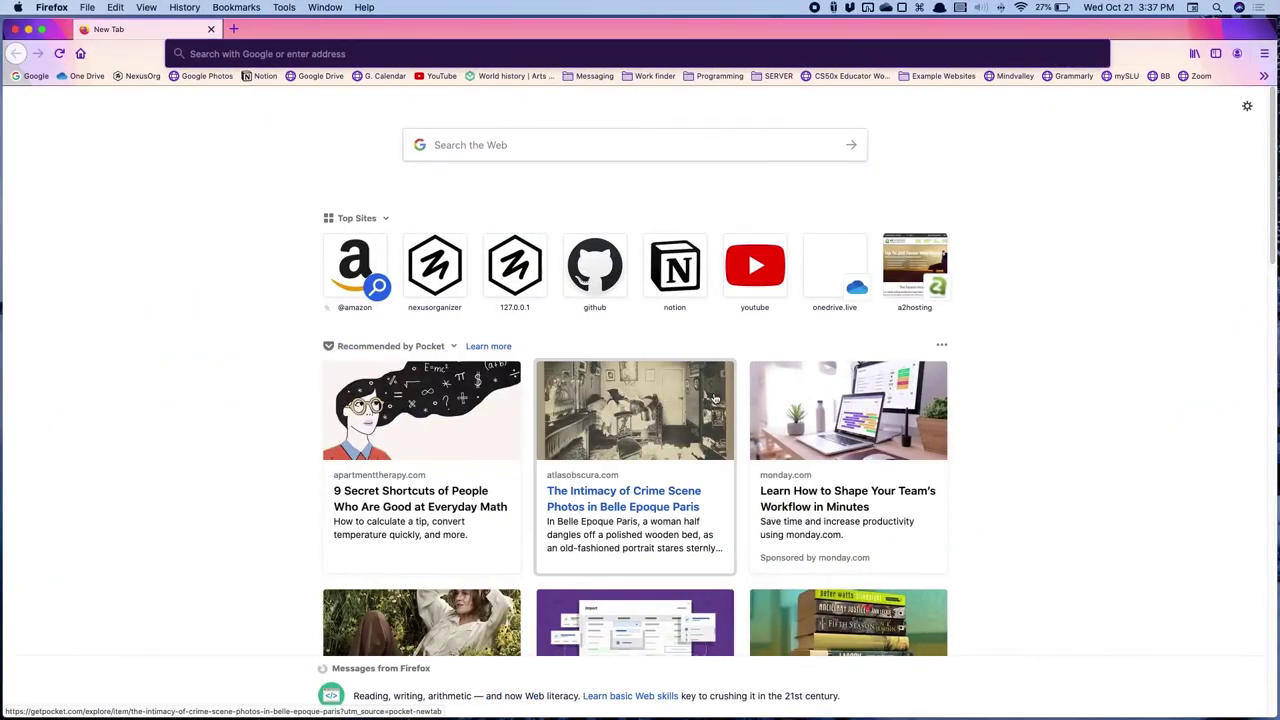
key("super+w")
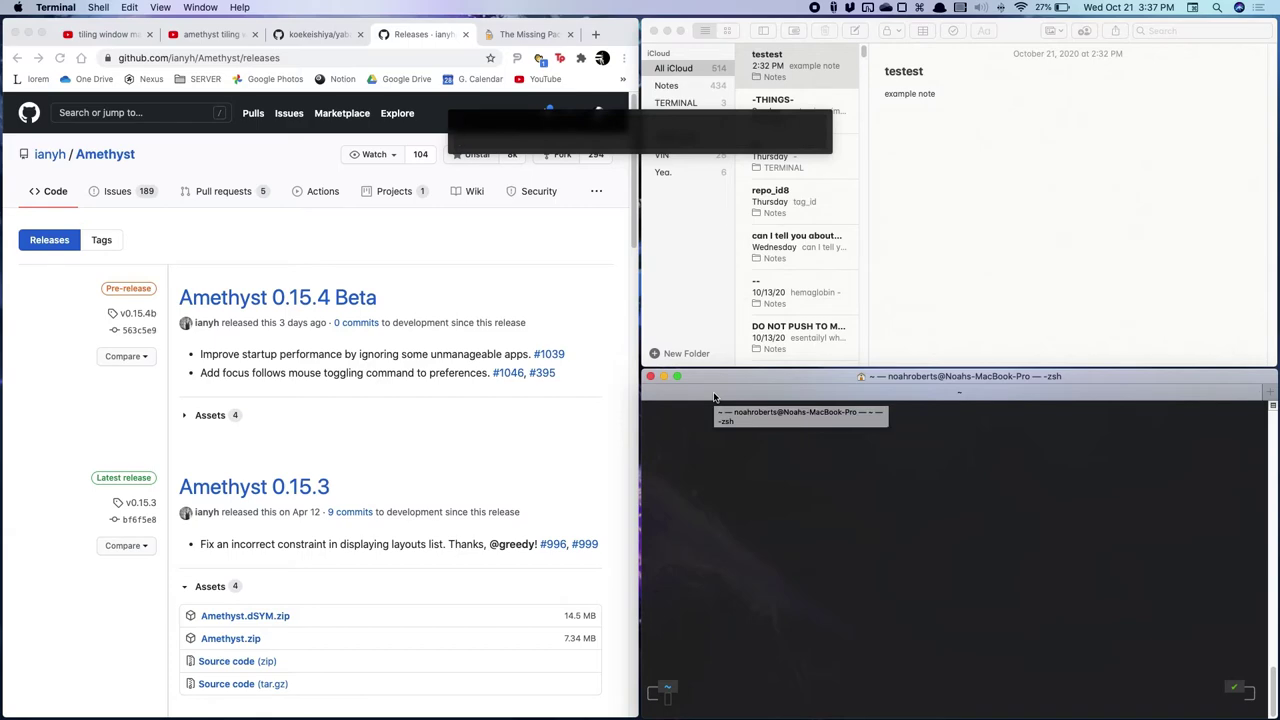
- Open a Finder window as the fourth tiled window
key("super+space")
type("finder")
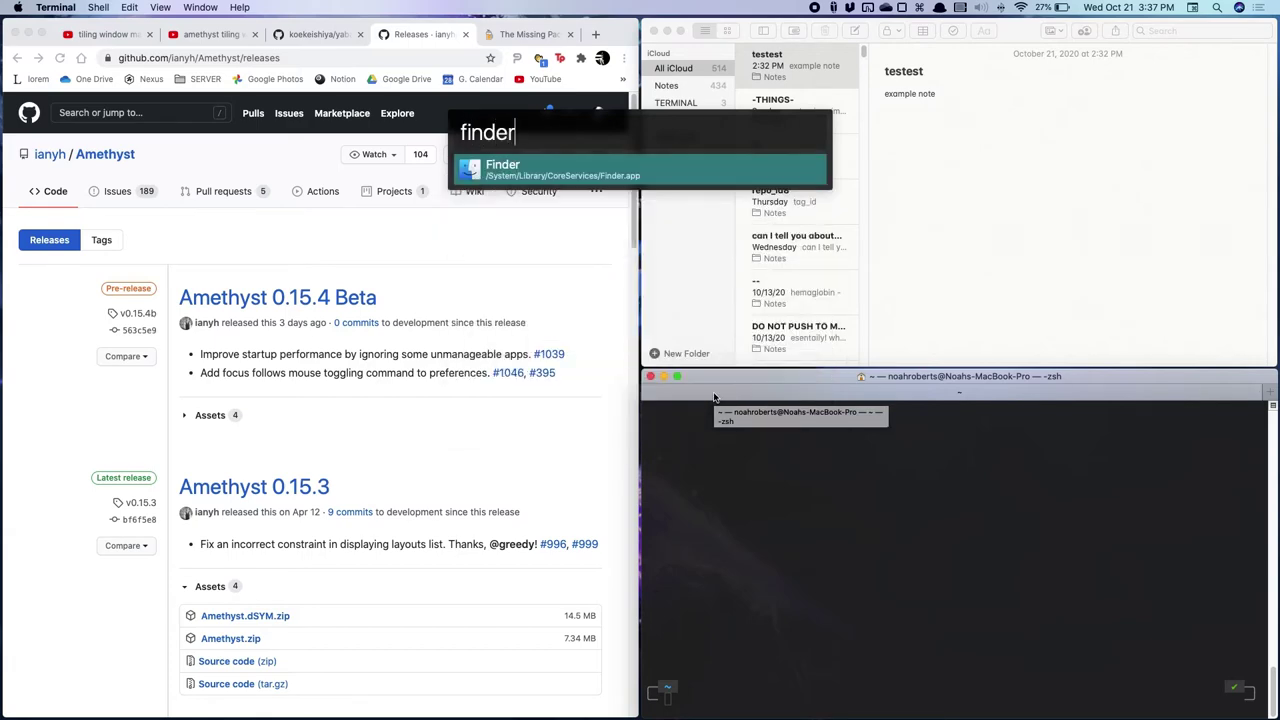
key("Return")
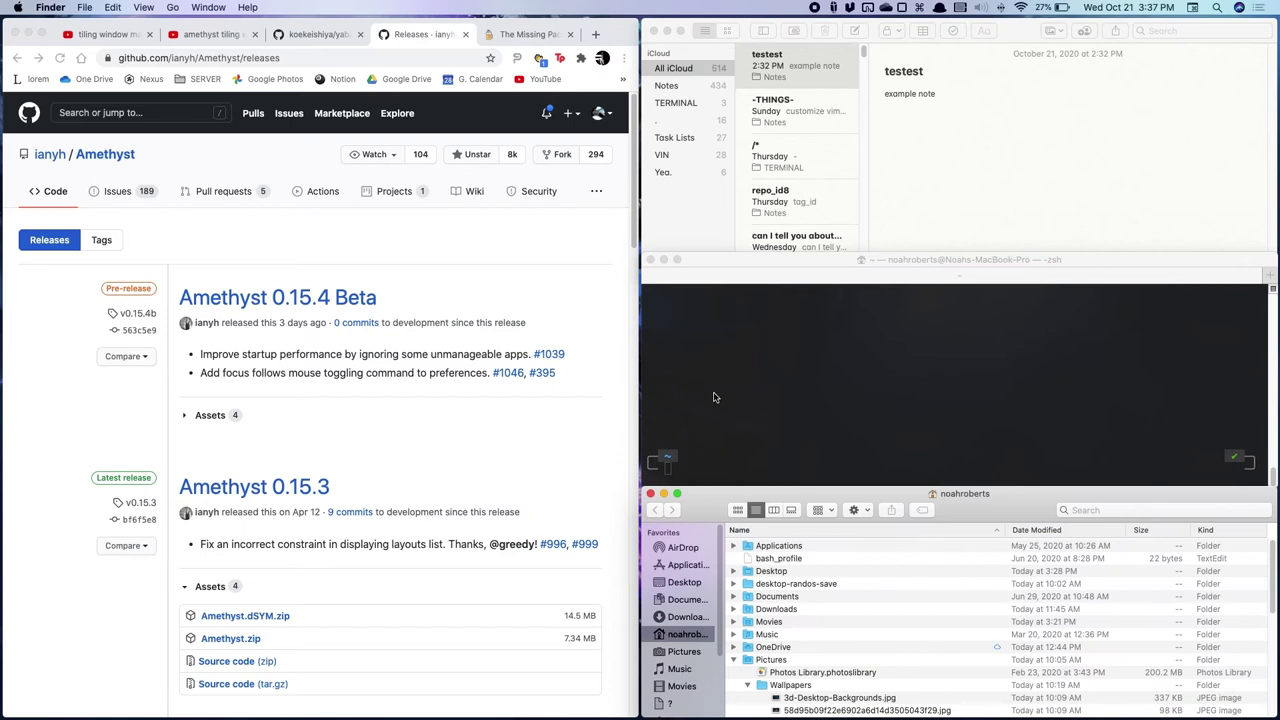
- Cycle the window focus repeatedly through Chrome, Notes, Terminal and Finder, ending on Chrome
key("alt+shift+j")
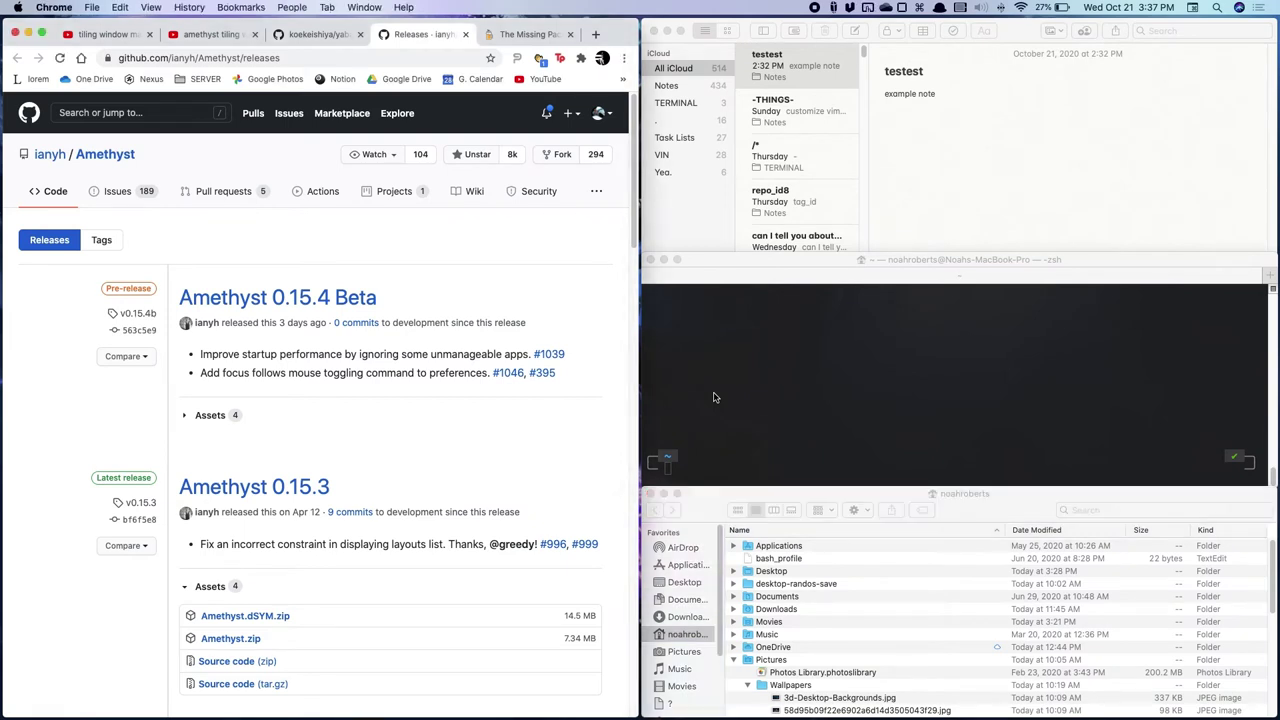
key("alt+shift+j")
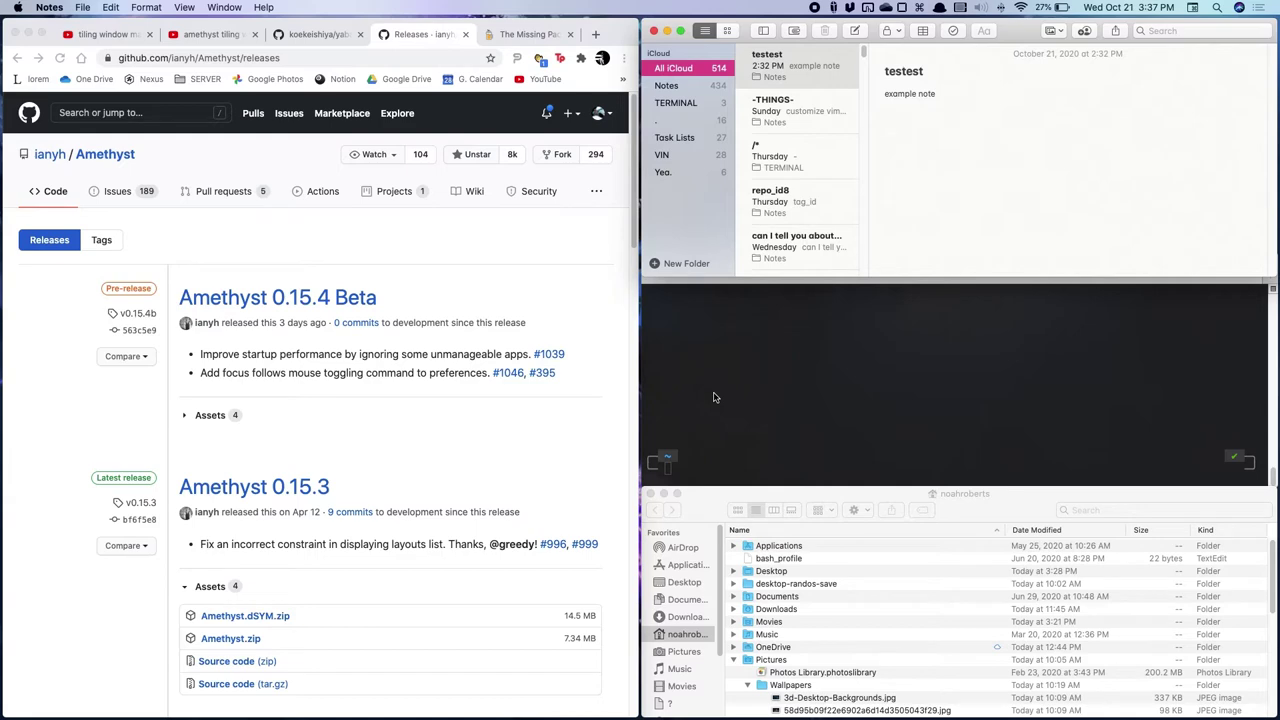
key("alt+shift+j")
key("alt+shift+j")
key("alt+shift+j")
key("alt+shift+j")
key("alt+shift+j")
key("alt+shift+j")
key("alt+shift+j")
key("alt+shift+j")
key("alt+shift+j")
key("alt+shift+j")
key("alt+shift+j")
key("alt+shift+j")
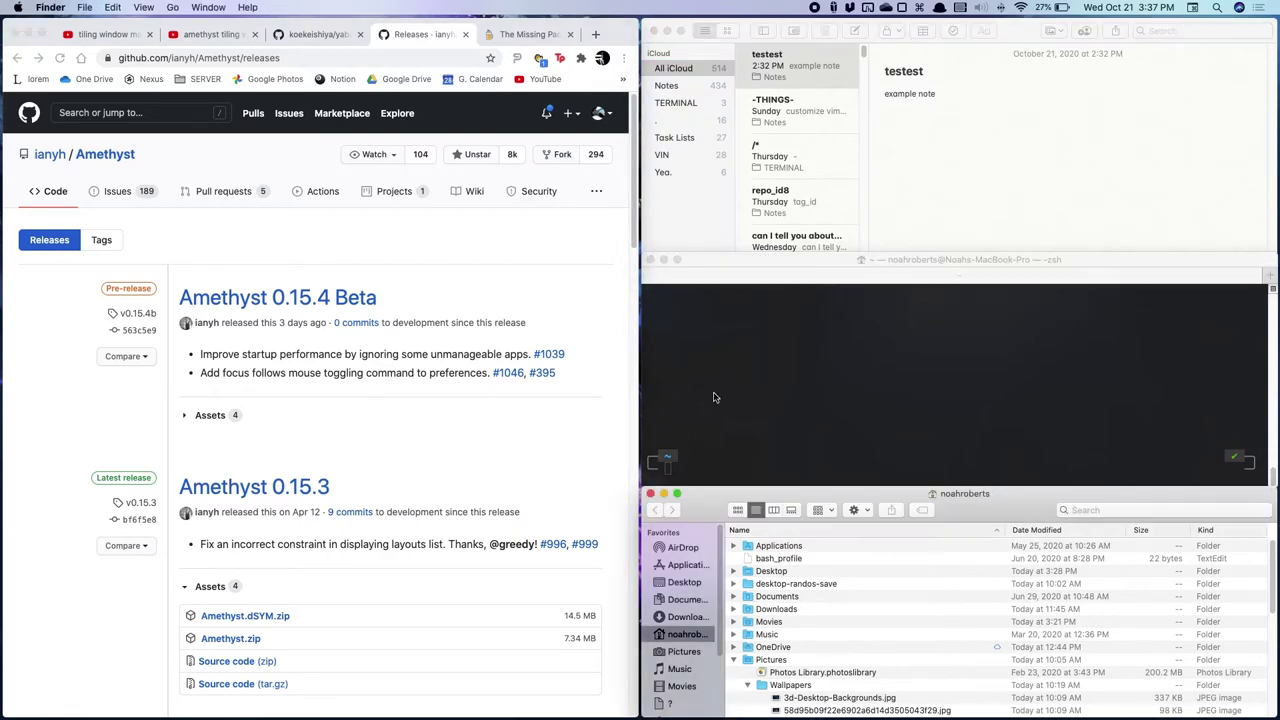
key("alt+shift+j")
key("alt+shift+j")
key("alt+shift+j")
key("alt+shift+j")
key("alt+shift+j")
key("alt+shift+j")
key("alt+shift+j")
key("alt+shift+j")
key("alt+shift+j")
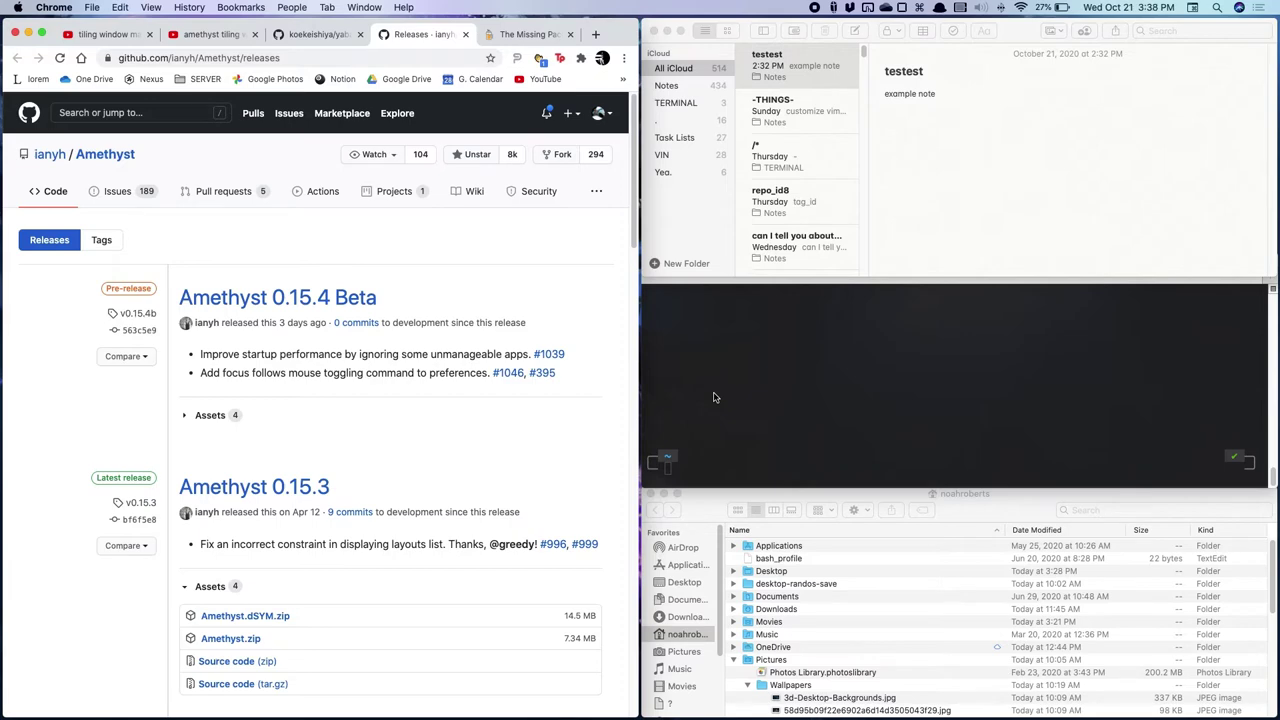
- Shrink and expand the main pane holding Chrome several times, leaving it slightly narrower than half the screen
key("alt+shift+h")
key("alt+shift+h")
key("alt+shift+h")
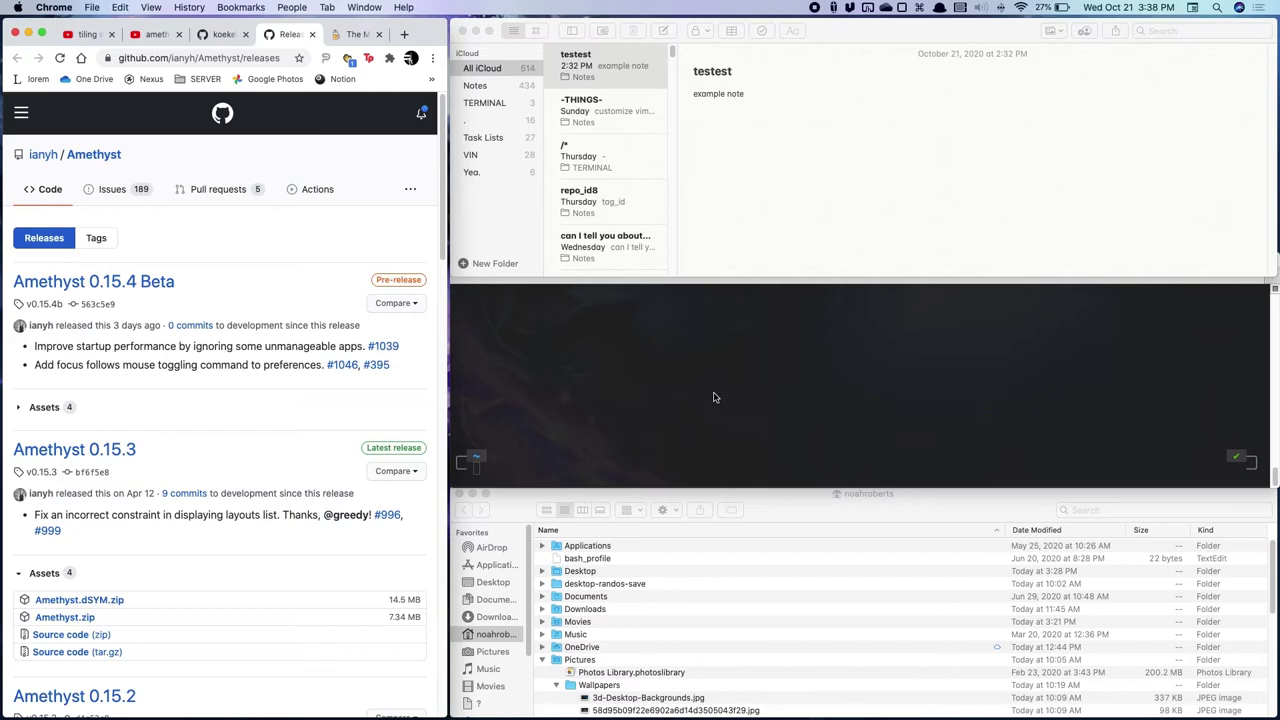
key("alt+shift+l")
key("alt+shift+l")
key("alt+shift+l")
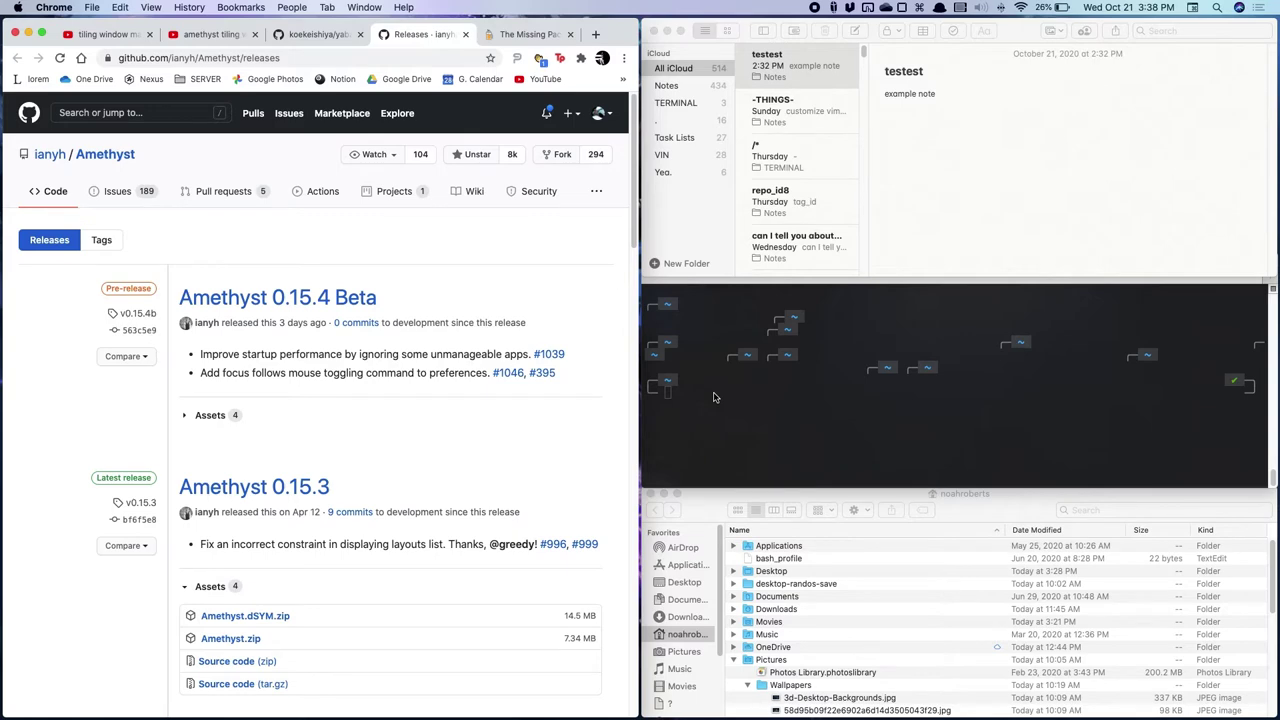
key("alt+shift+h")
key("alt+shift+l")
key("alt+shift+l")
key("alt+shift+h")
key("alt+shift+h")
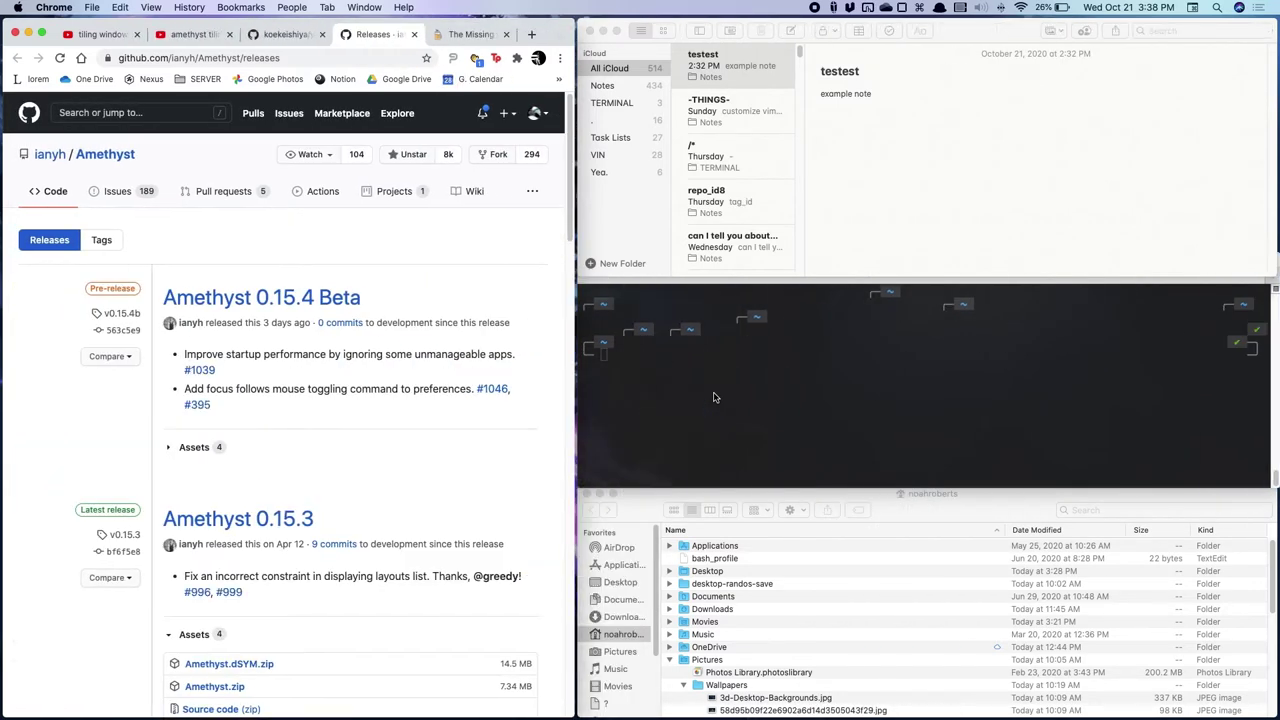
- Resize the Chrome main pane back and forth, widening it to about 60% of the screen
key("alt+shift+l")
key("alt+shift+l")
key("alt+shift+h")
key("alt+shift+h")
key("alt+shift+l")
key("alt+shift+l")
key("alt+shift+l")
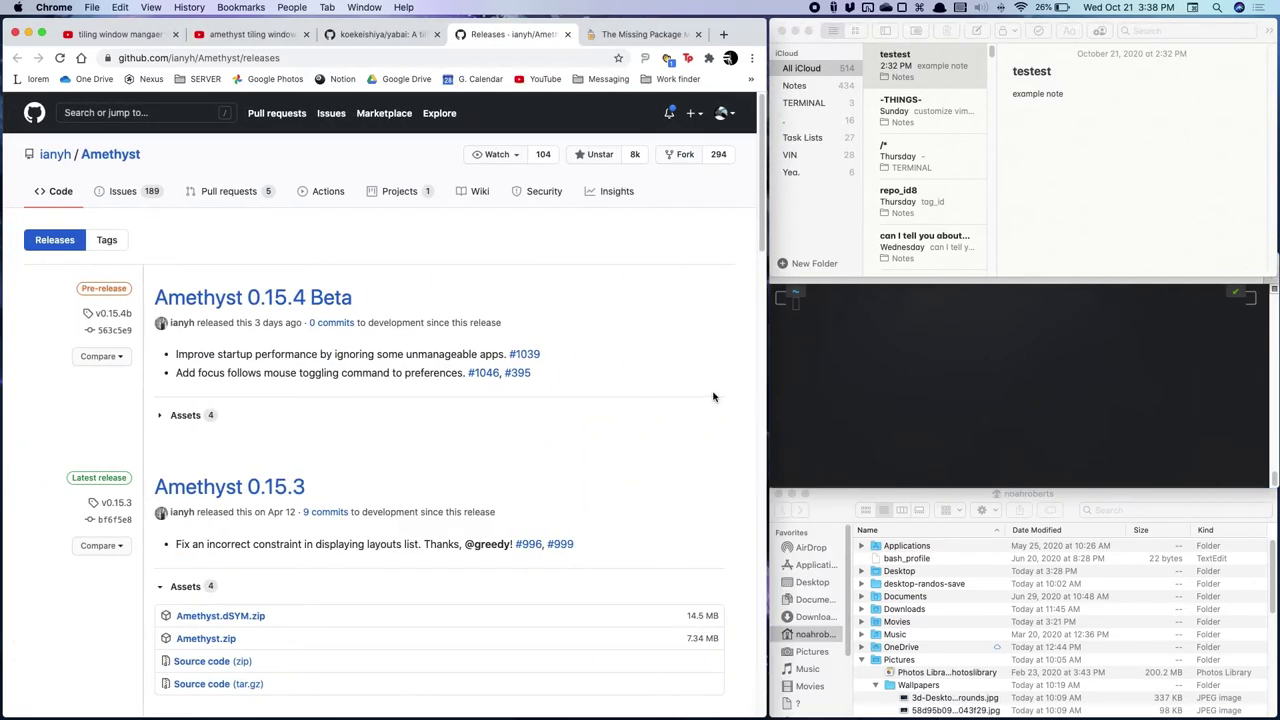
- Move the focus through Notes to Terminal and enter three blank lines at its prompt
key("alt+shift+j")
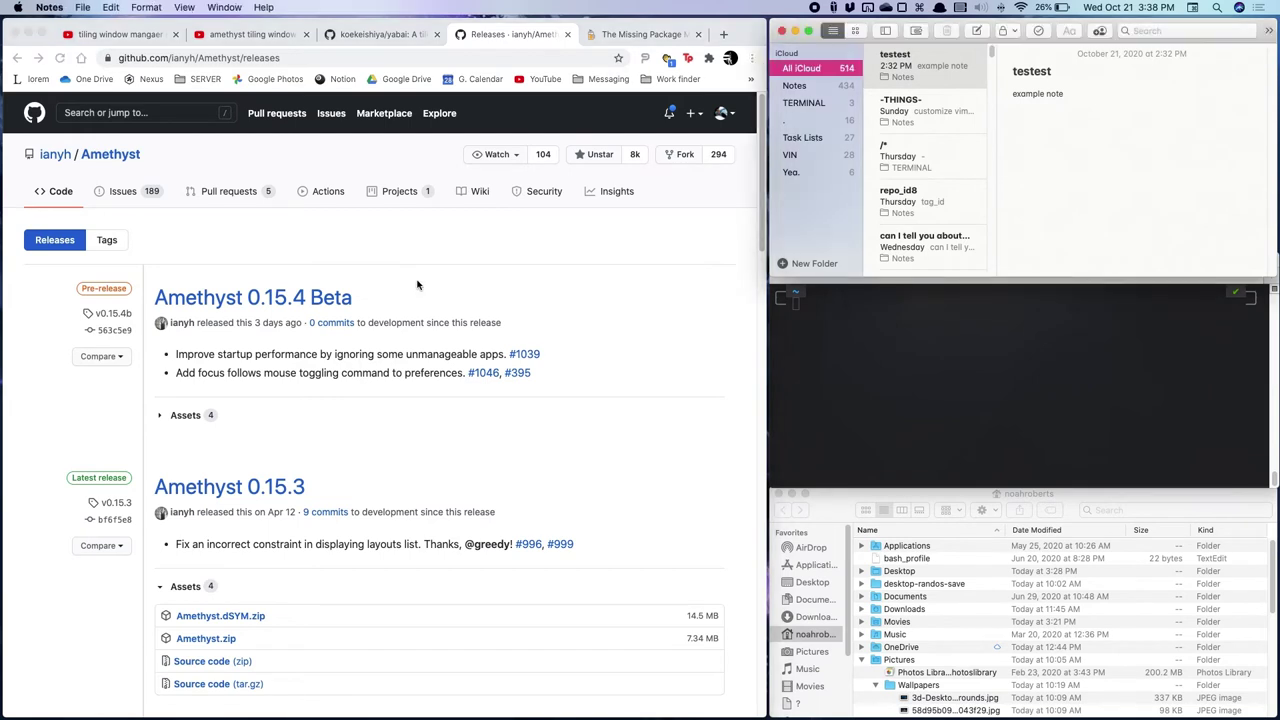
key("alt+shift+j")
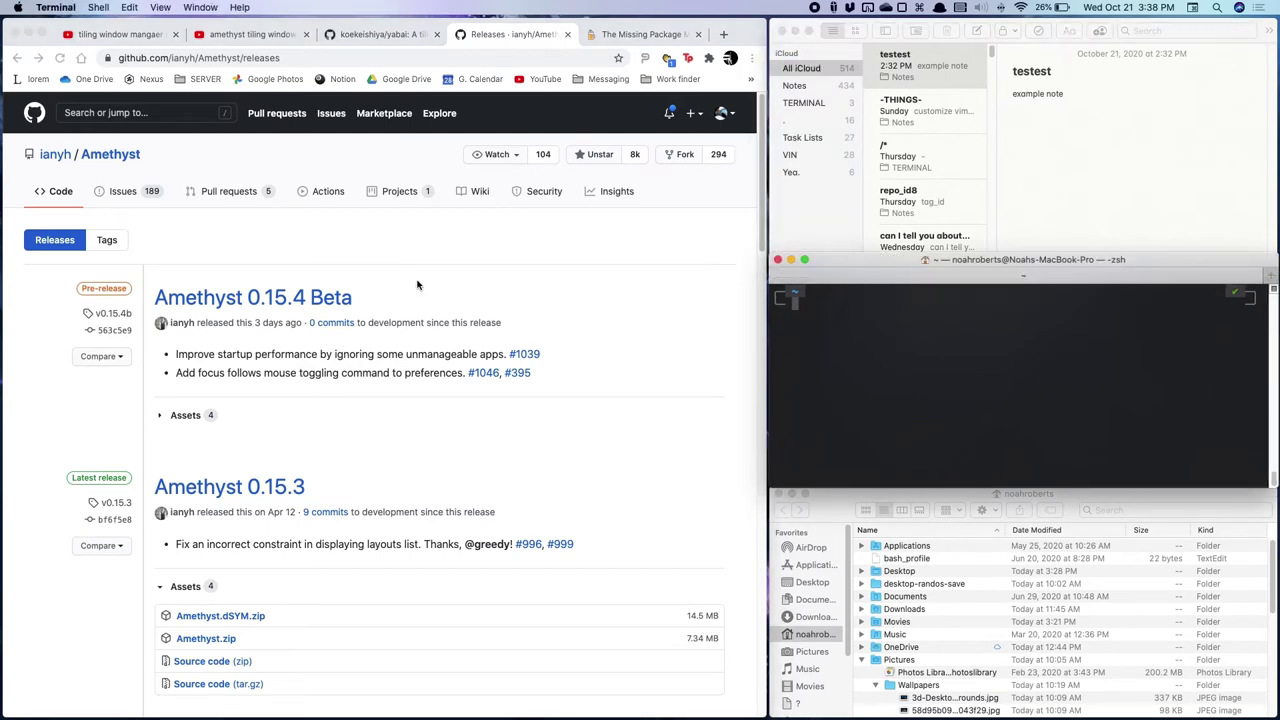
key("Return")
key("Return")
key("Return")
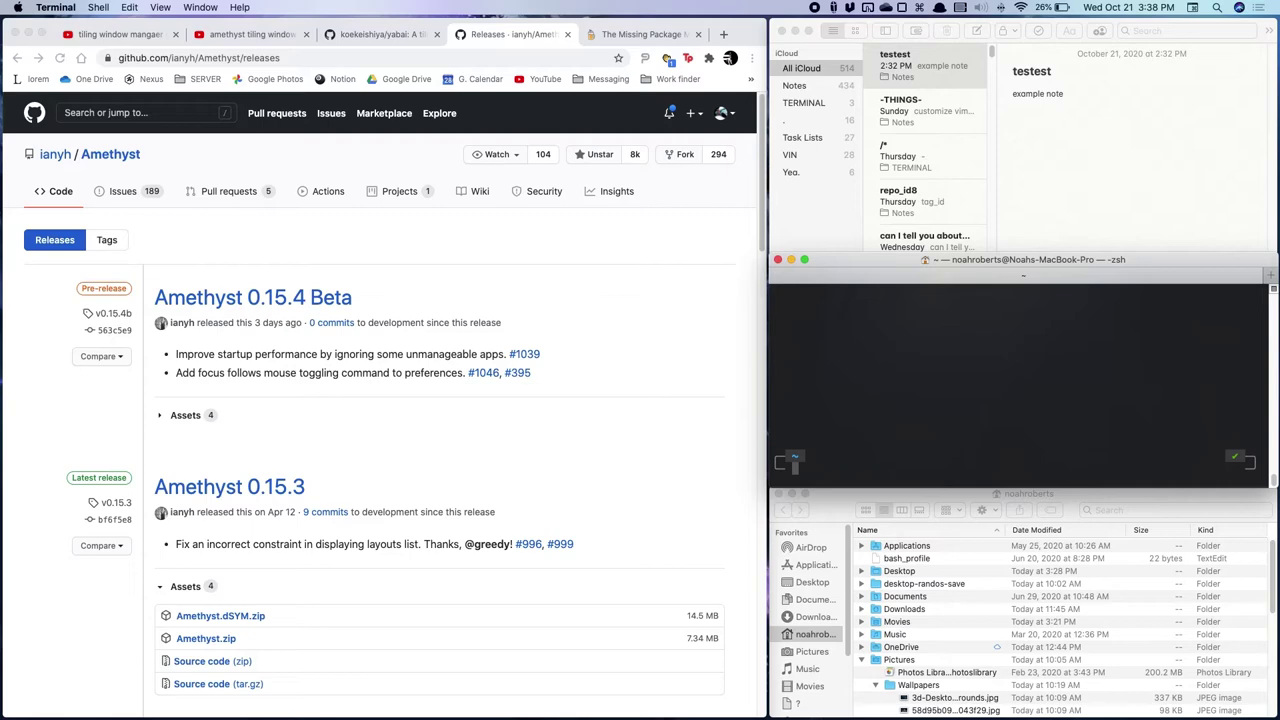
- With Terminal focused, shrink and expand the main pane repeatedly, narrowing Chrome to about a quarter of the screen
key("alt+shift+h")
key("alt+shift+h")
key("alt+shift+h")
key("alt+shift+h")
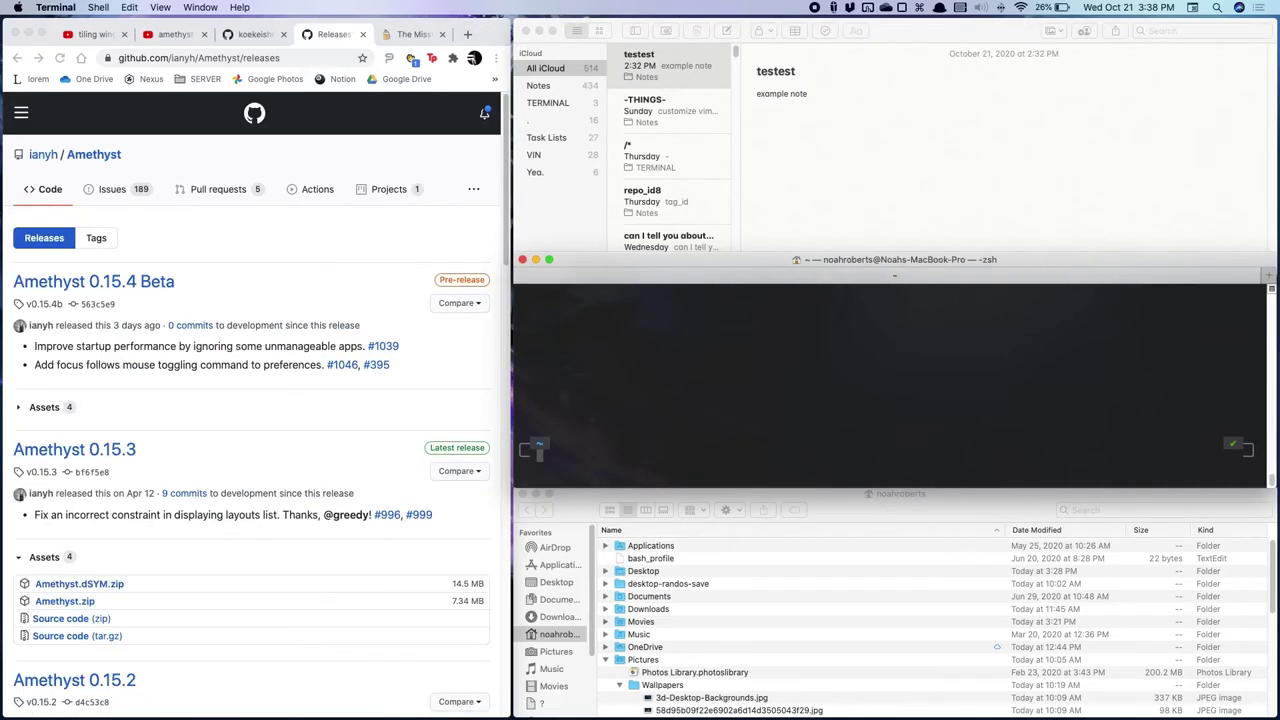
key("alt+shift+l")
key("alt+shift+l")
key("alt+shift+l")
key("alt+shift+h")
key("alt+shift+h")
key("alt+shift+h")
key("alt+shift+h")
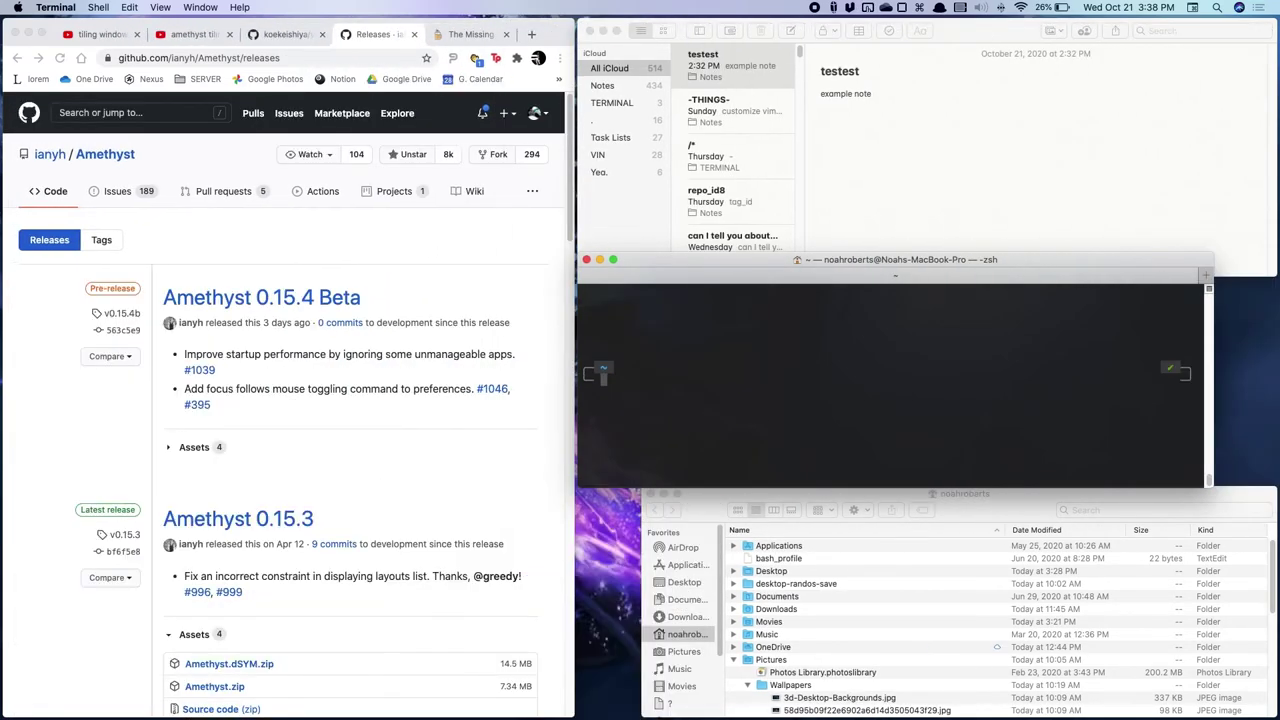
key("alt+shift+l")
key("alt+shift+h")
key("alt+shift+h")
key("alt+shift+h")
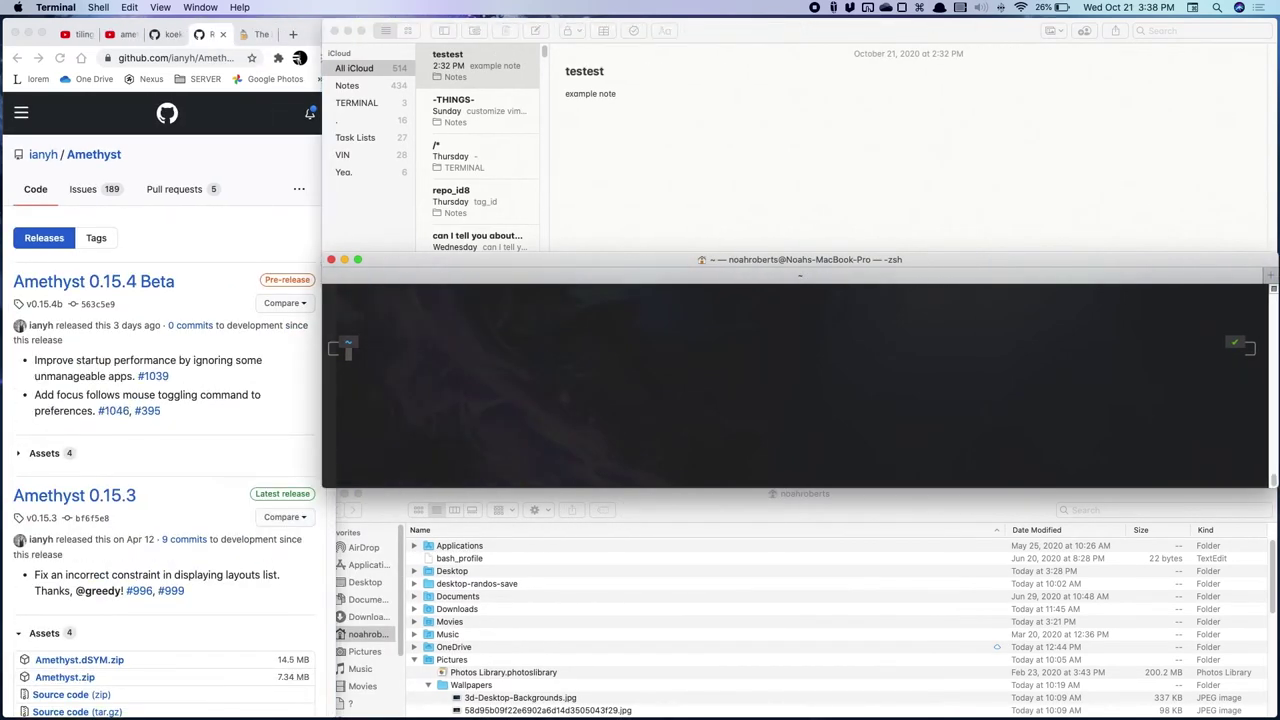
- Expand the main pane so that Chrome takes up half of the screen's width
key("alt+shift+l")
key("alt+shift+l")
key("alt+shift+l")
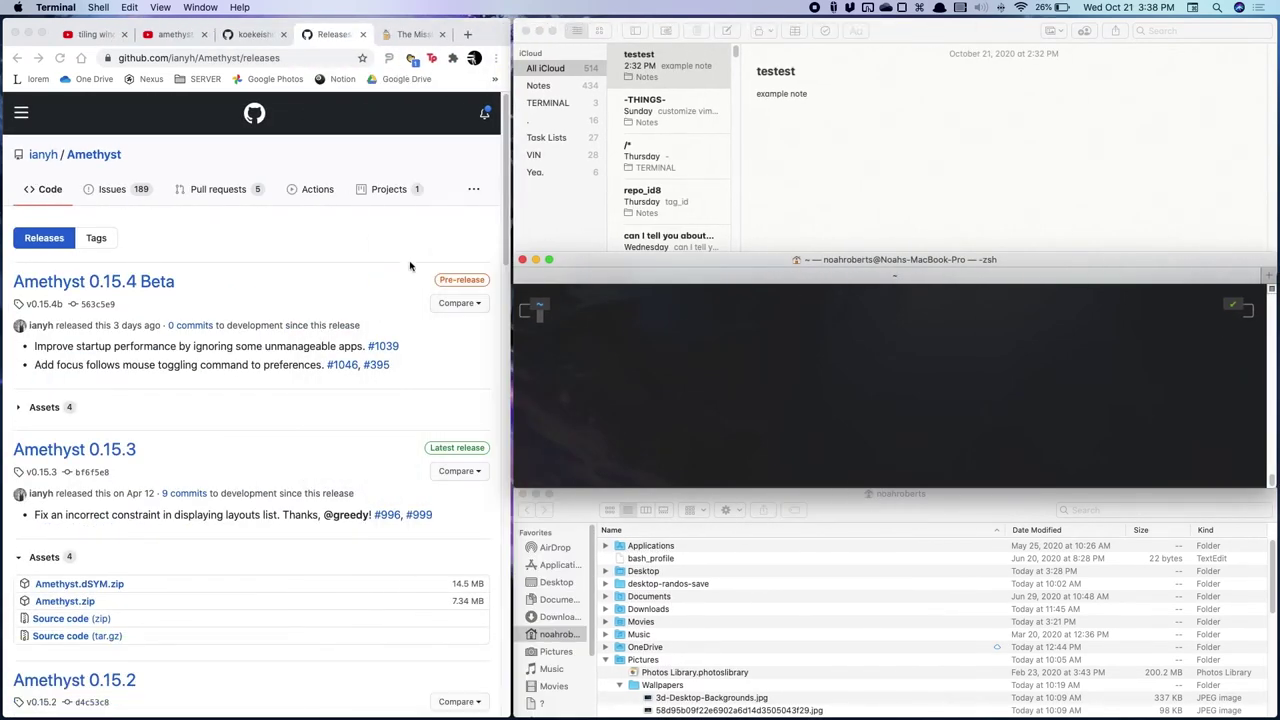
key("alt+shift+l")
key("alt+shift+l")
key("alt+shift+h")
key("alt+shift+h")
key("alt+shift+l")
key("alt+shift+l")
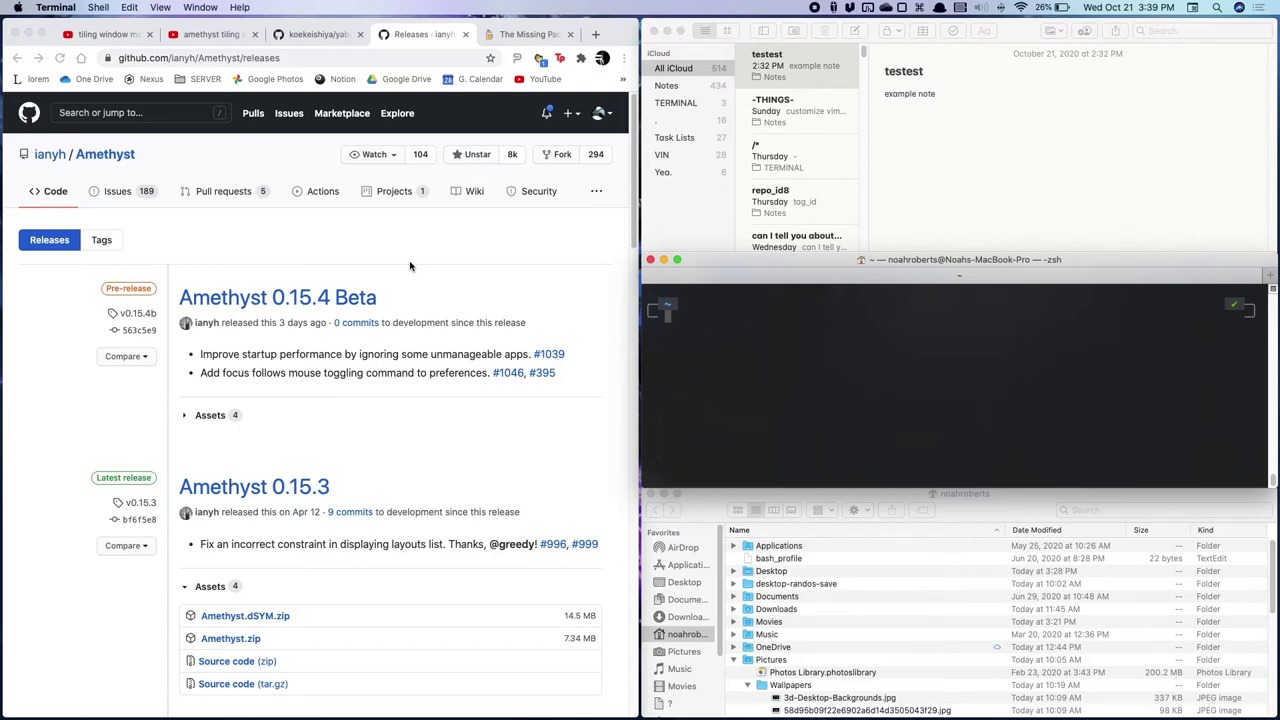
- Swap the Terminal window back and forth through the stack positions and bring it into the main pane
key("ctrl+alt+shift+j")
key("ctrl+alt+shift+k")
key("ctrl+alt+shift+k")
key("ctrl+alt+shift+k")
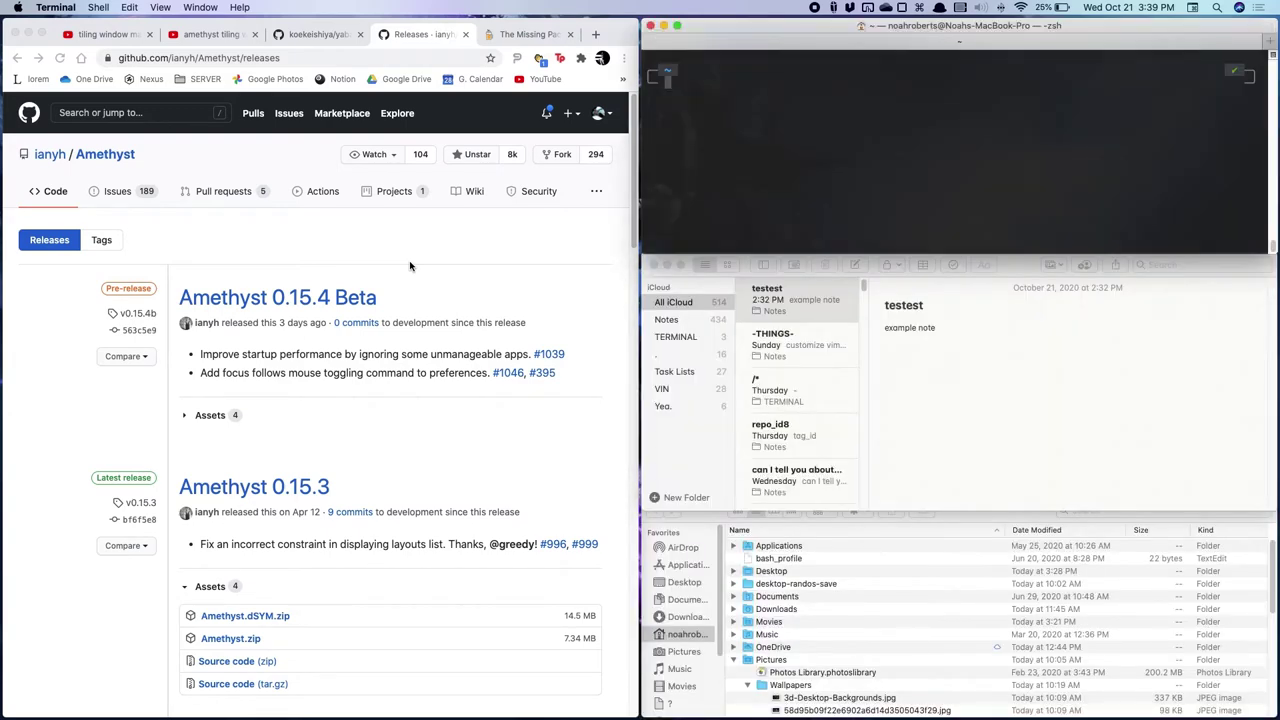
key("ctrl+alt+shift+j")
key("ctrl+alt+shift+j")
key("ctrl+alt+shift+j")
key("ctrl+alt+shift+k")
key("ctrl+alt+shift+k")
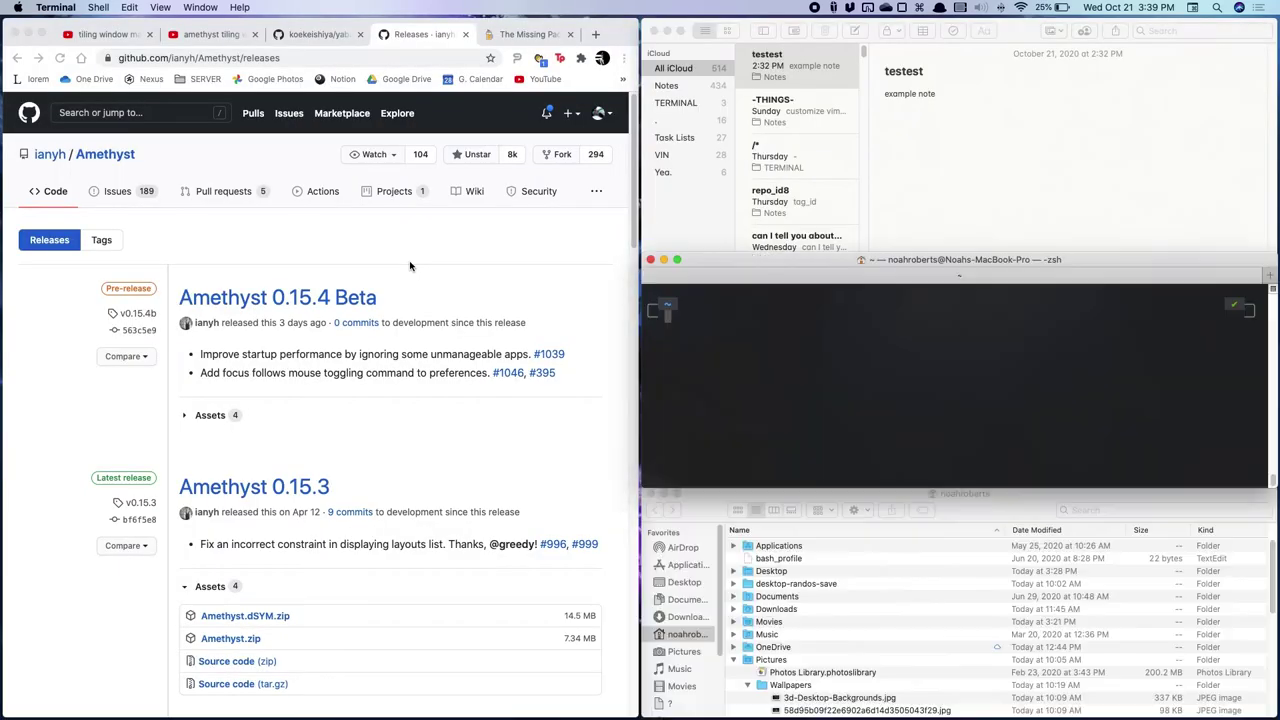
key("ctrl+alt+shift+j")
key("ctrl+alt+shift+j")
key("ctrl+alt+shift+j")
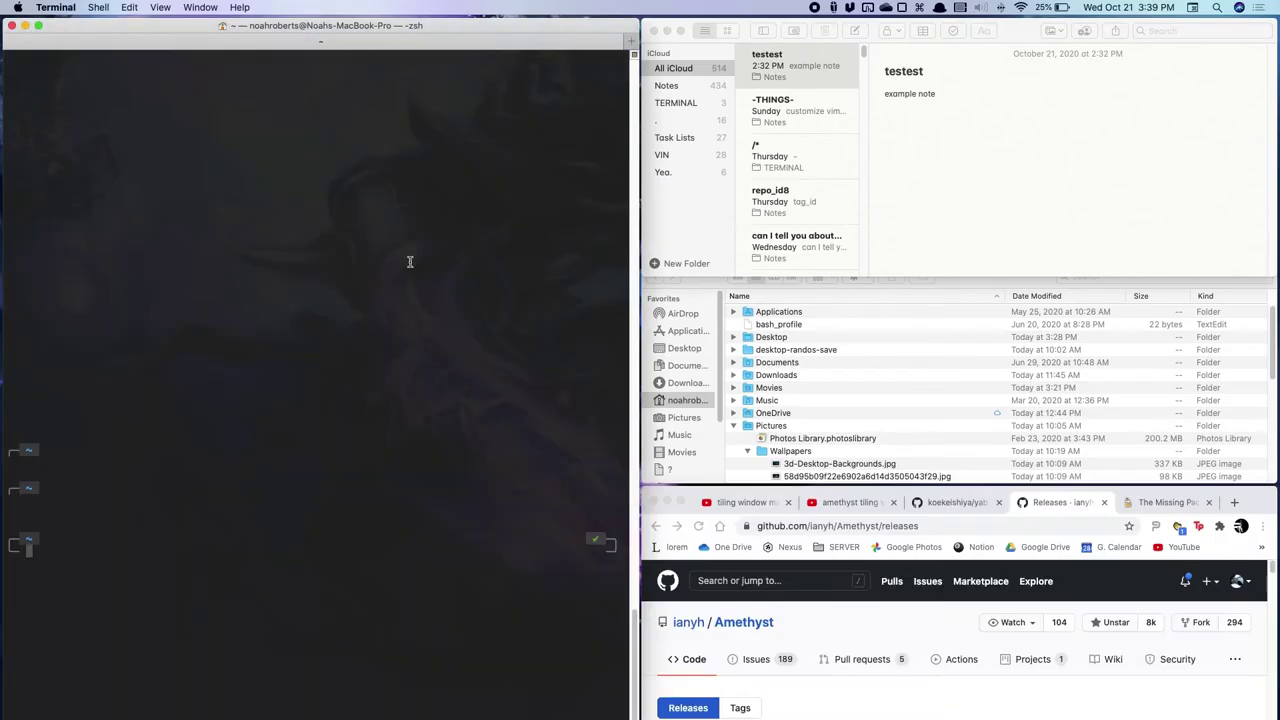
- Swap Terminal out of the main pane and around the layout to the lowest stack position, leaving Notes as the main window
key("ctrl+alt+shift+k")
key("ctrl+alt+shift+k")
key("ctrl+alt+shift+j")
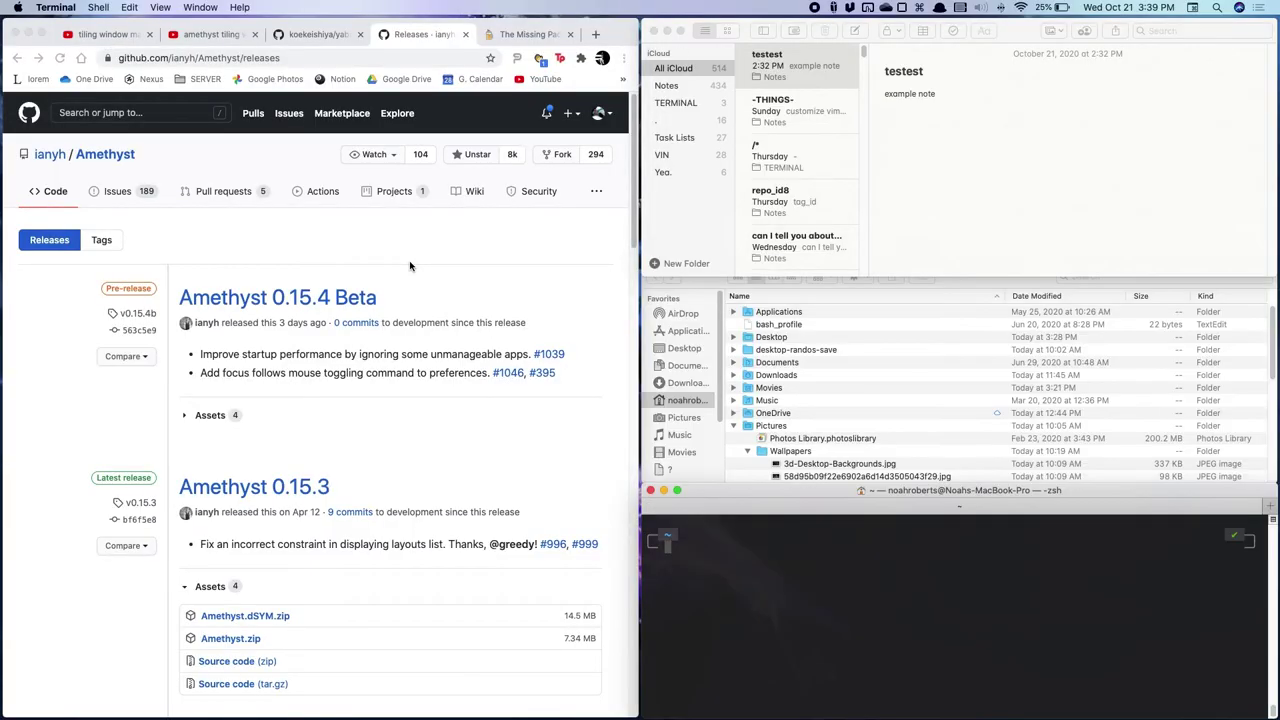
key("ctrl+alt+shift+j")
key("ctrl+alt+shift+j")
key("ctrl+alt+shift+j")
key("ctrl+alt+shift+j")
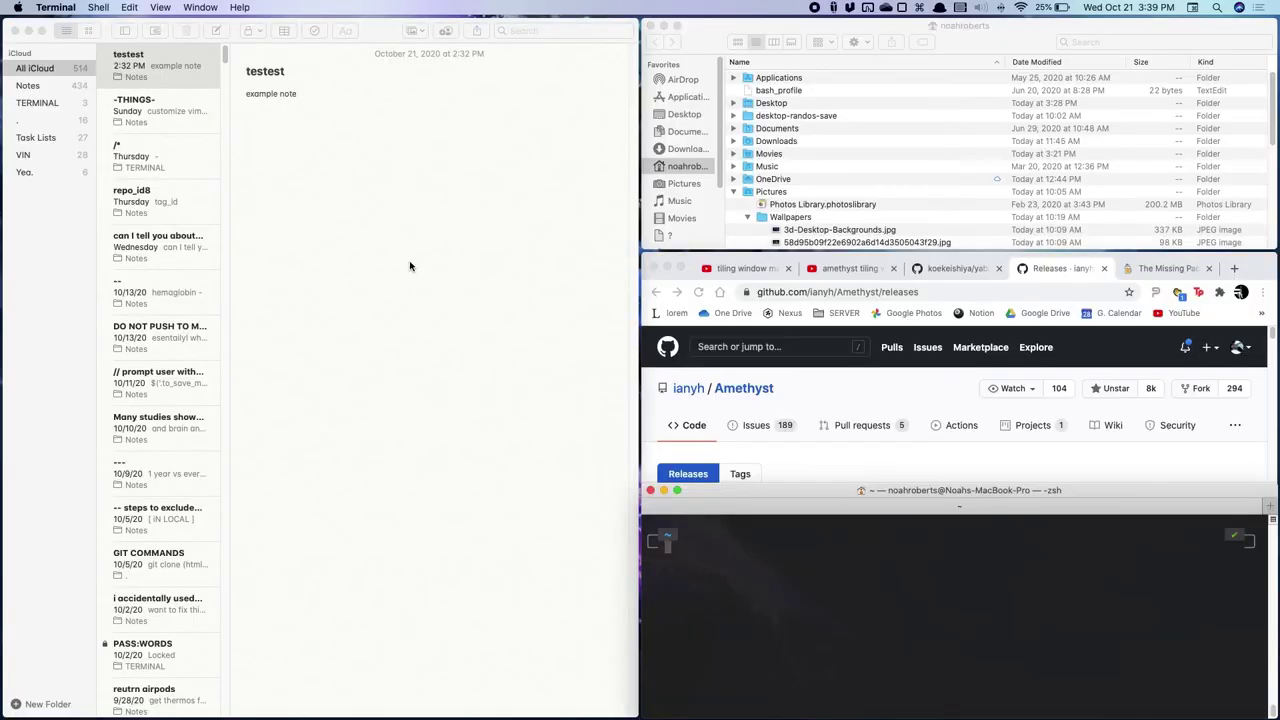
- Swap Terminal around the layout in the opposite direction until it fills the main pane
key("ctrl+alt+shift+k")
key("ctrl+alt+shift+k")
key("ctrl+alt+shift+k")
key("ctrl+alt+shift+k")
key("ctrl+alt+shift+k")
key("ctrl+alt+shift+k")
key("ctrl+alt+shift+k")
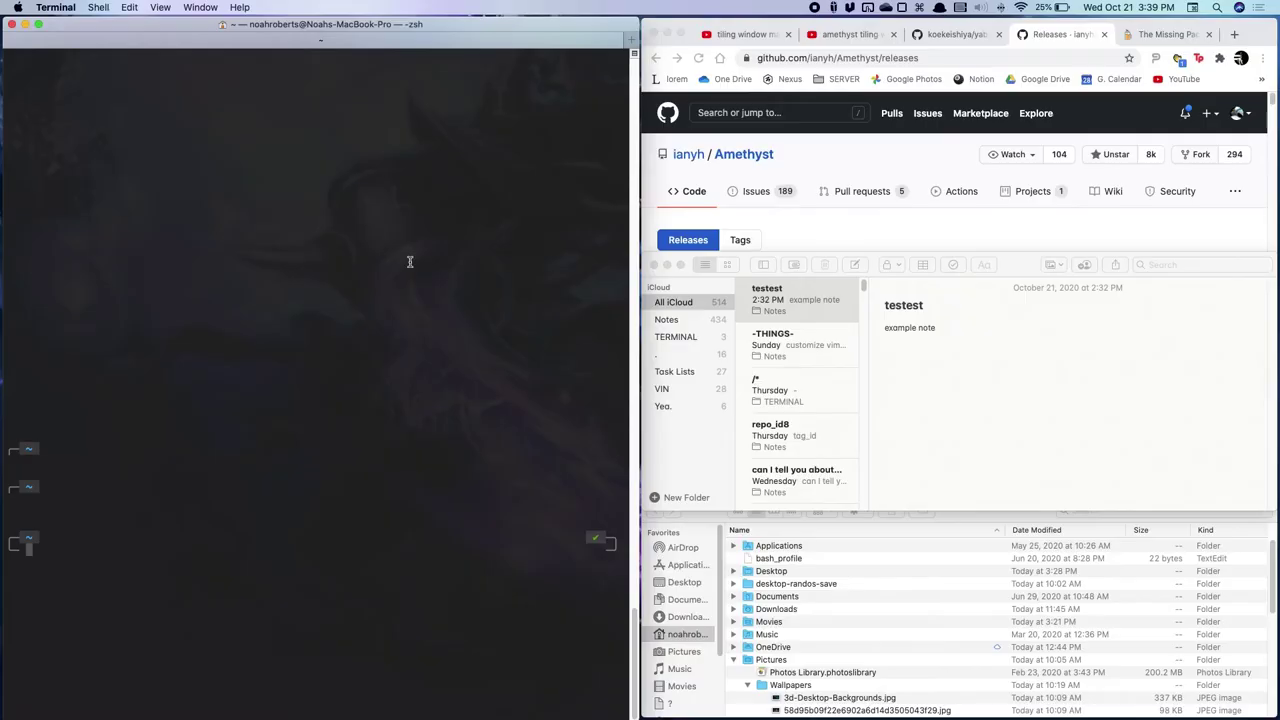
- Swap Terminal out of the main pane and back again, and clear its screen
key("ctrl+alt+shift+j")
key("ctrl+alt+shift+j")
key("ctrl+alt+shift+k")
key("ctrl+alt+shift+k")
key("ctrl+l")
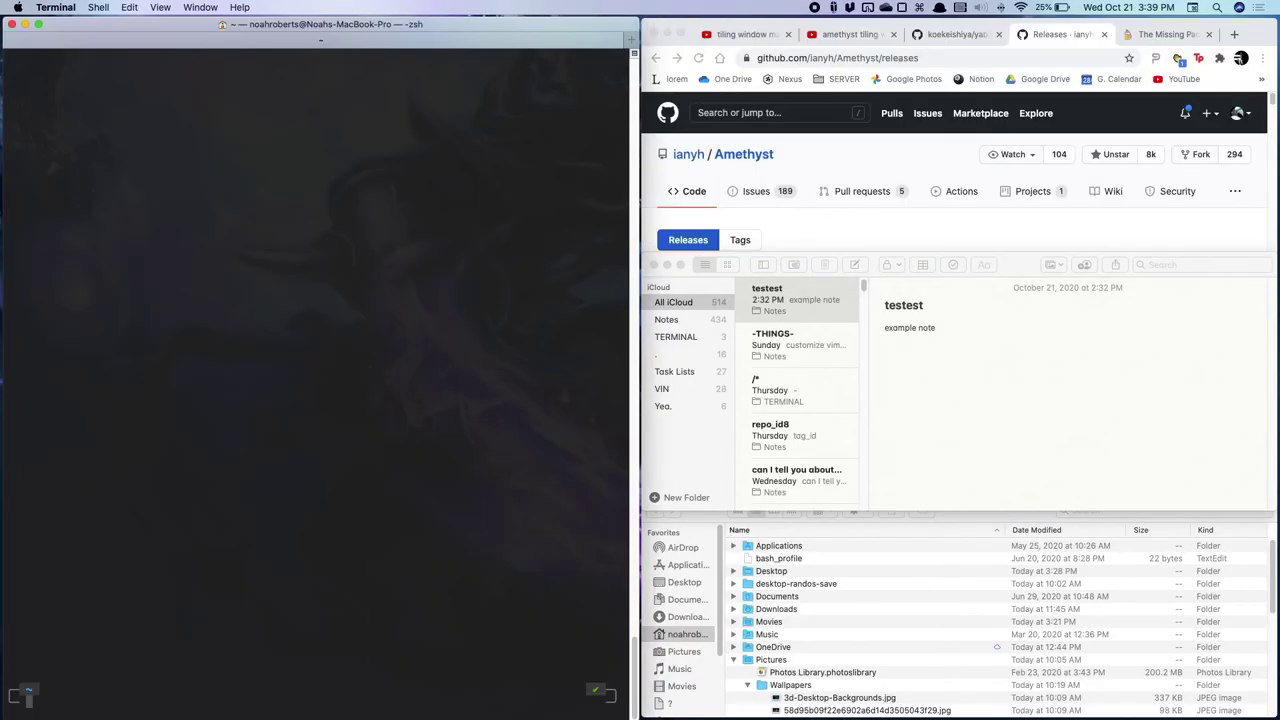
- Focus the Notes window and switch repeatedly between the Fullscreen and Tall layouts, ending on Tall
key("alt+shift+j")
key("alt+shift+j")
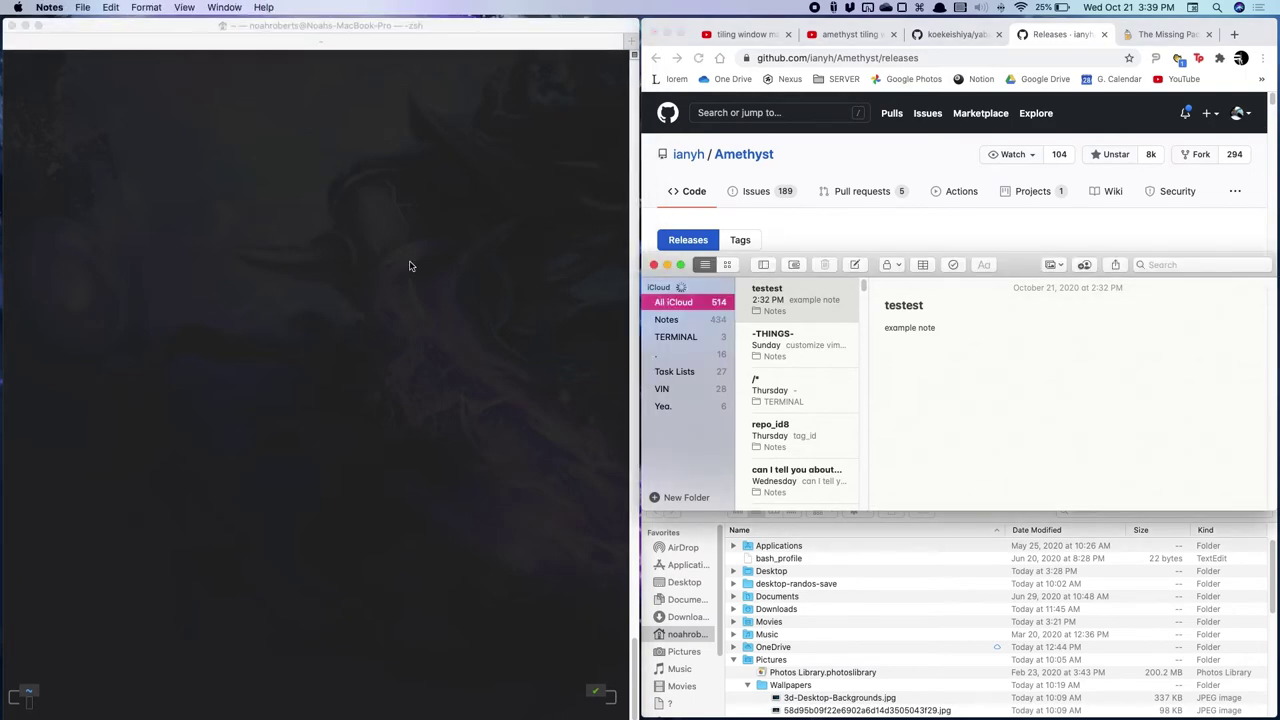
key("alt+shift+d")
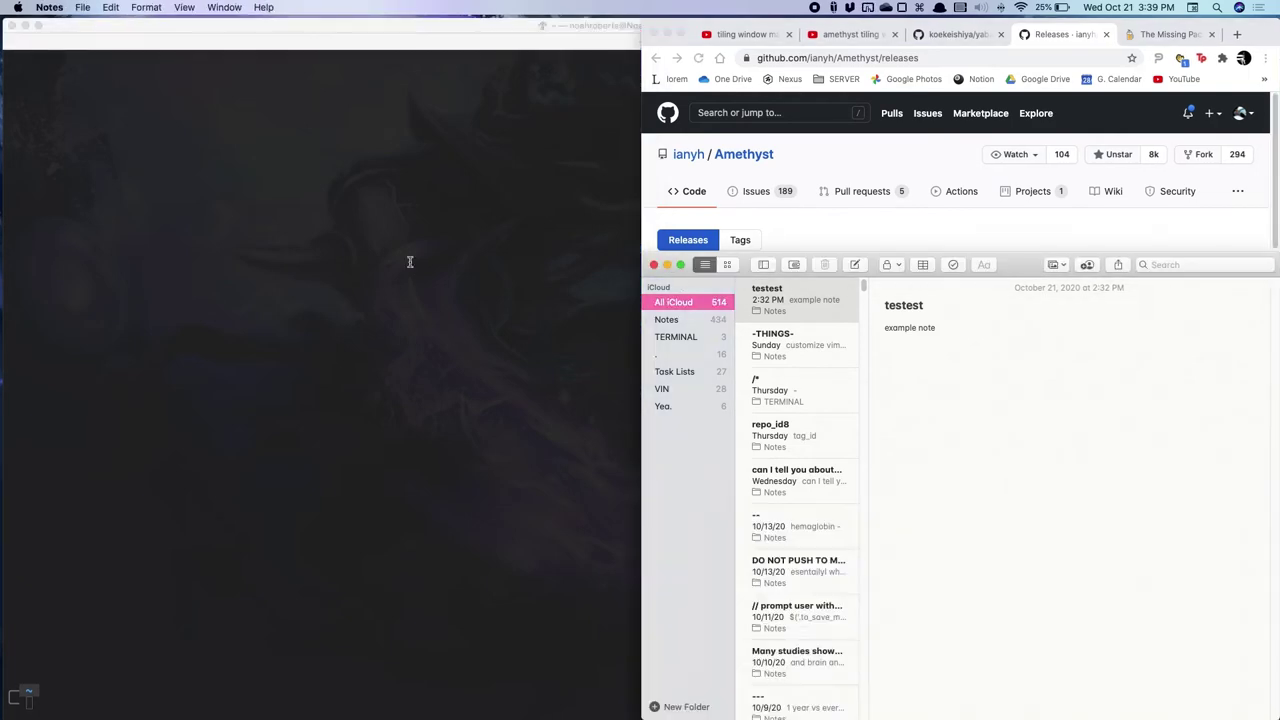
key("alt+shift+a")
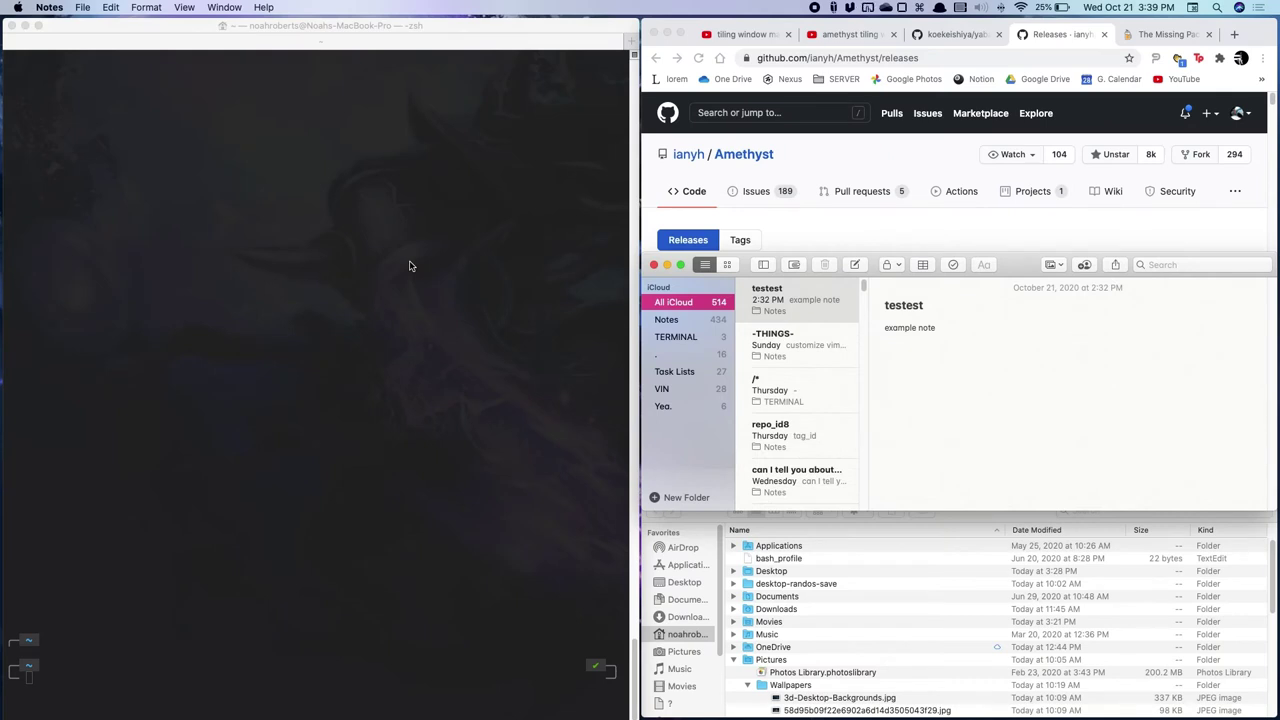
key("alt+shift+d")
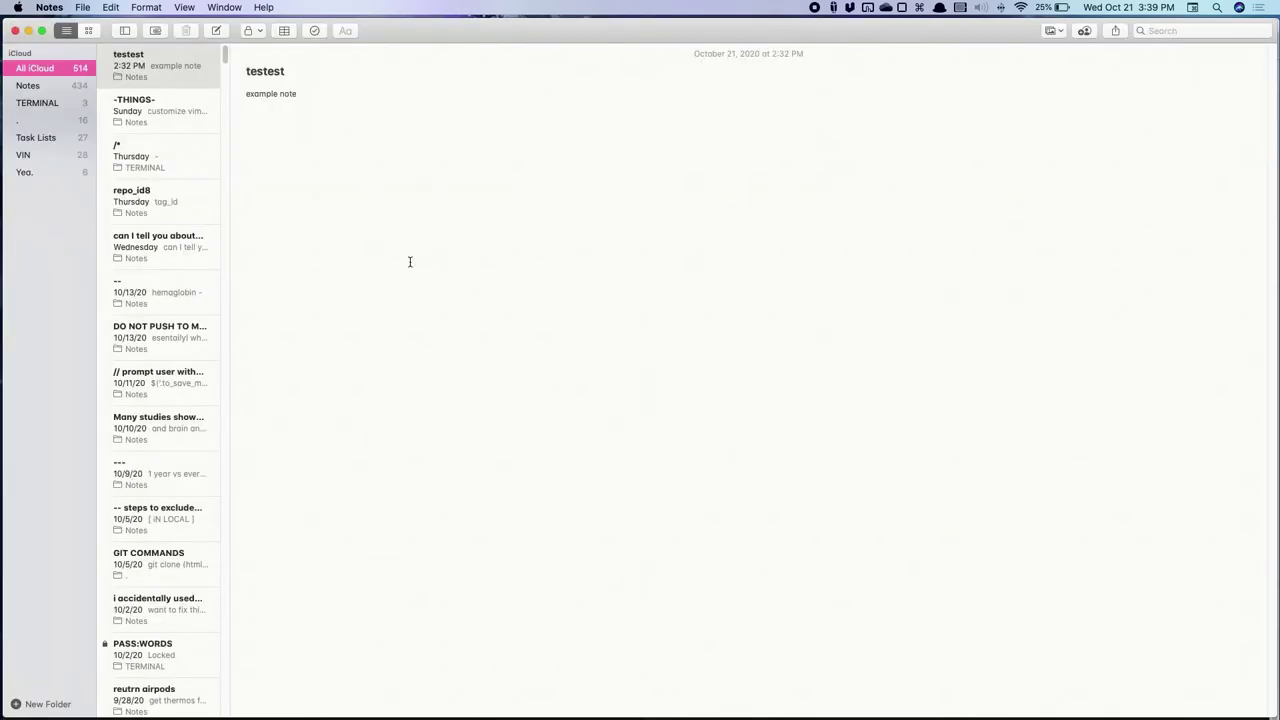
key("alt+shift+a")
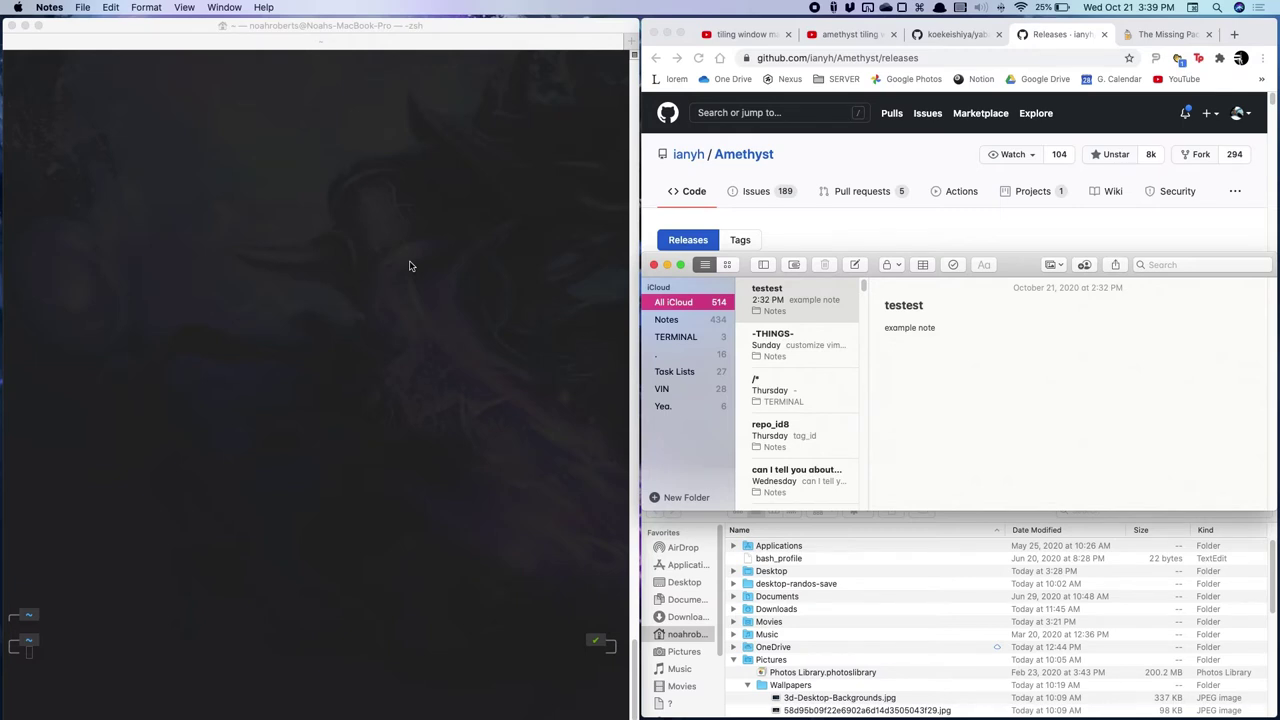
key("alt+shift+d")
key("alt+shift+a")
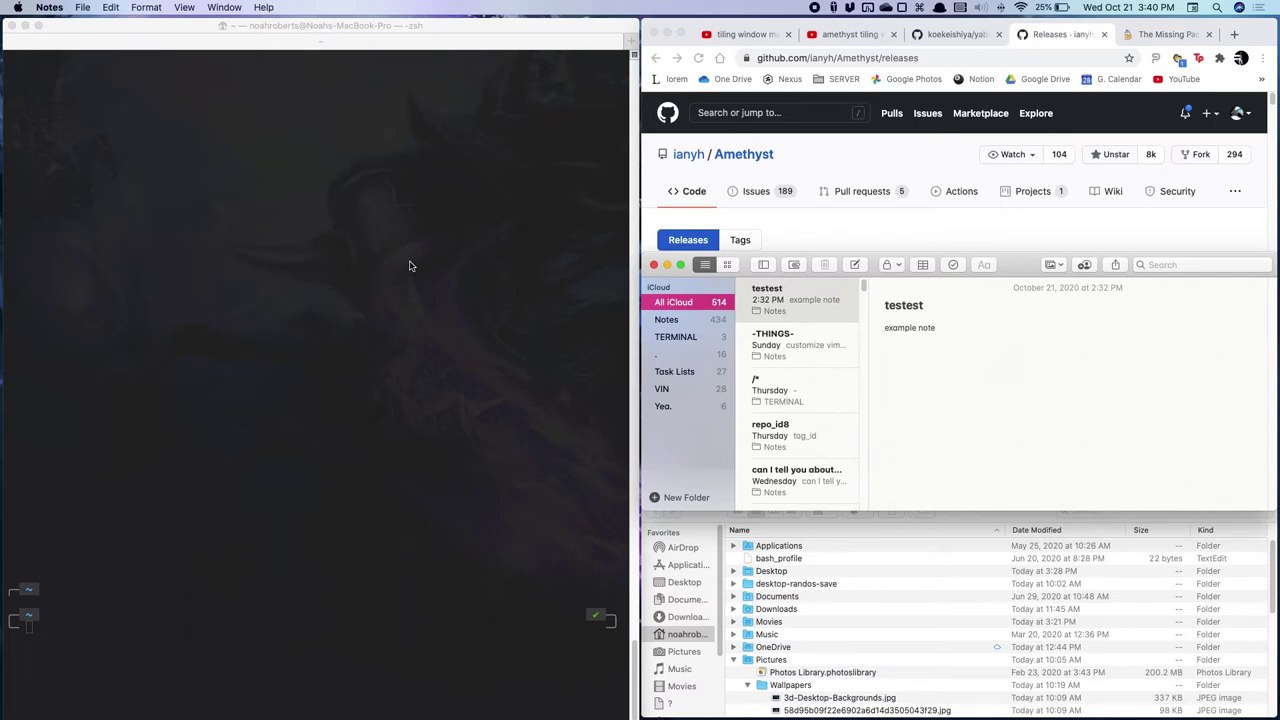
- Cycle through all the enabled tiling layouts with Notes focused until the Tall layout returns
key("alt+shift+space")
key("alt+shift+space")
key("alt+shift+space")
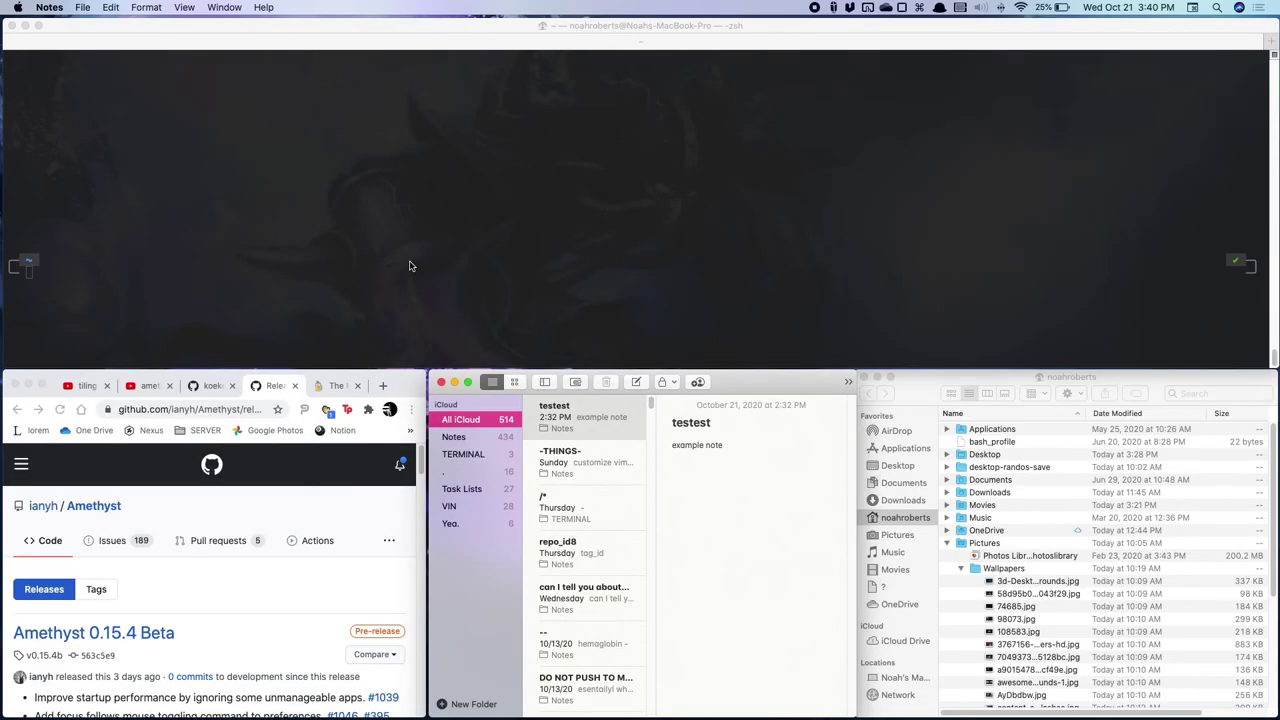
key("alt+shift+space")
key("alt+shift+space")
key("alt+shift+space")
key("alt+shift+space")
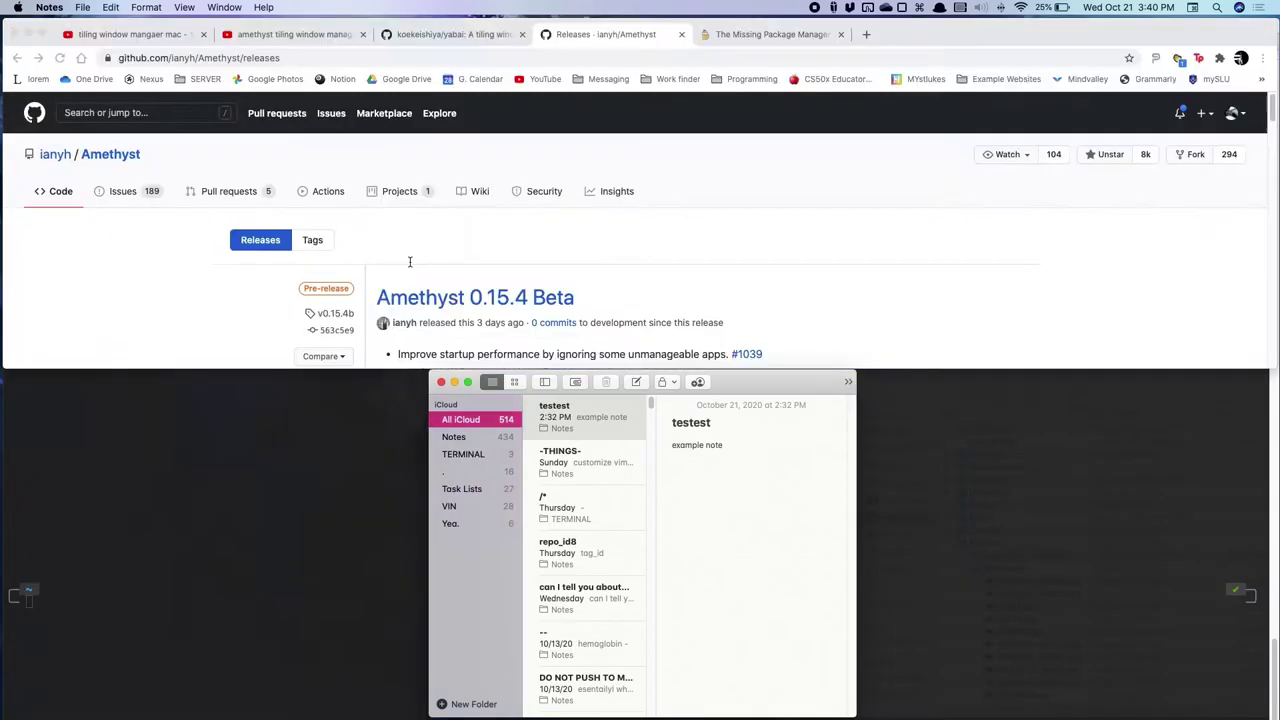
key("alt+shift+space")
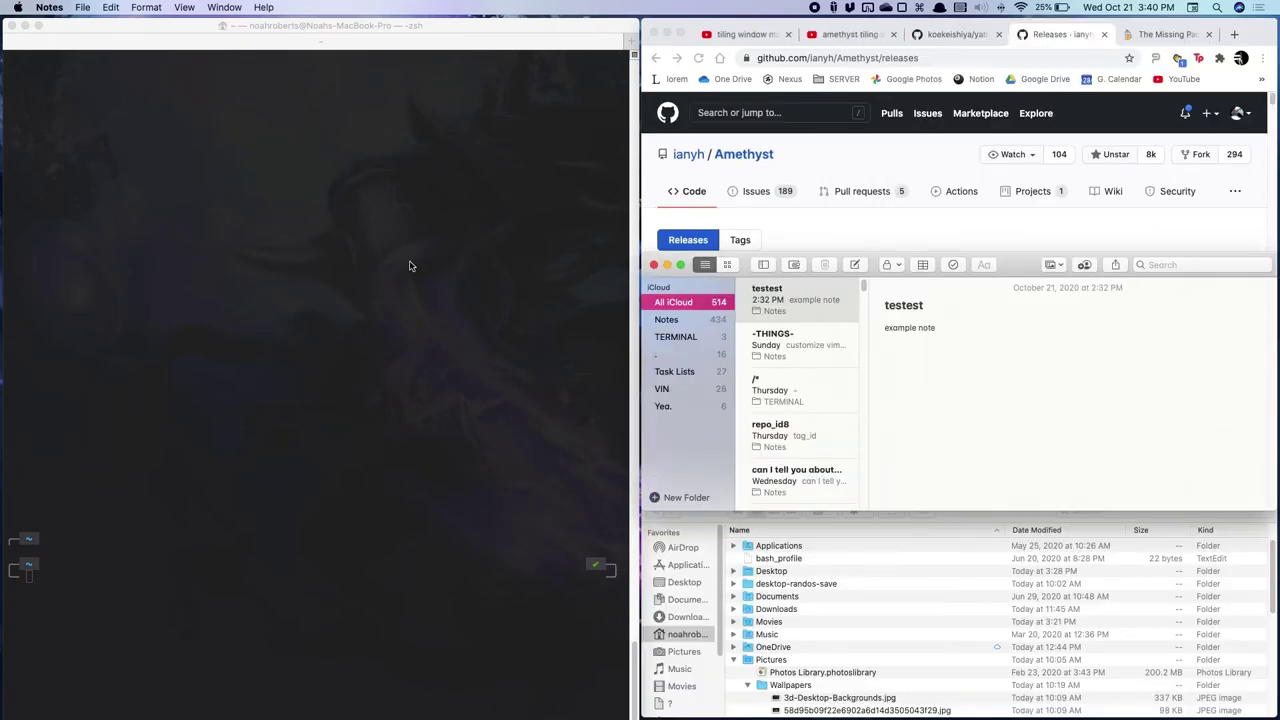
key("alt+shift+space")
key("alt+shift+space")
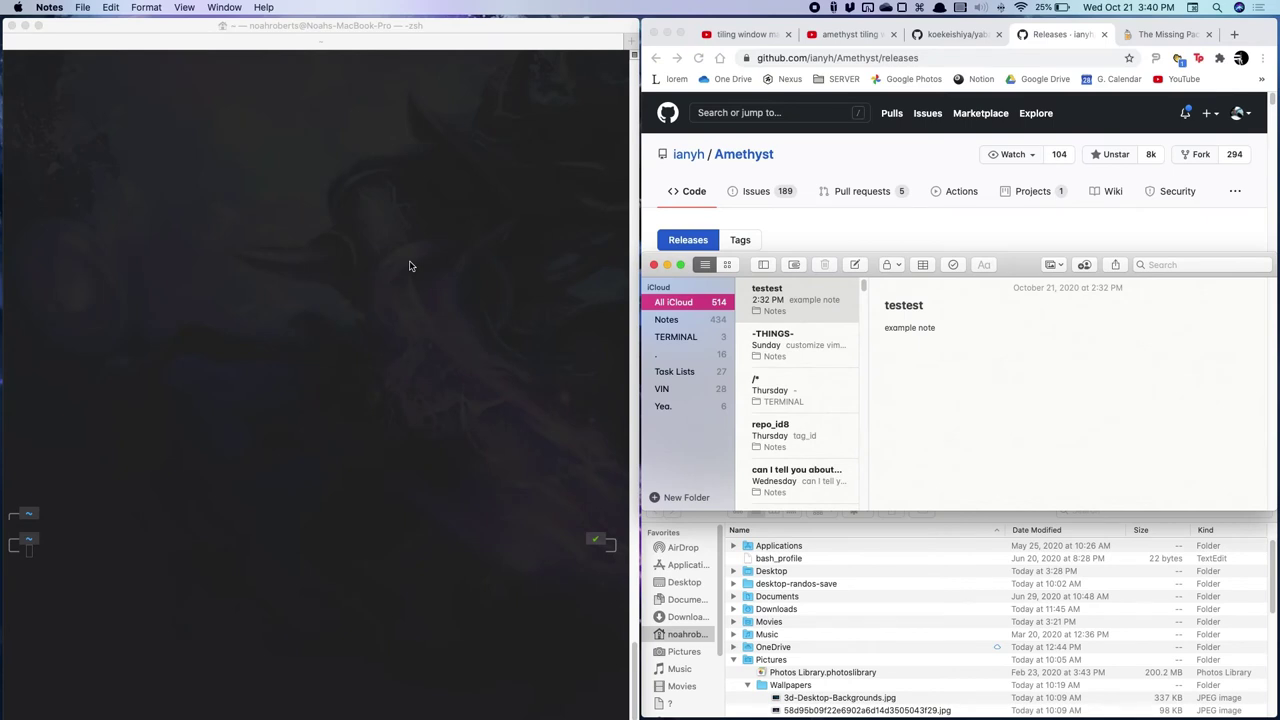
- Float the Notes window free of the tiled layout, and relaunch Amethyst to tile all windows again
key("alt+shift+t")
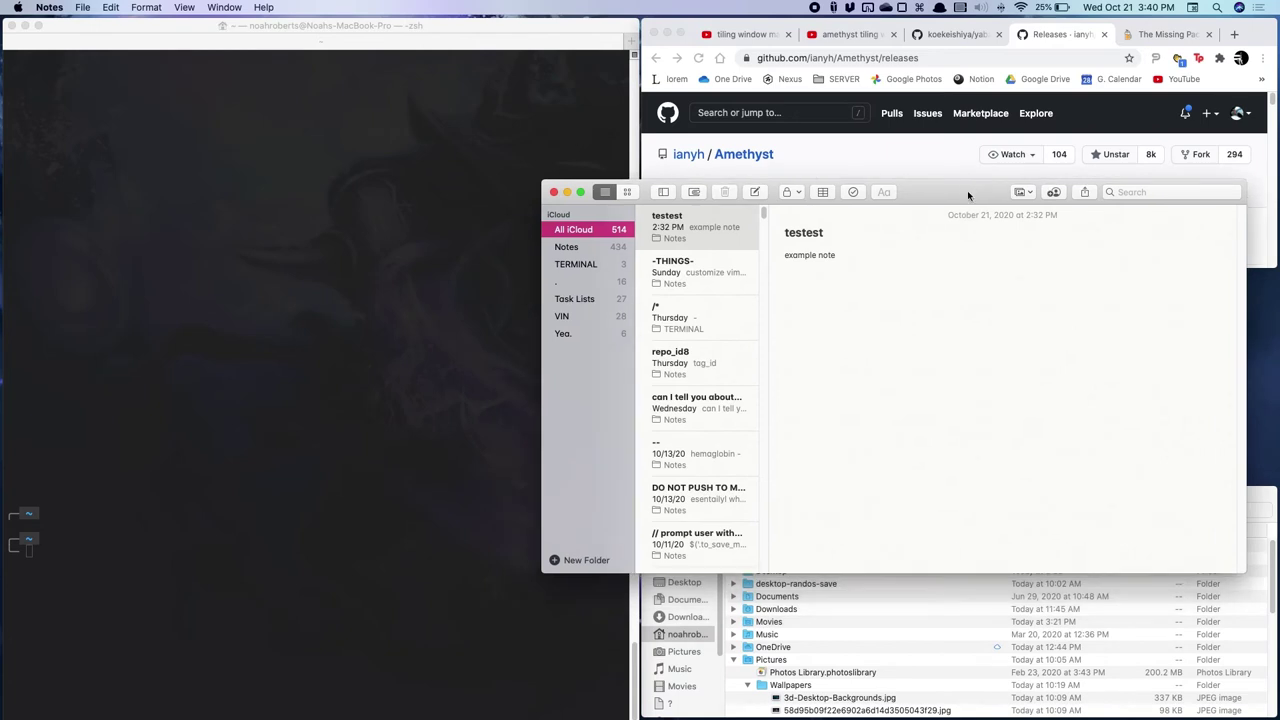
left_click(903, 362)
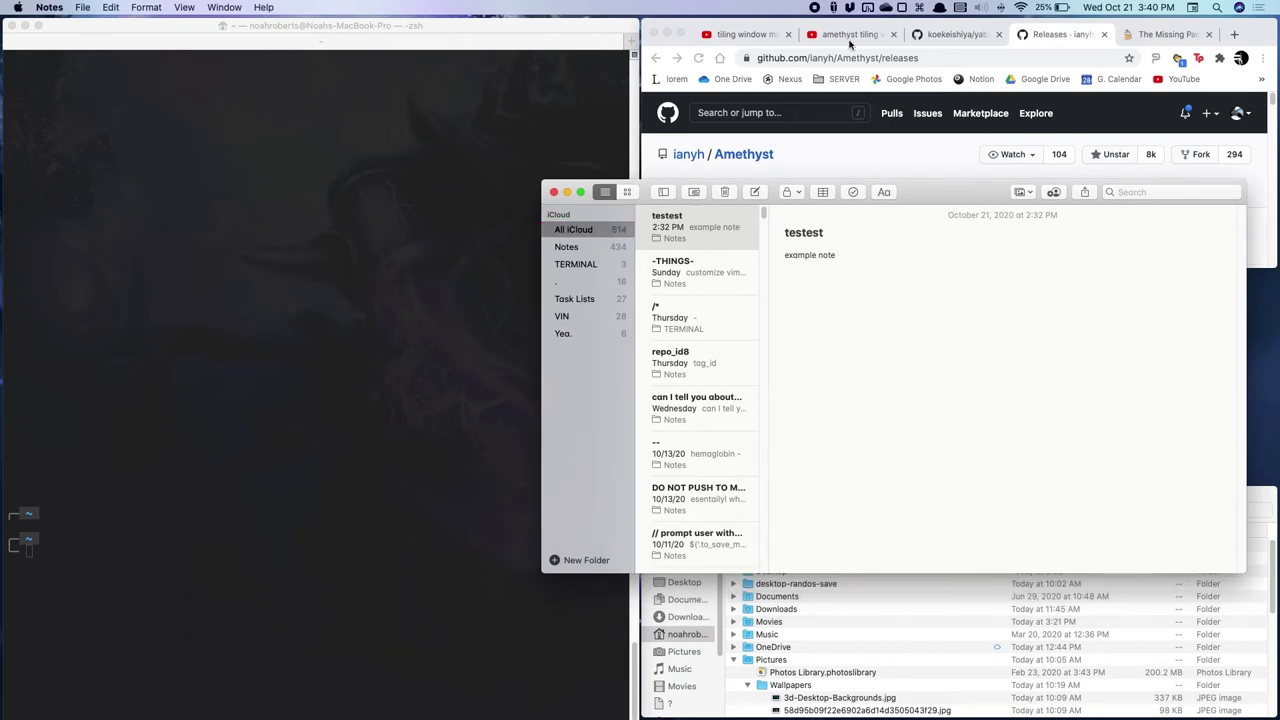
left_click(834, 8)
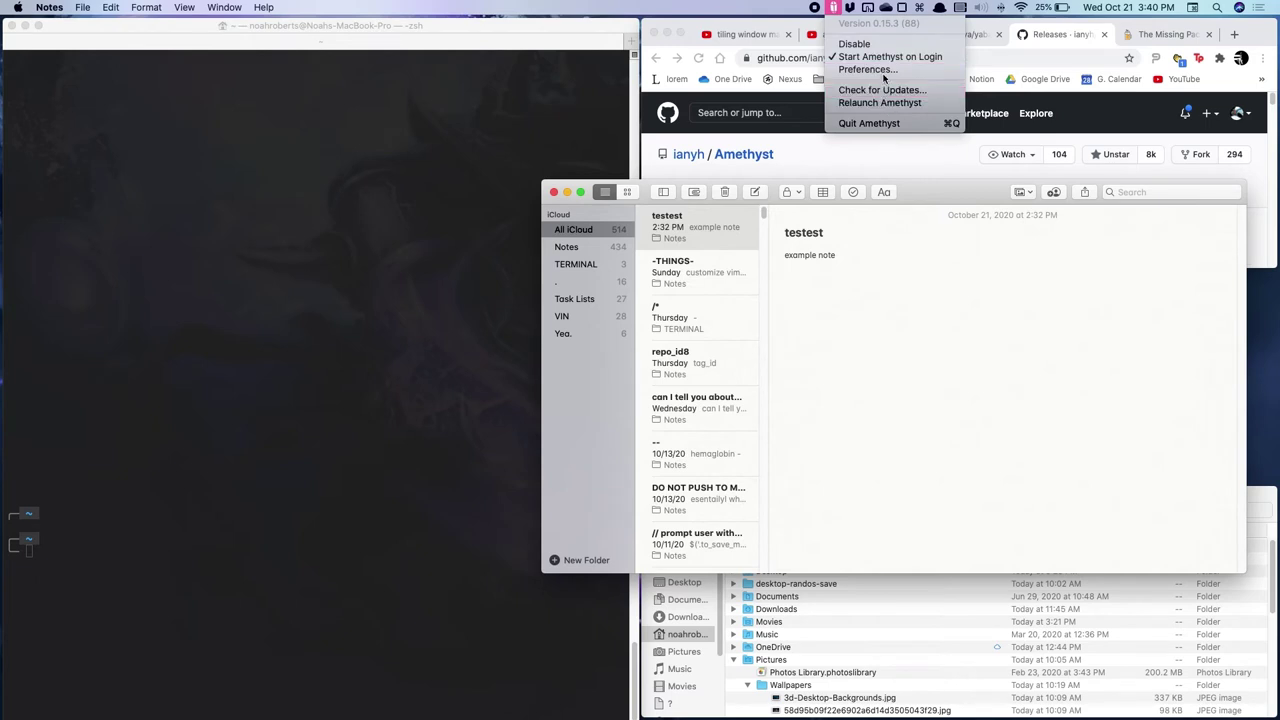
left_click(970, 424)
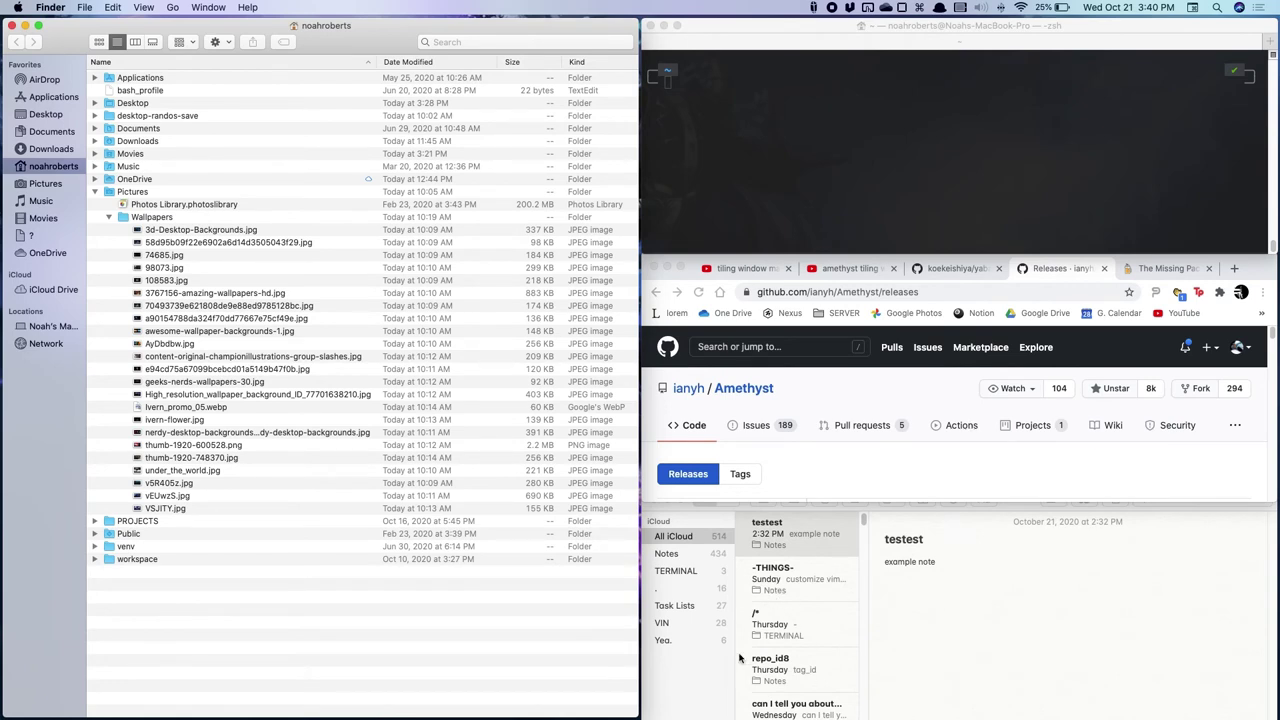
- Review the full list of window management shortcuts in Amethyst's preferences and close the preferences window
left_click(815, 8)
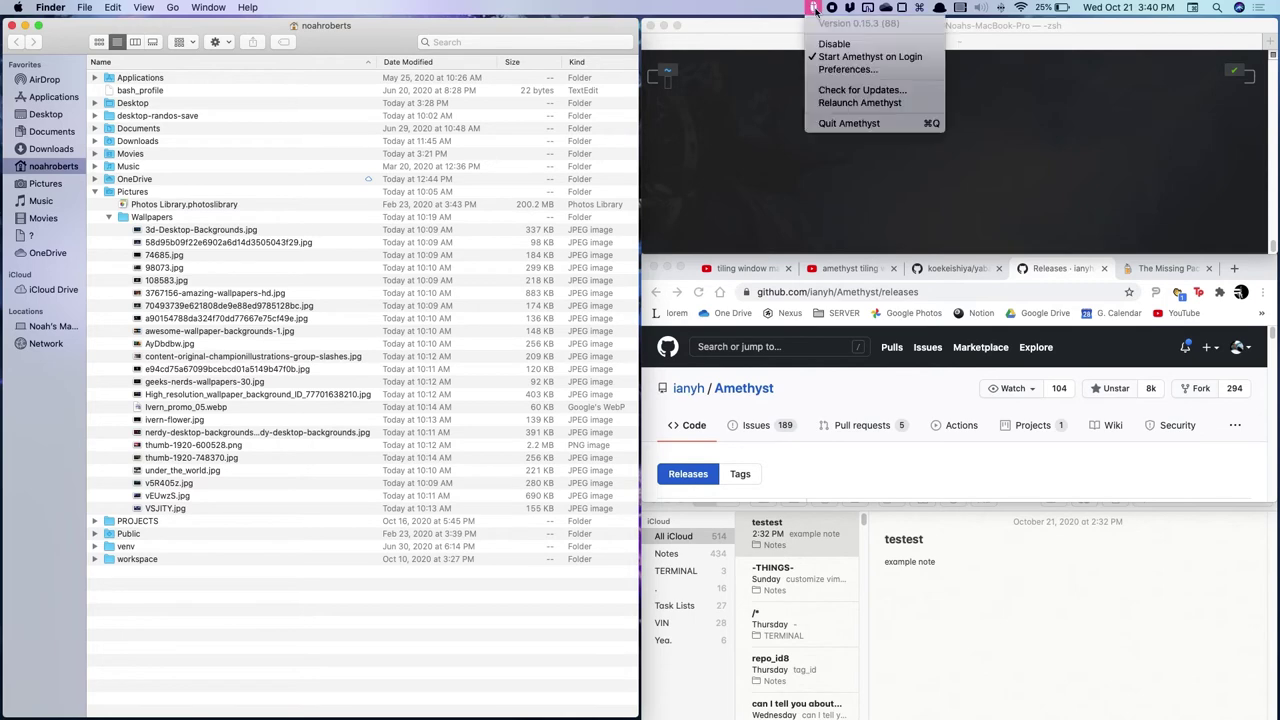
left_click(841, 70)
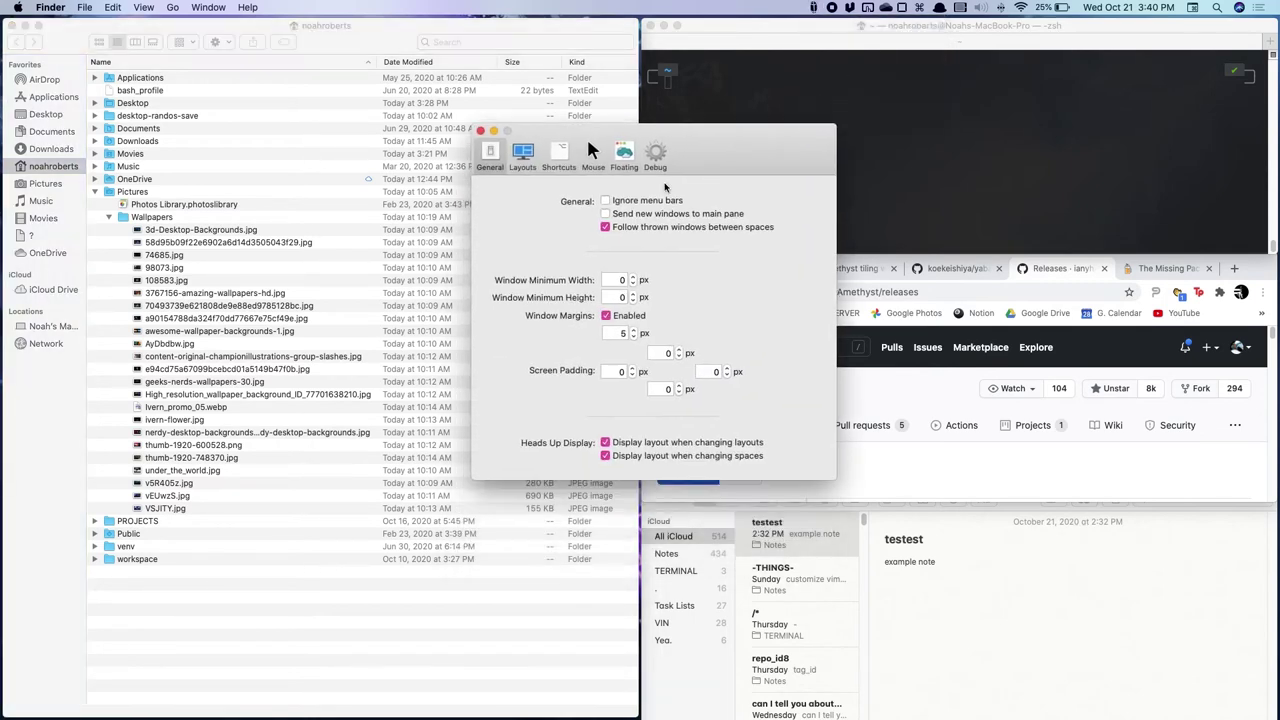
left_click(555, 155)
scroll(645, 366, "down", 10)
scroll(638, 384, "up", 10)
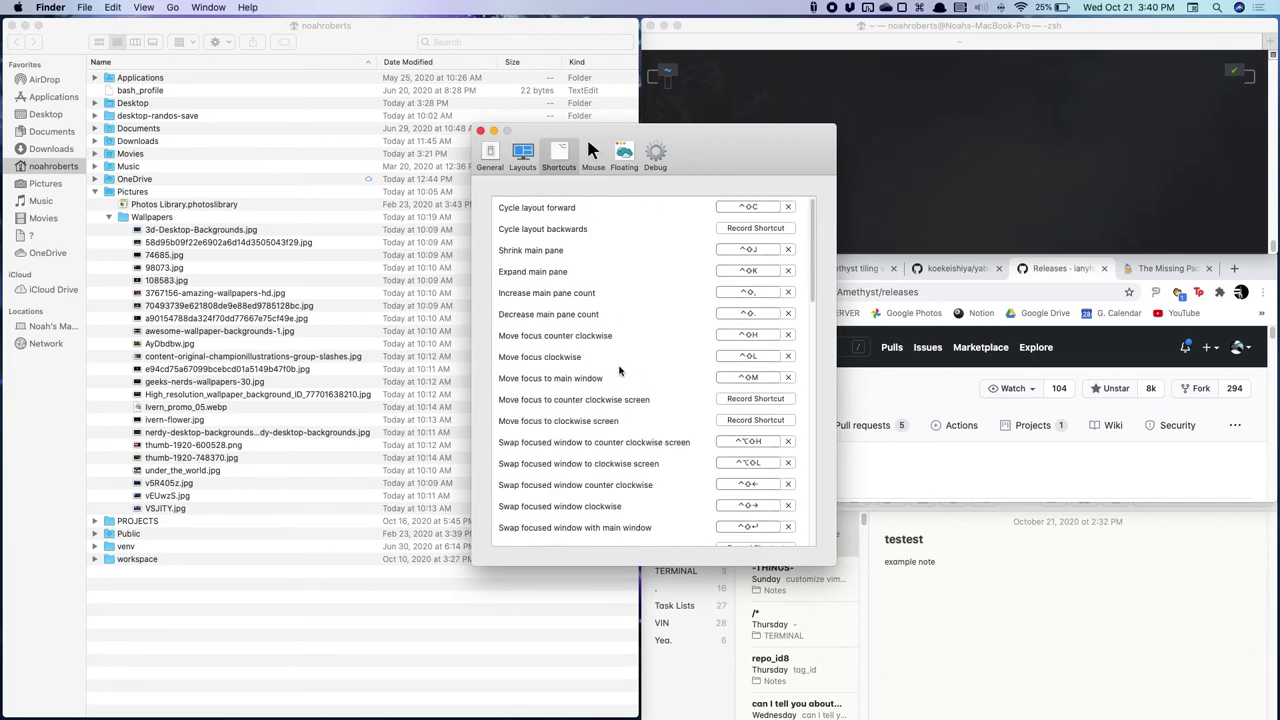
scroll(526, 427, "down", 10)
scroll(588, 415, "up", 10)
key("super+w")
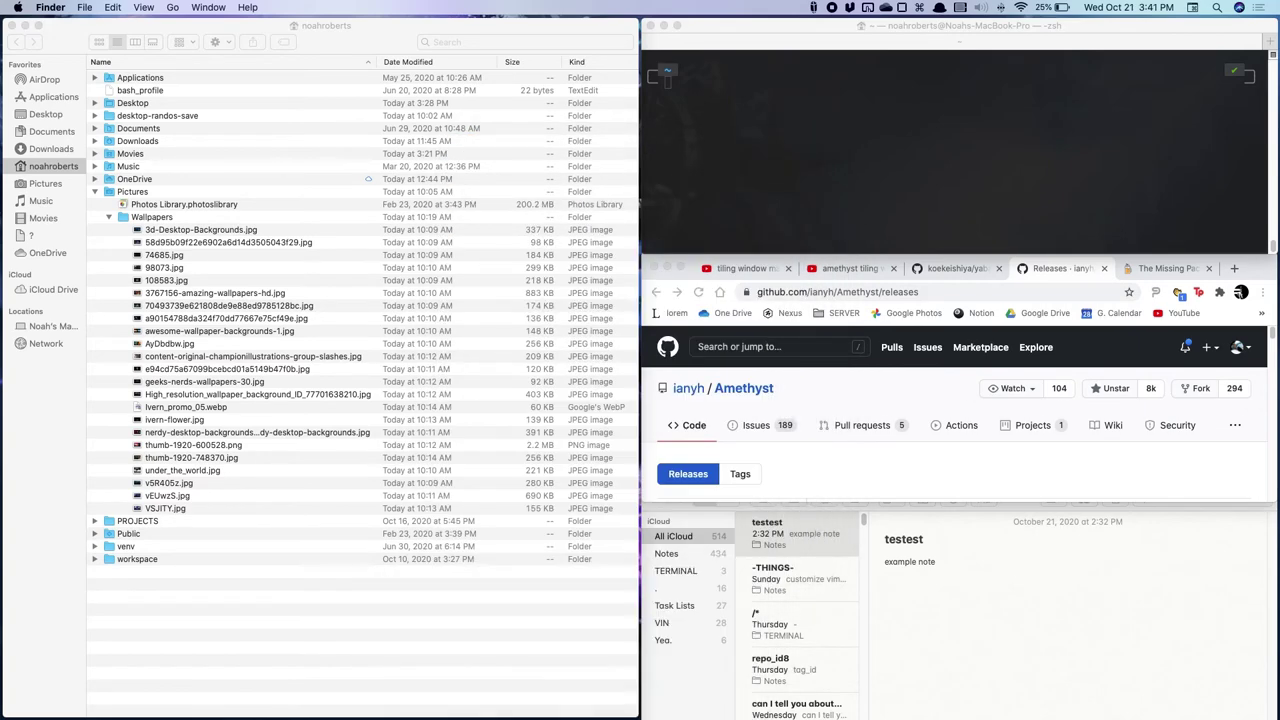
- Quit Notes and close the Finder window, leaving only Terminal and Chrome tiled
left_click(972, 585)
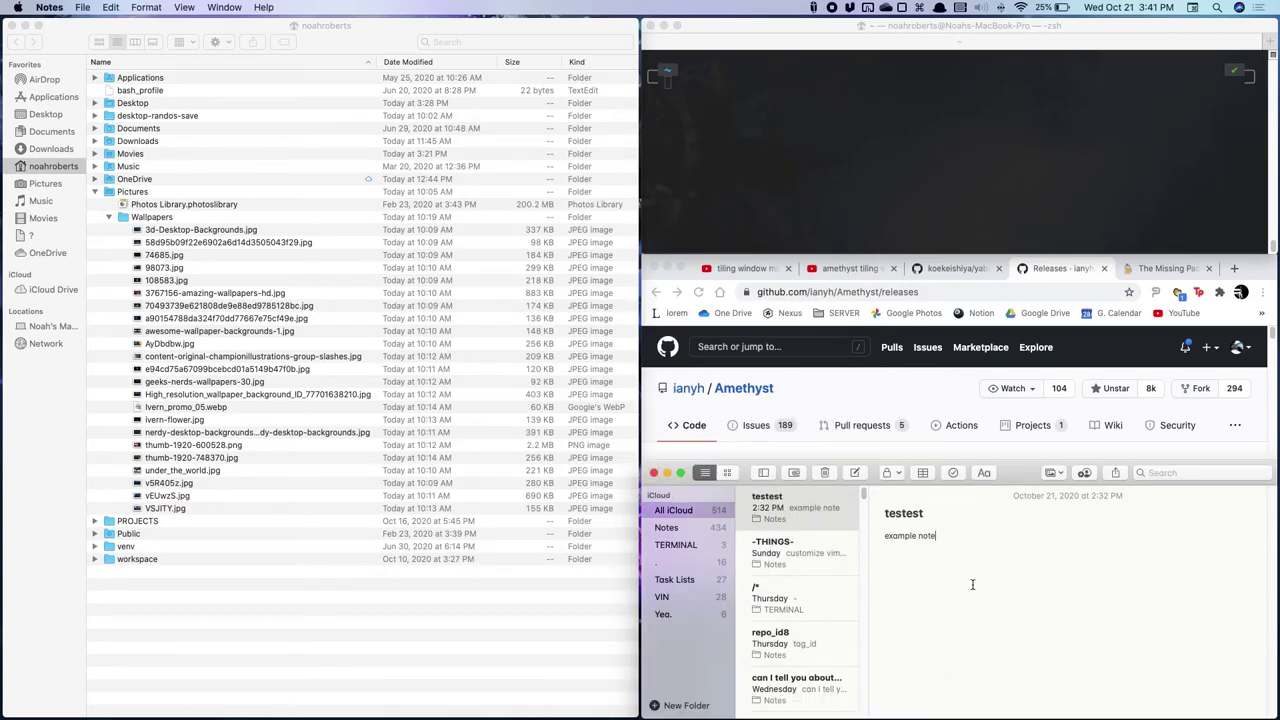
key("super+q")
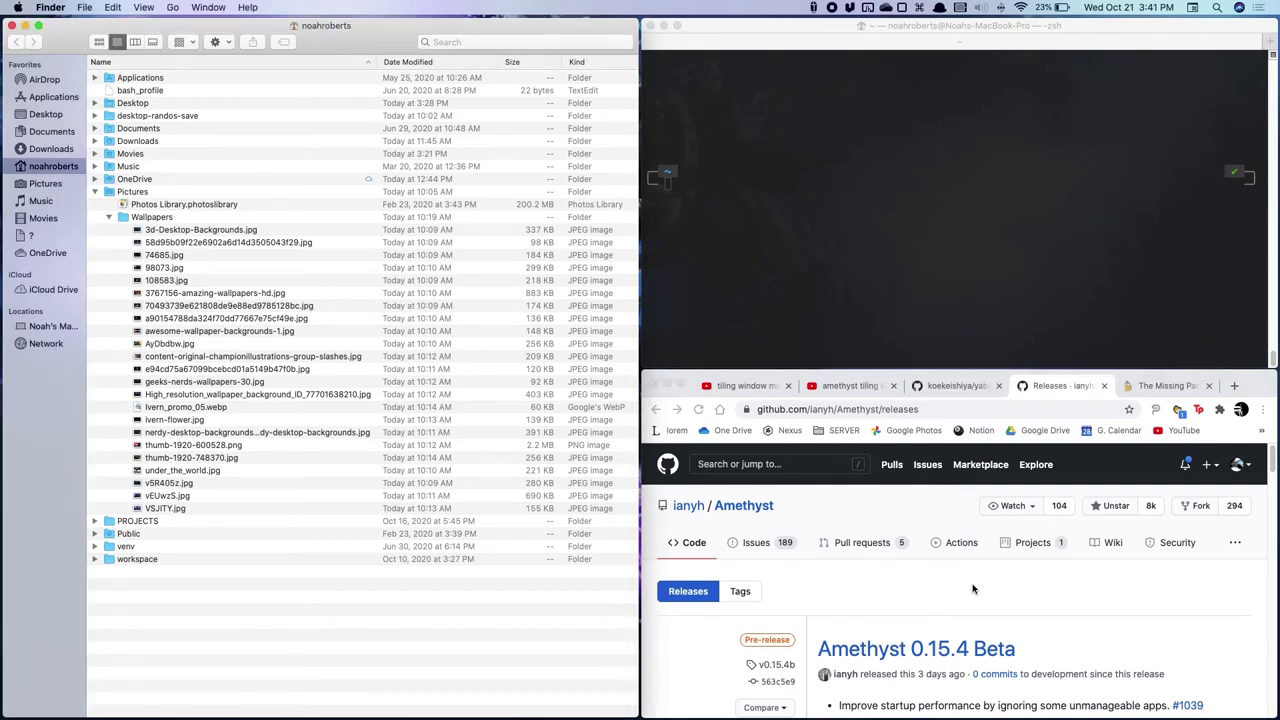
key("super+w")
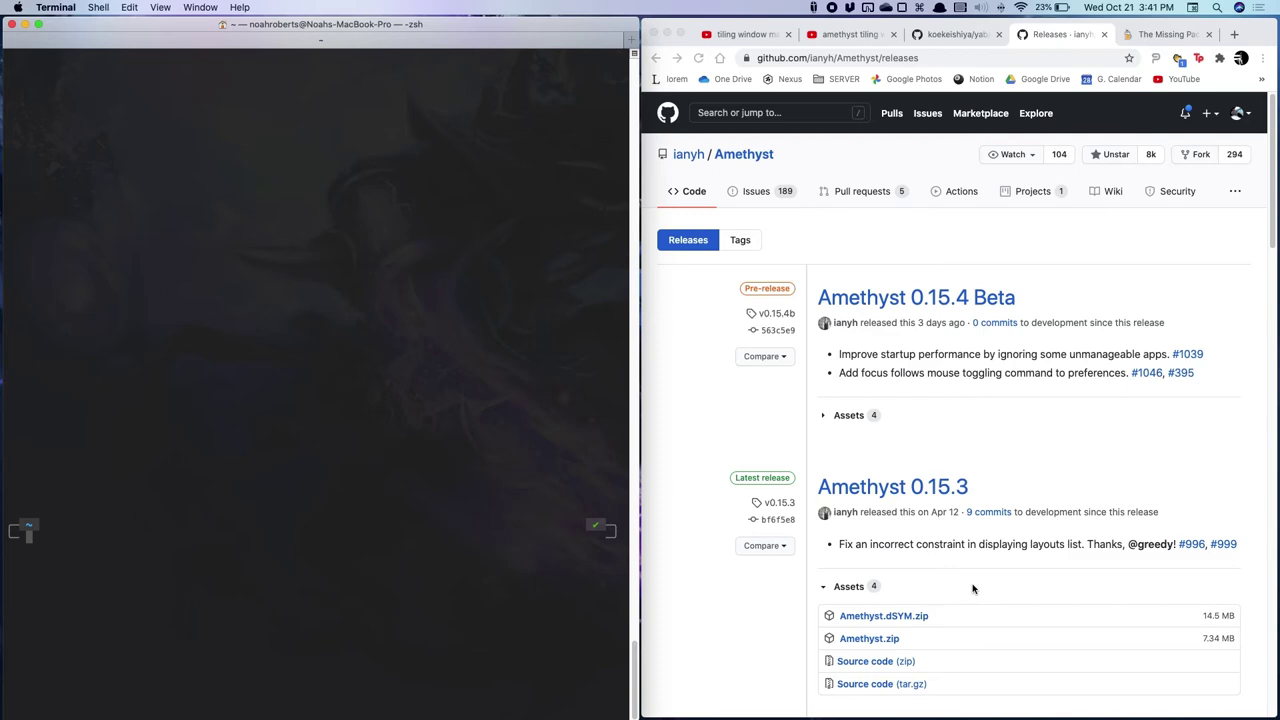
- Launch Spotify so that it joins the tiled windows
key("super+space")
type("spo")
key("Return")
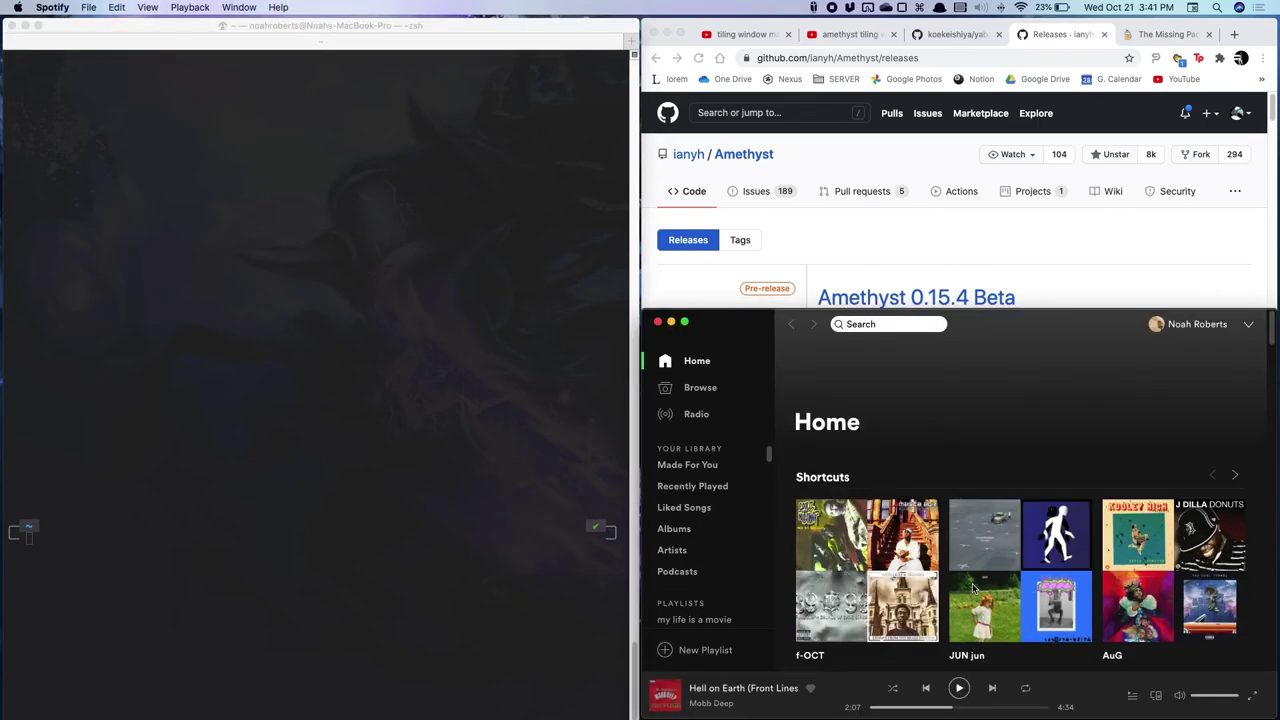
- Launch Discord and decline switching to the newly detected audio input device
key("super+space")
type("disc")
key("Return")
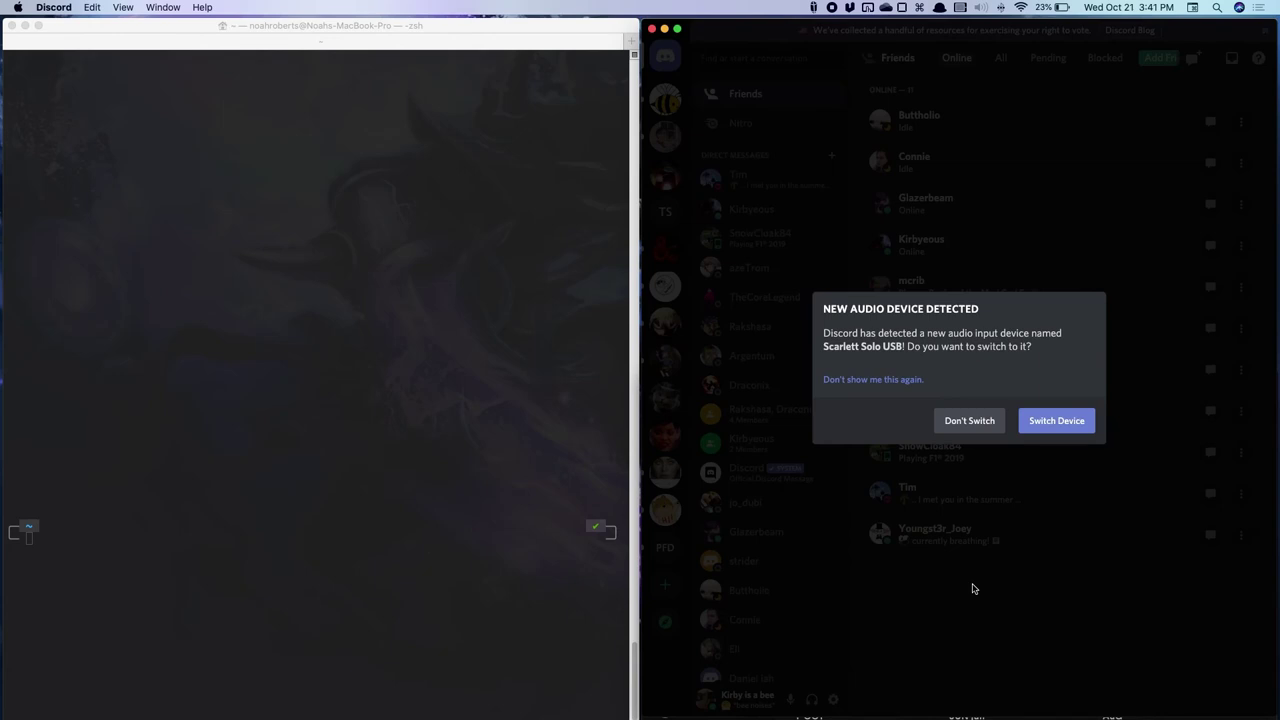
left_click(962, 421)
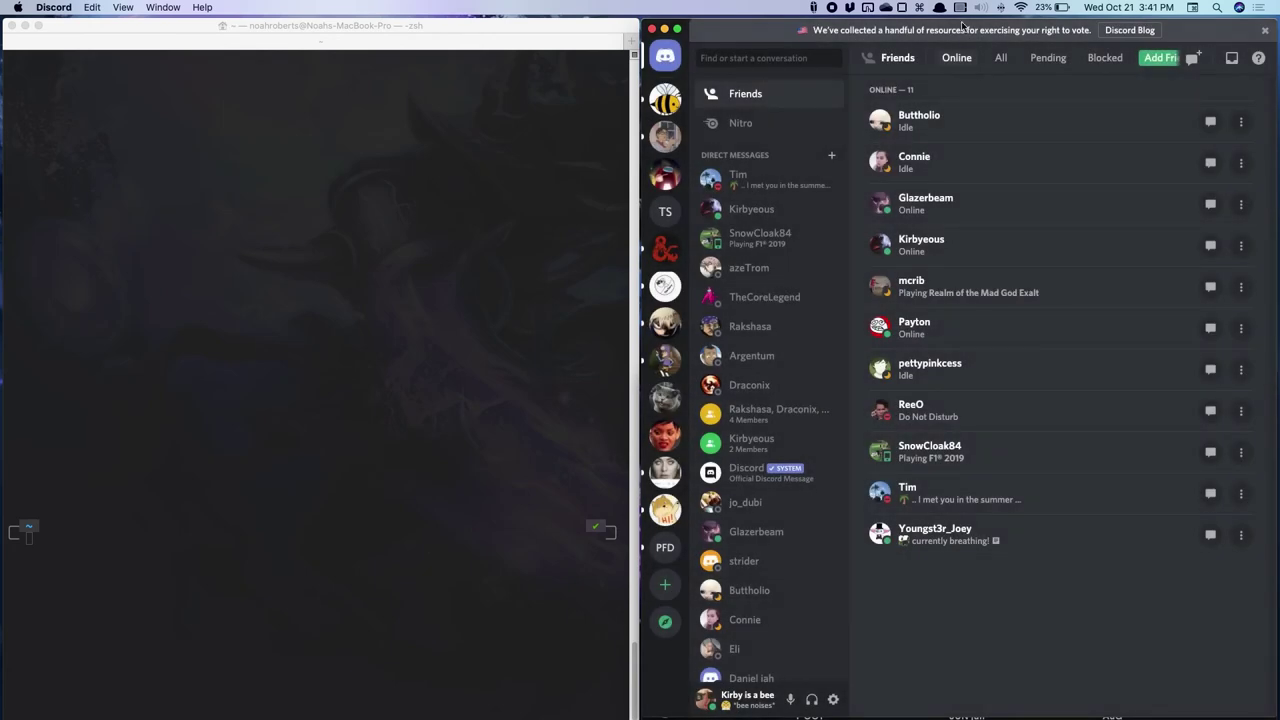
- Nudge the Discord window away from its corner and shrink it to about half the screen's height
mouse_move(771, 36)
left_mouse_down()
mouse_move(1040, 497)
mouse_move(682, 36)
mouse_move(766, 35)
left_mouse_up()
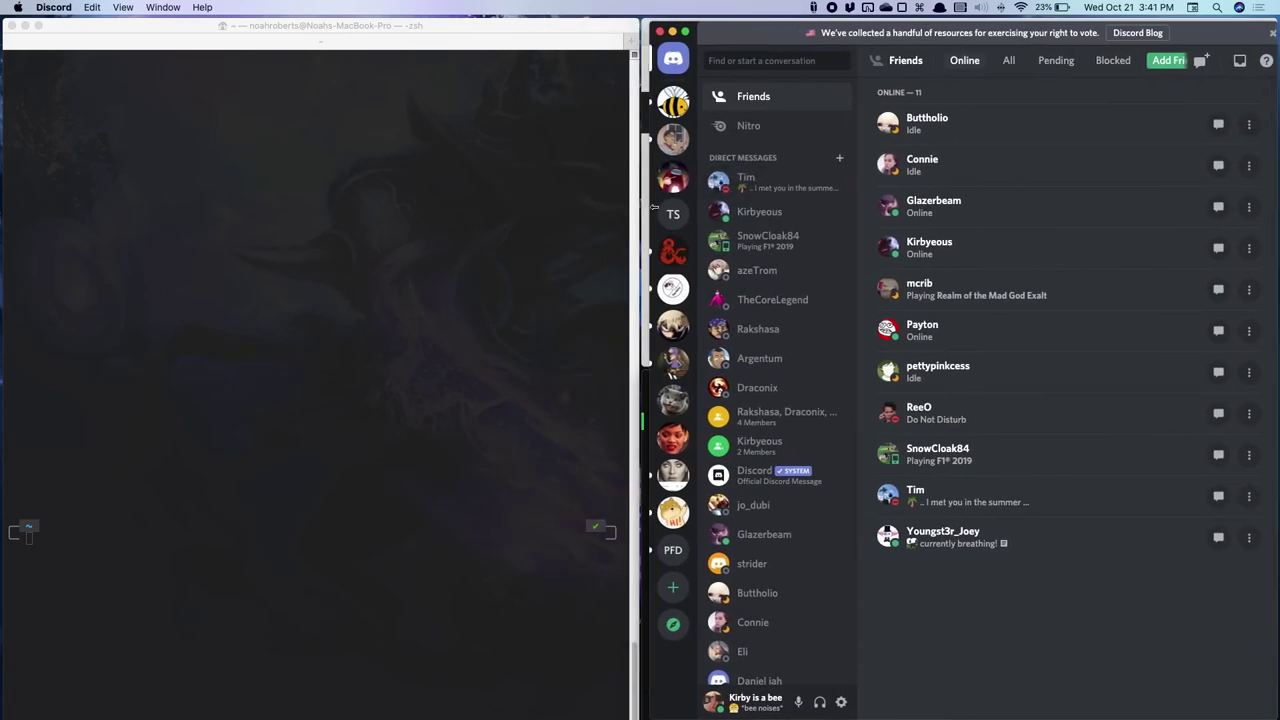
left_click_drag(645, 210, 645, 240)
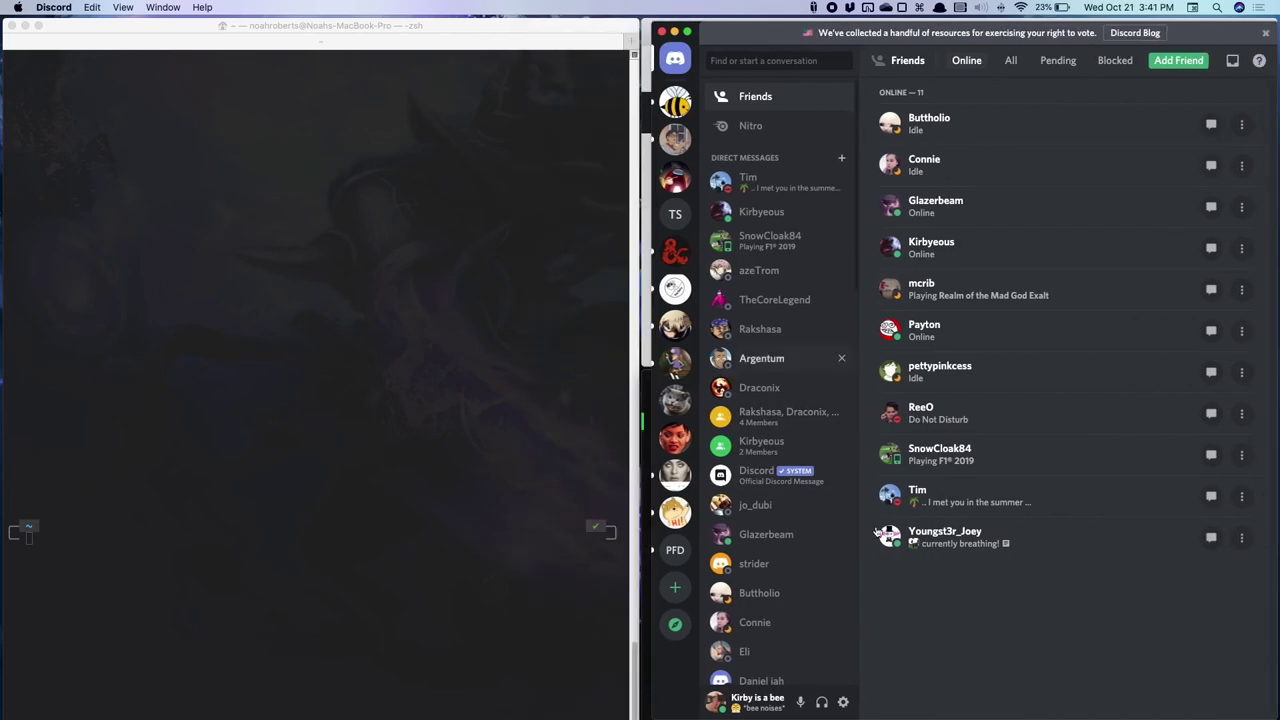
left_click(938, 712)
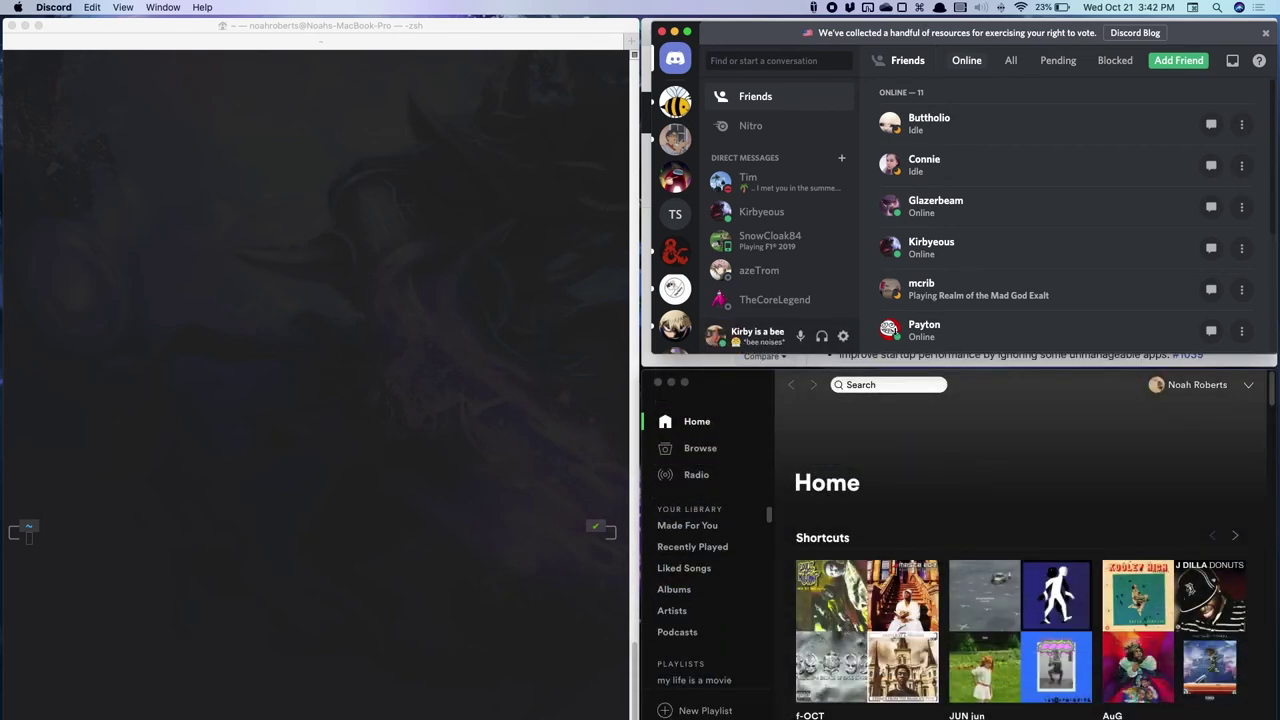
left_click_drag(897, 352, 863, 452)
- Move the Discord window over Terminal and back toward the middle, and enlarge it to cover most of the screen
left_click_drag(1215, 33, 563, 152)
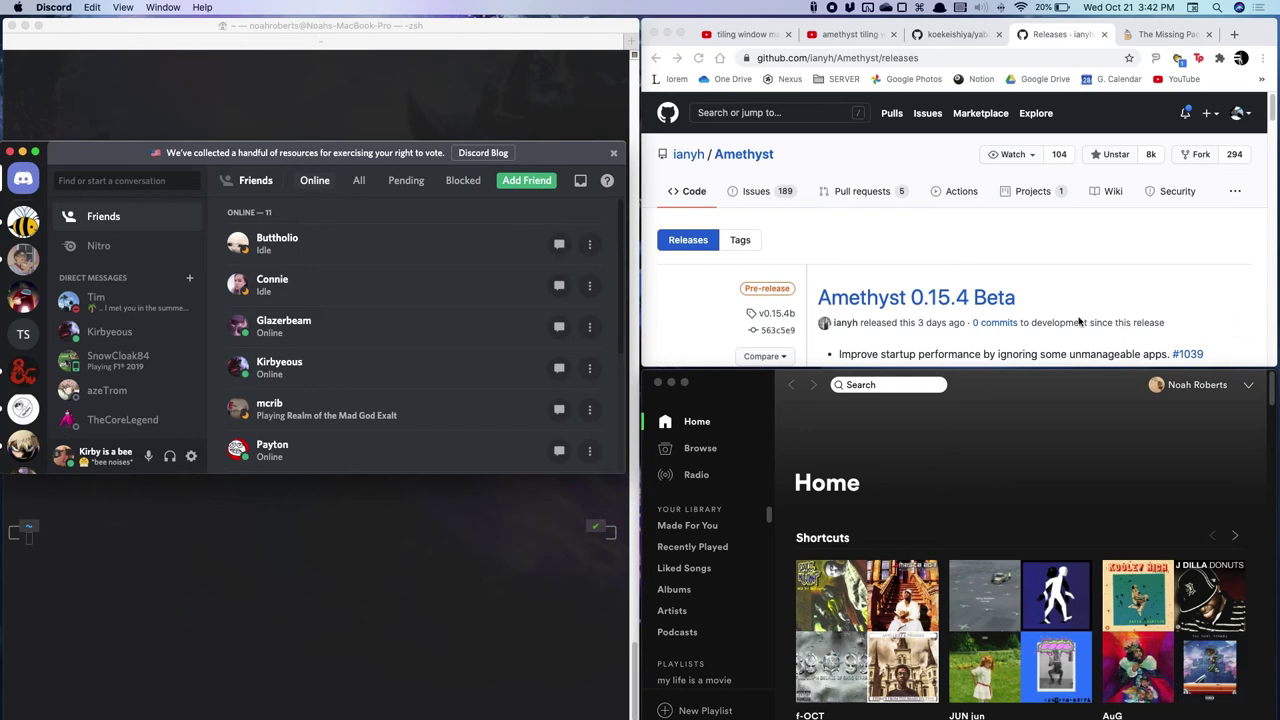
left_click_drag(508, 163, 1115, 141)
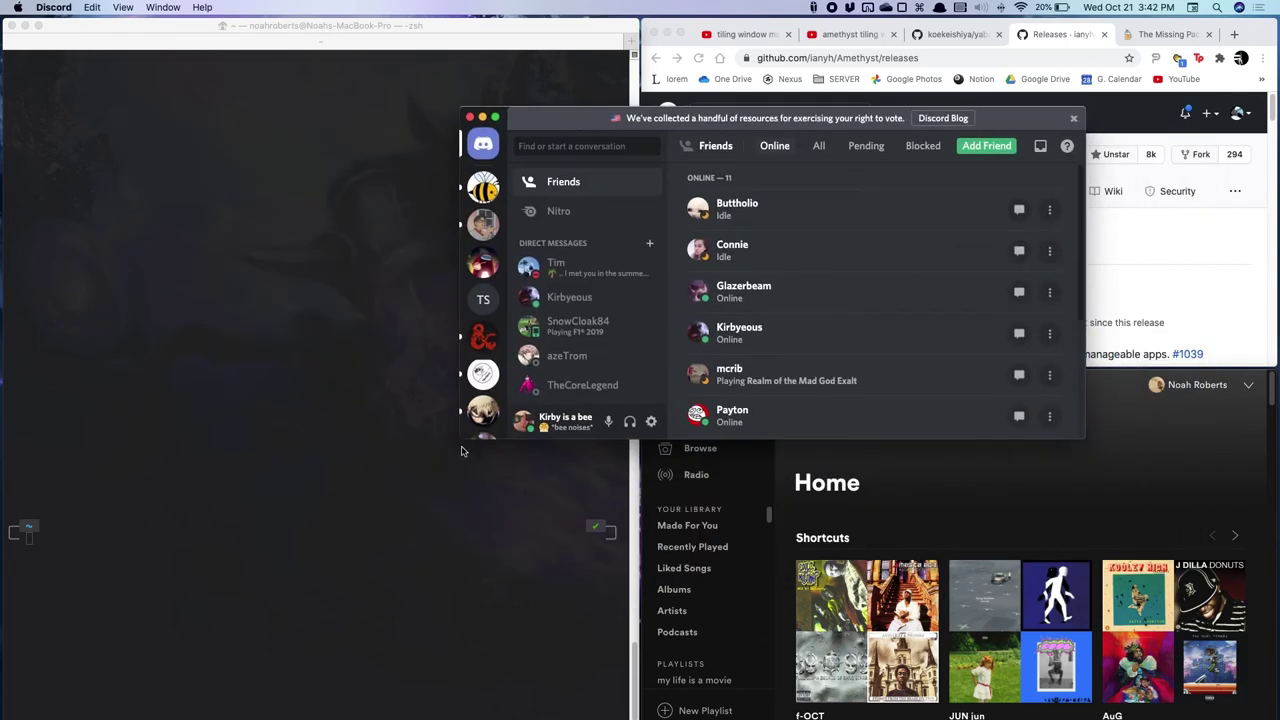
left_click_drag(459, 438, 234, 705)
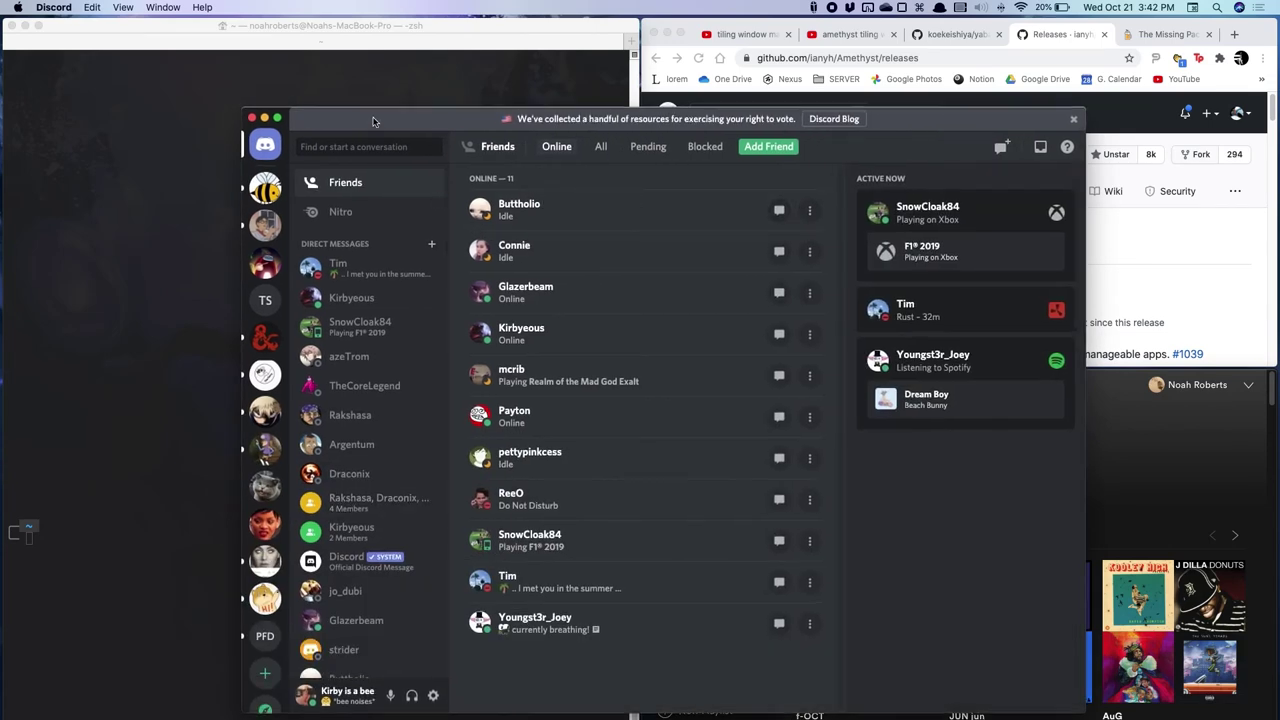
left_click_drag(371, 121, 417, 108)
- Minimize the Discord and Spotify windows so that only Terminal and Chrome stay tiled
key("super+m")
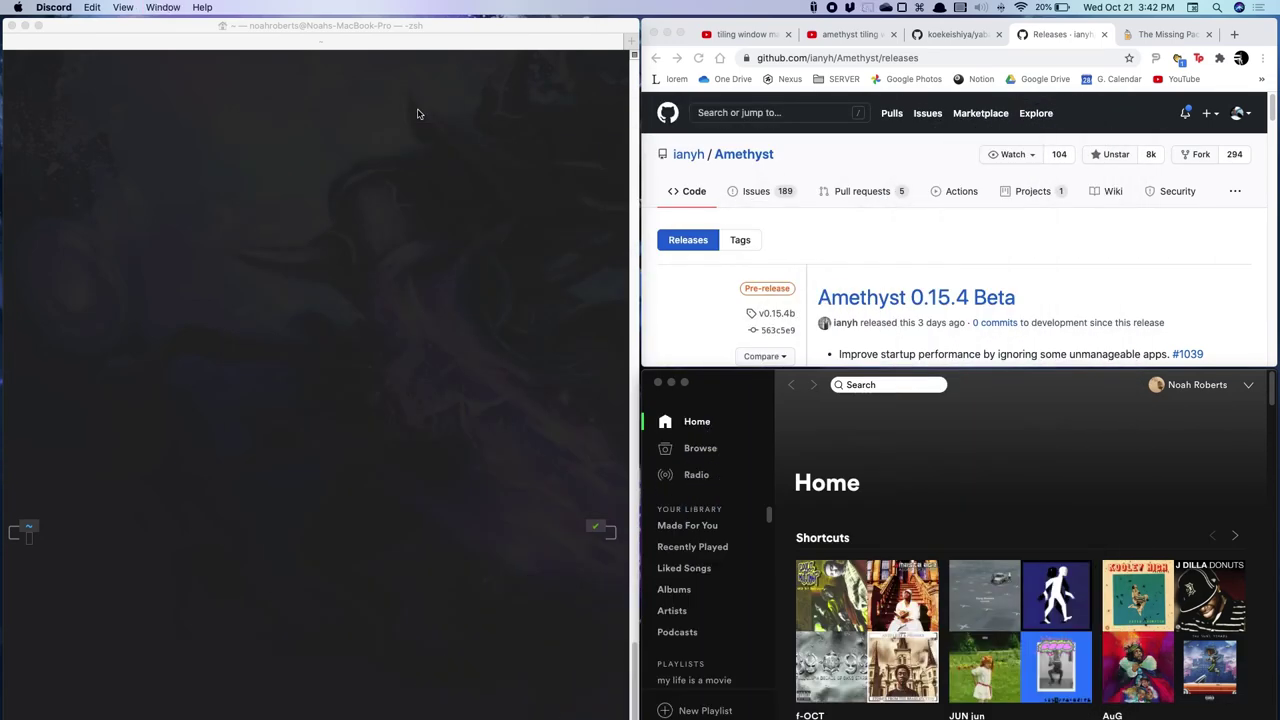
key("alt+shift+j")
key("alt+shift+j")
key("super+m")
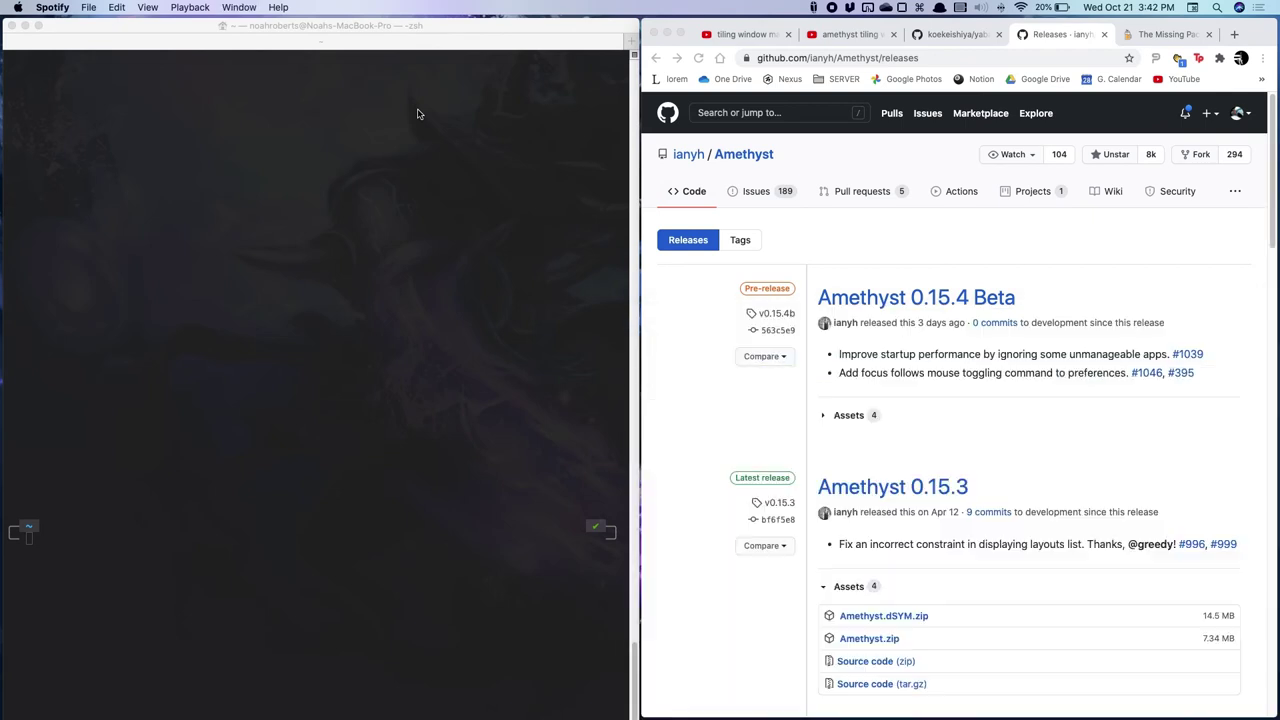
- Move the focus to Chrome and switch to the "Amethyst-" outline page in the notes app
key("alt+shift+j")
key("alt+shift+j")
key("alt+shift+j")
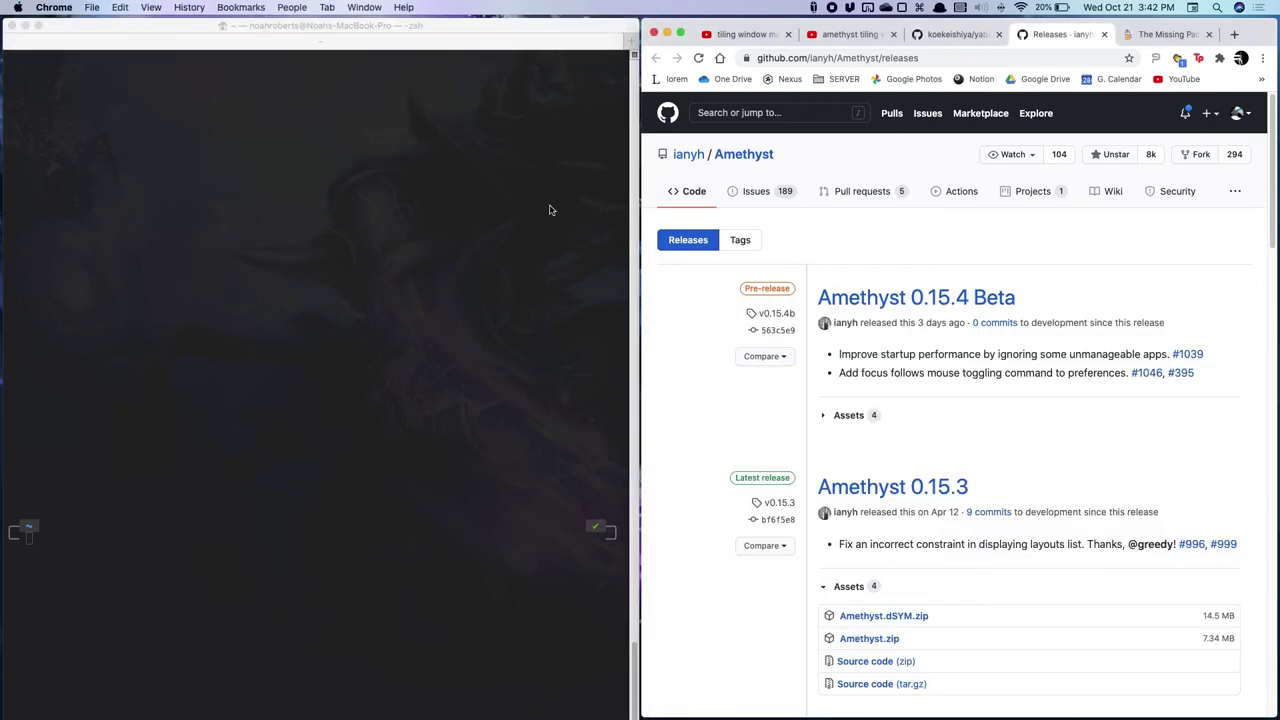
key("super+Tab")
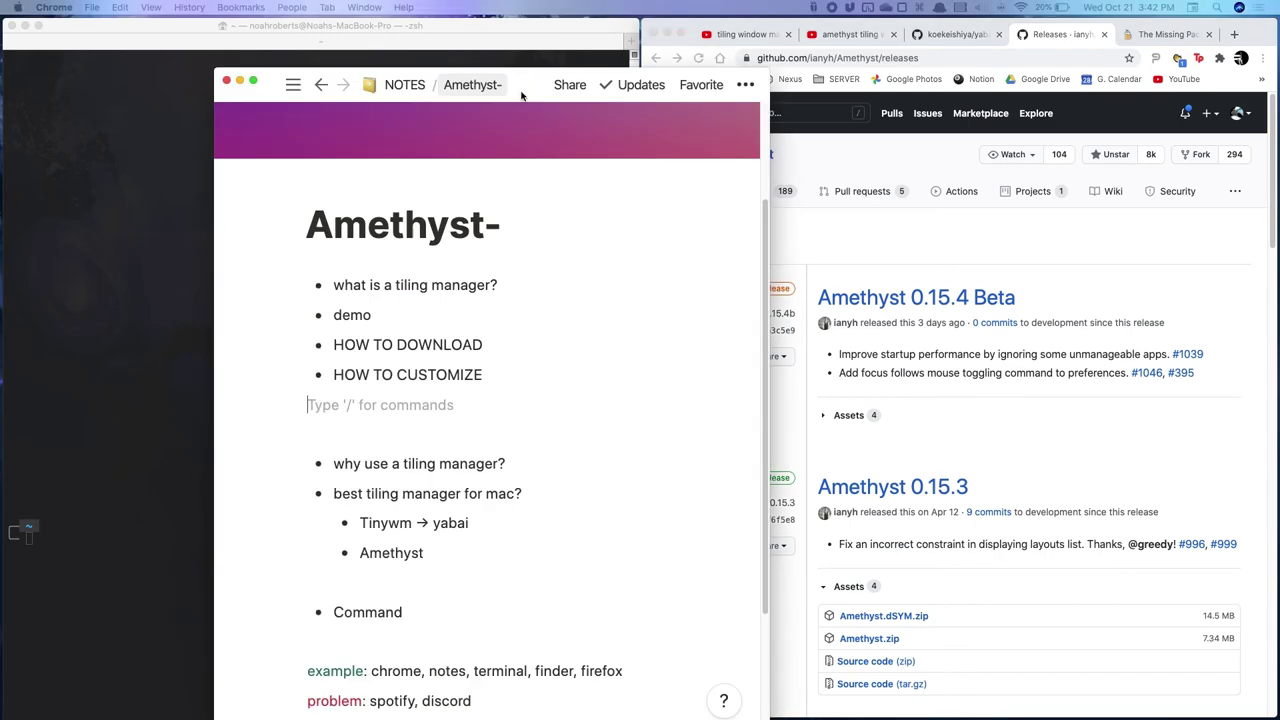
- Float the "Amethyst-" notes window across the boundary between Terminal and Chrome and minimize it
key("alt+shift+t")
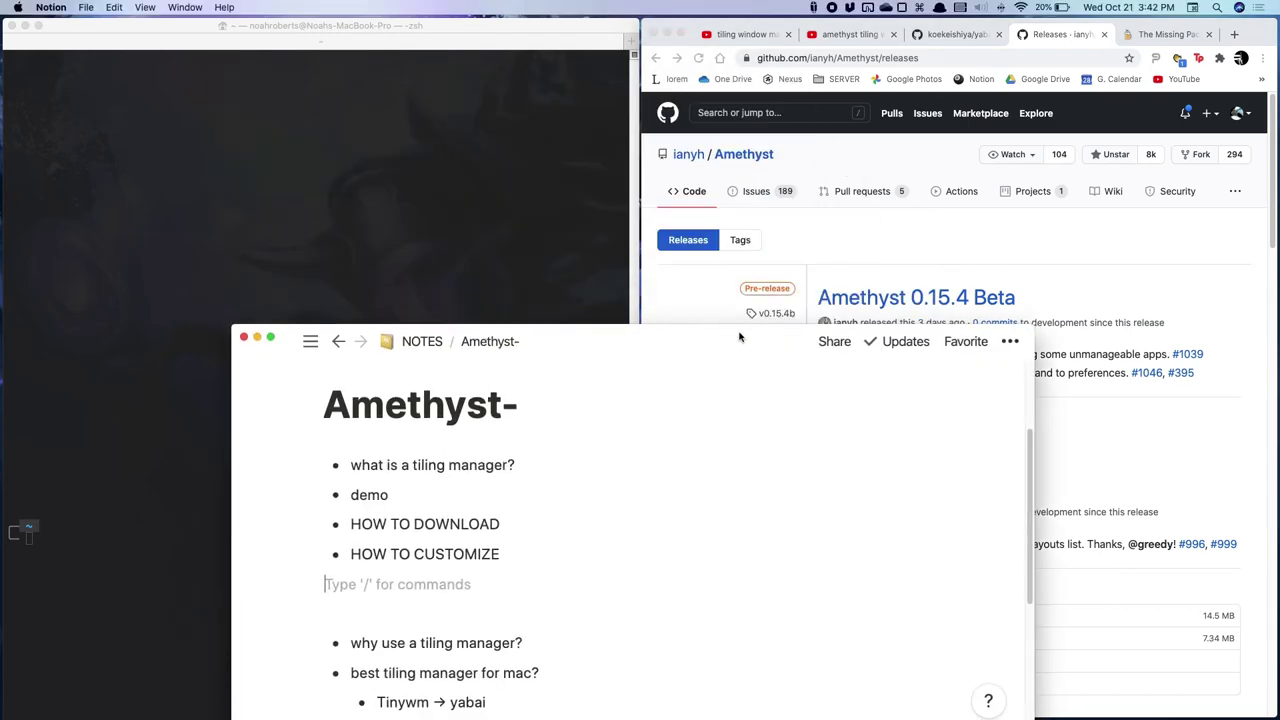
left_click_drag(973, 297, 1080, 97)
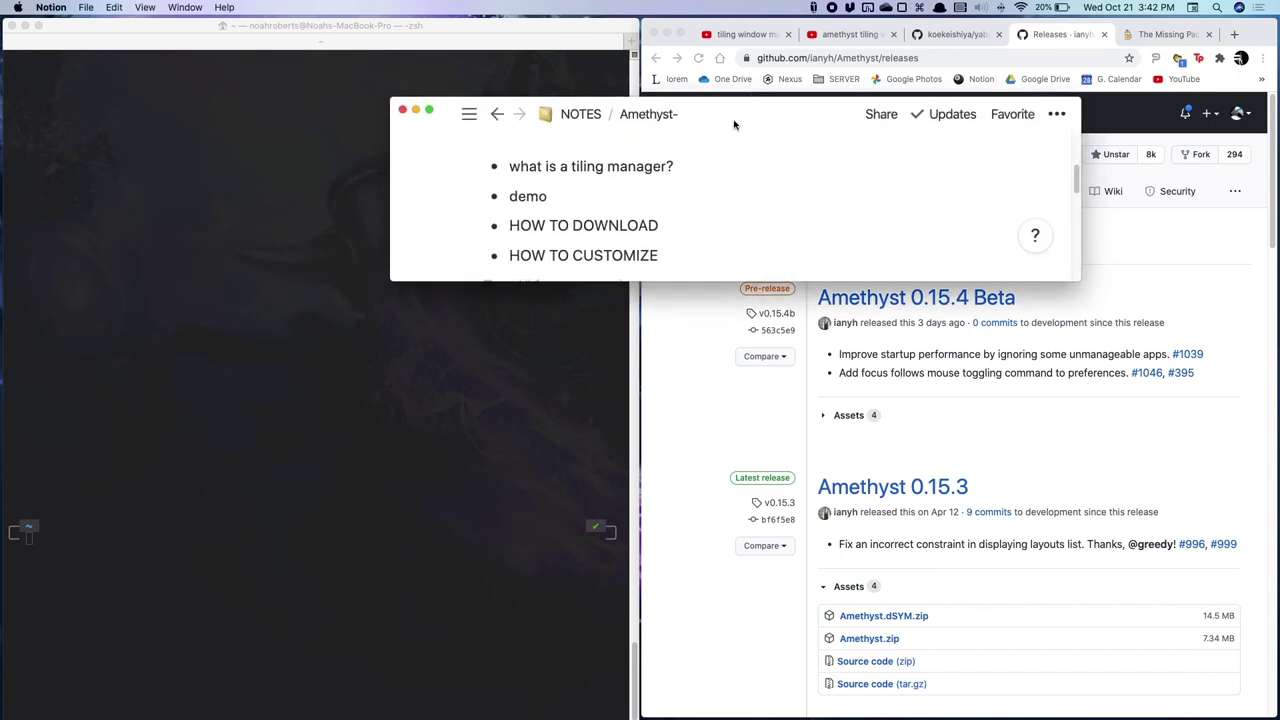
key("super+m")
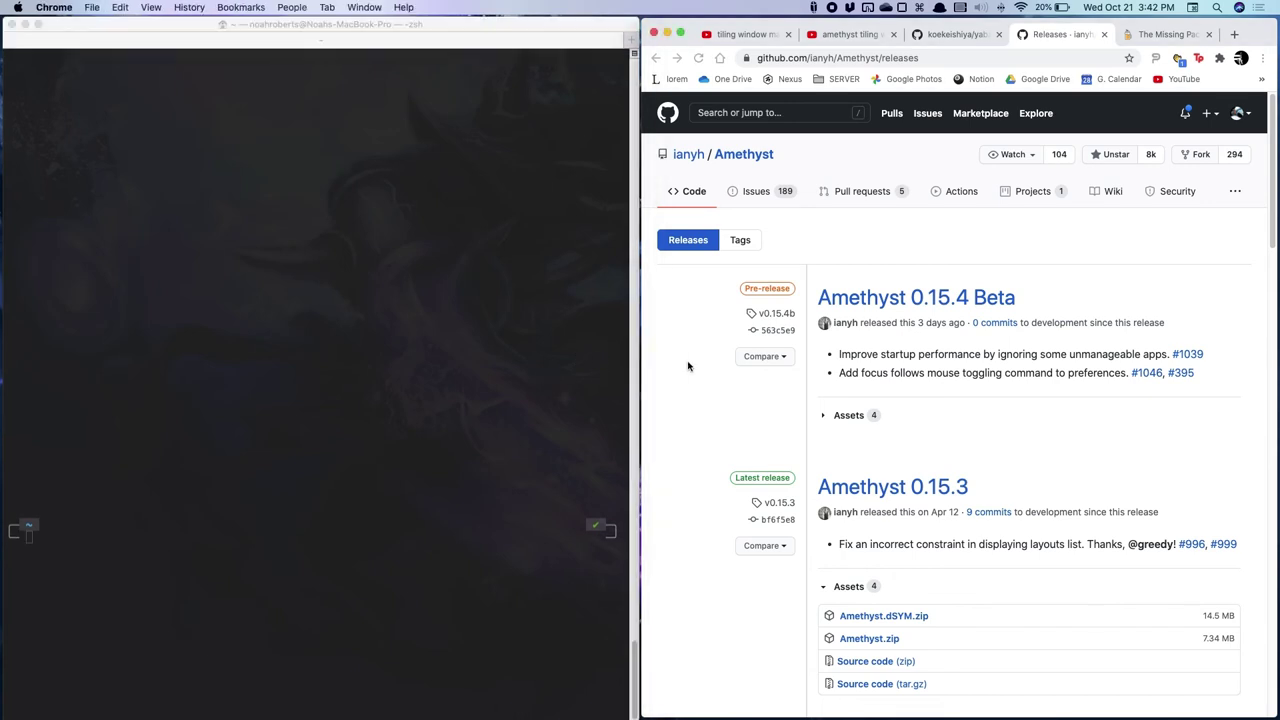
- Compare the yabai repository page with the Amethyst releases page and return to the yabai page
mouse_move(565, 377)
mouse_move(694, 371)
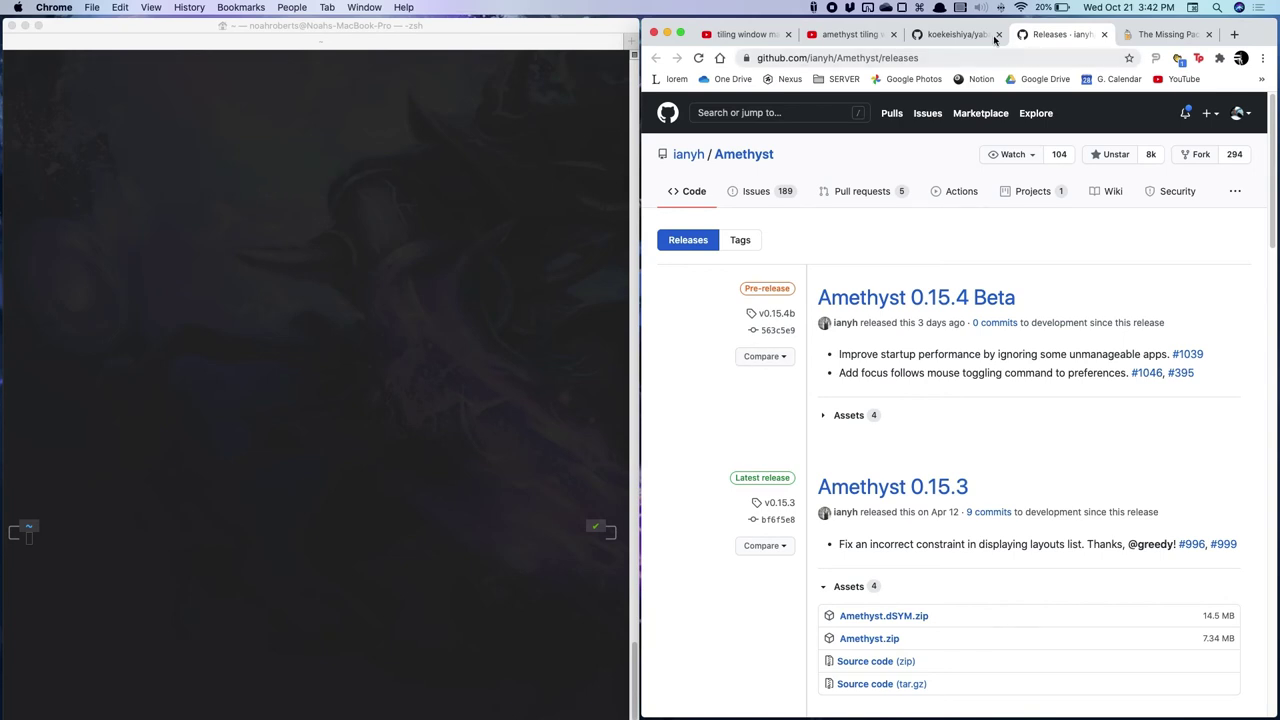
left_click(958, 35)
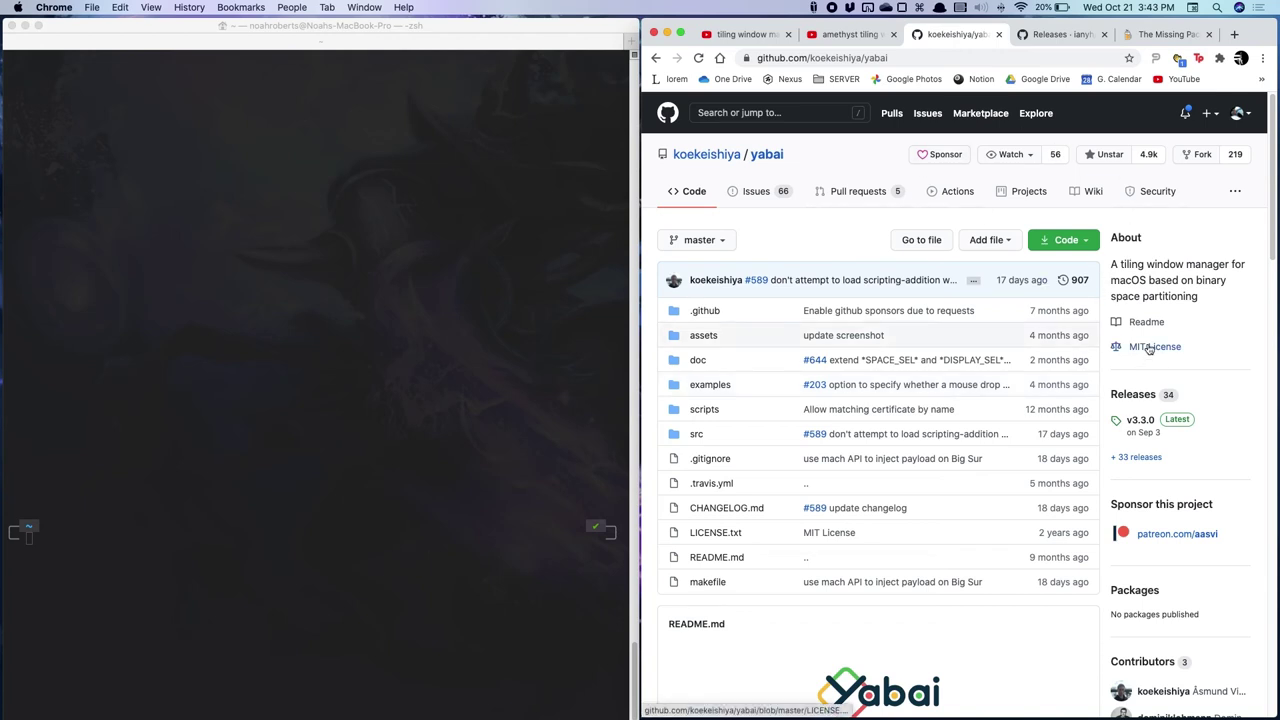
left_click(1045, 40)
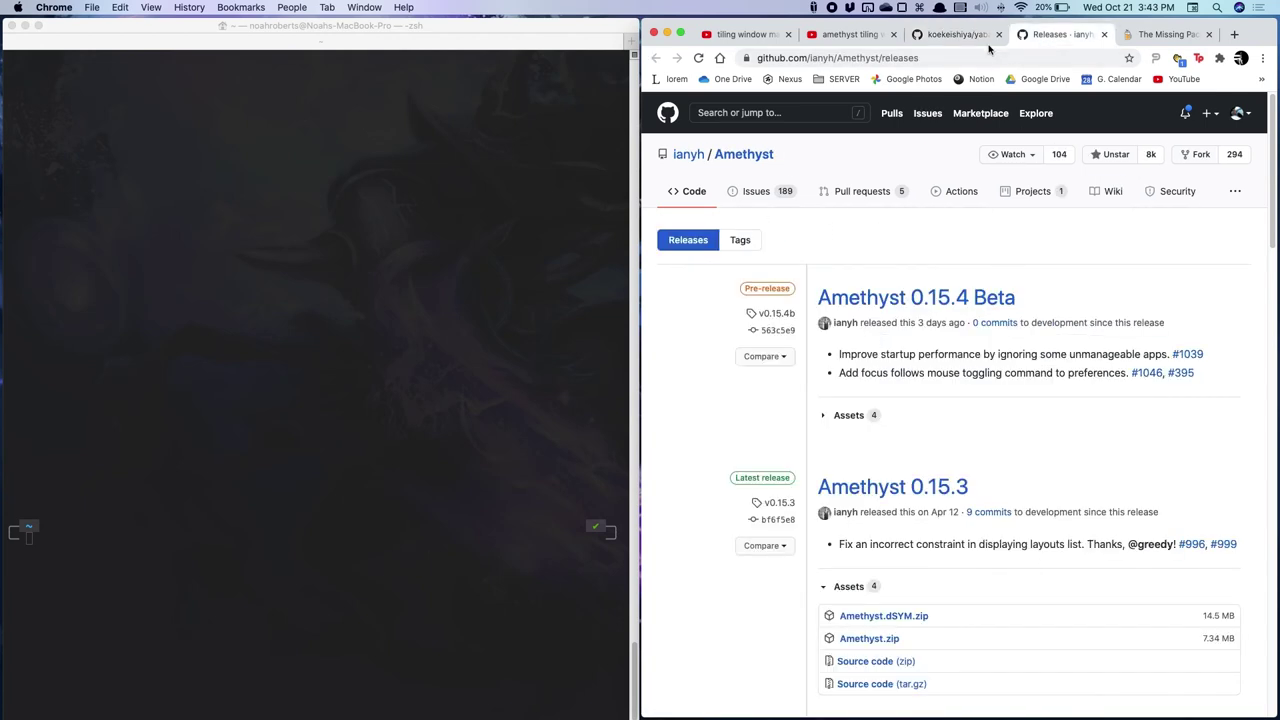
left_click(955, 38)
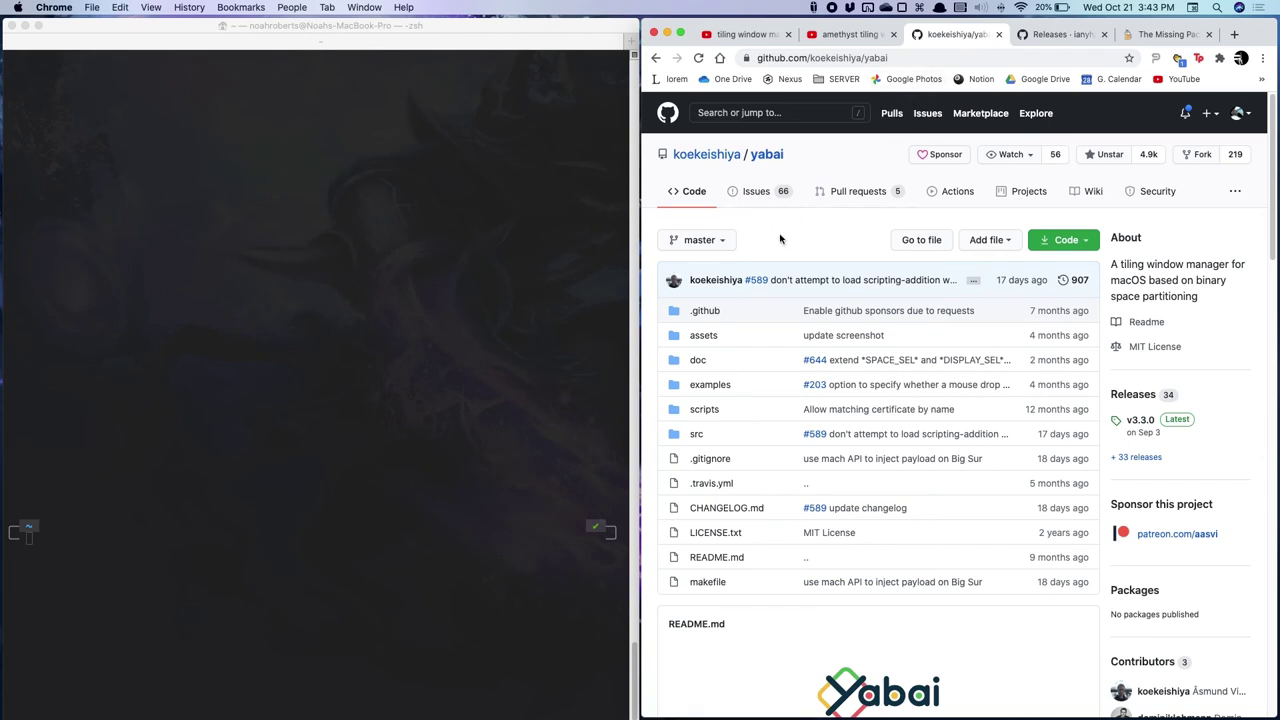
- Examine the yabai README, highlighting the start of the paragraph on its primary tiling function, and return to the repository overview
scroll(1160, 456, "down", 10)
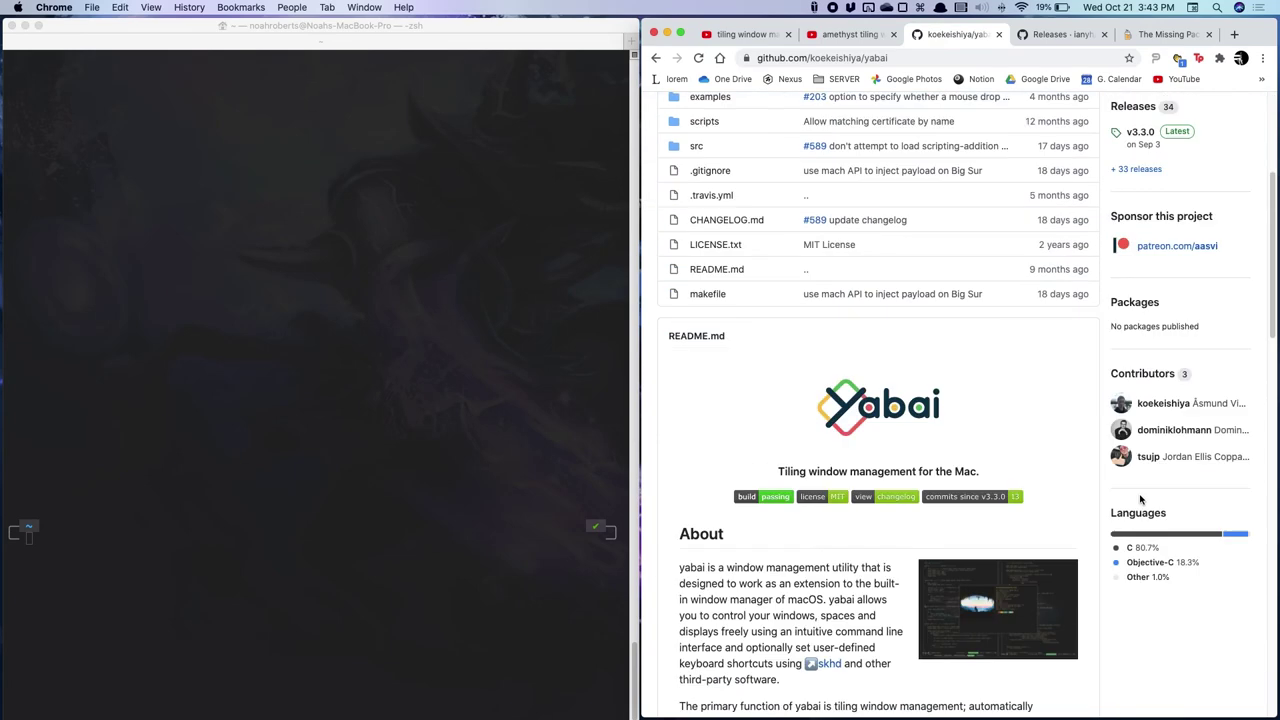
scroll(870, 500, "up", 2)
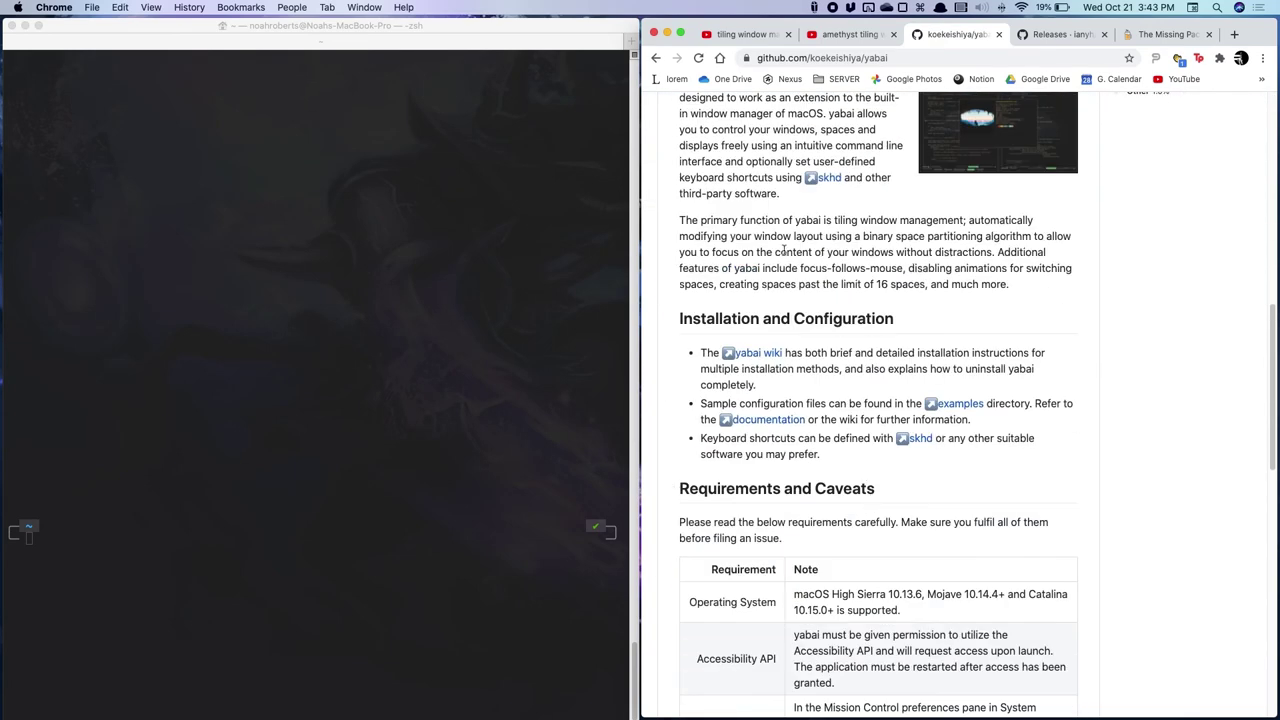
left_click_drag(680, 220, 888, 252)
left_click(885, 270)
scroll(966, 355, "up", 10)
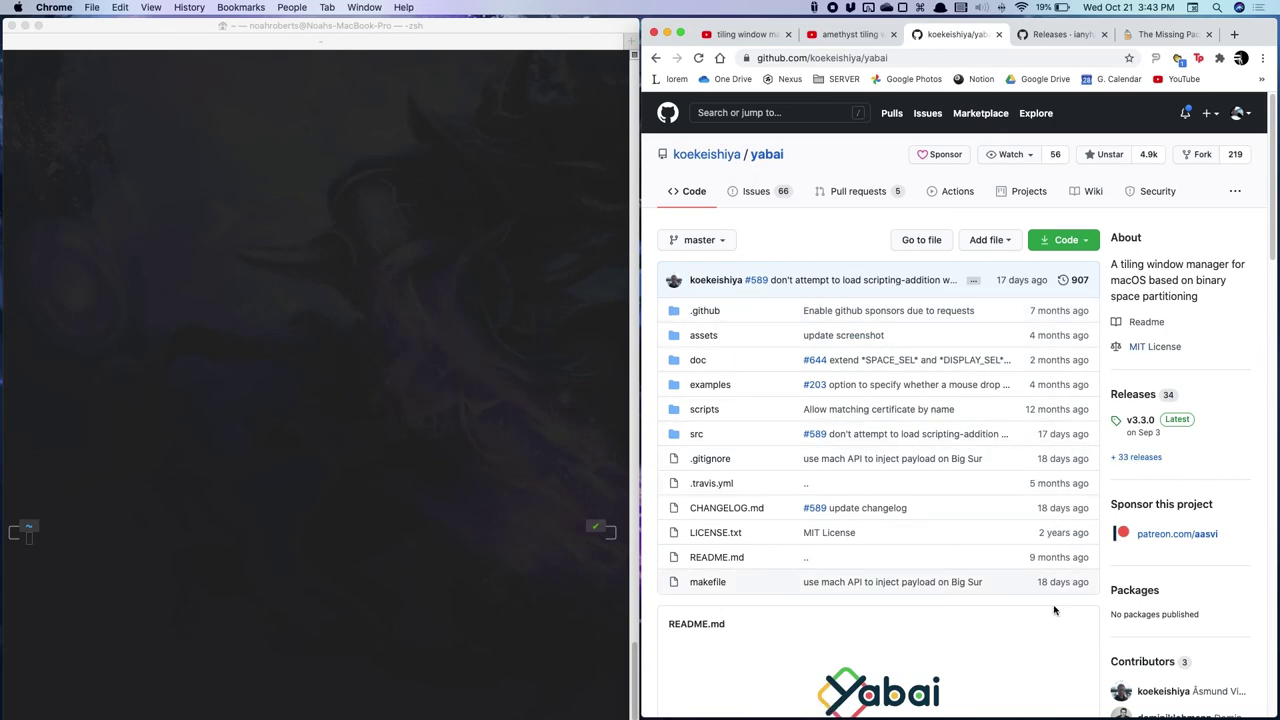
scroll(1051, 622, "down", 5)
scroll(1048, 630, "up", 5)
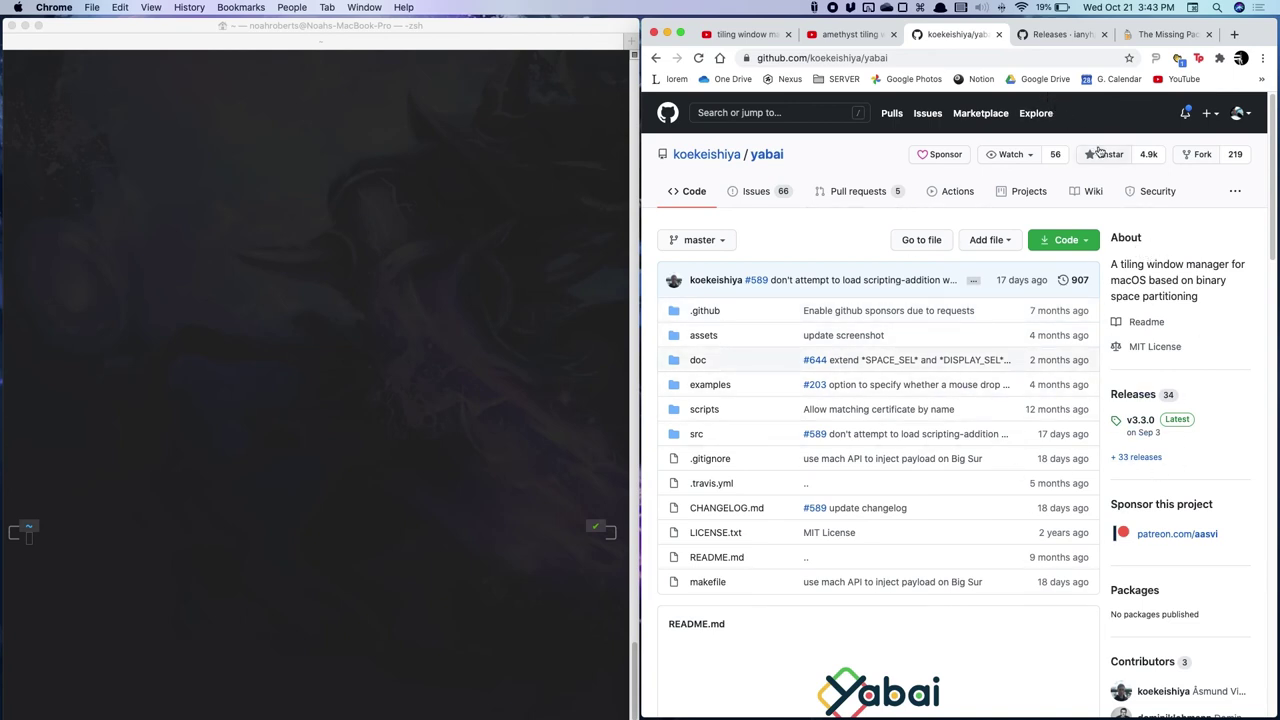
- Open the main page of the ianyh/Amethyst repository from its releases page
key("ctrl+Tab")
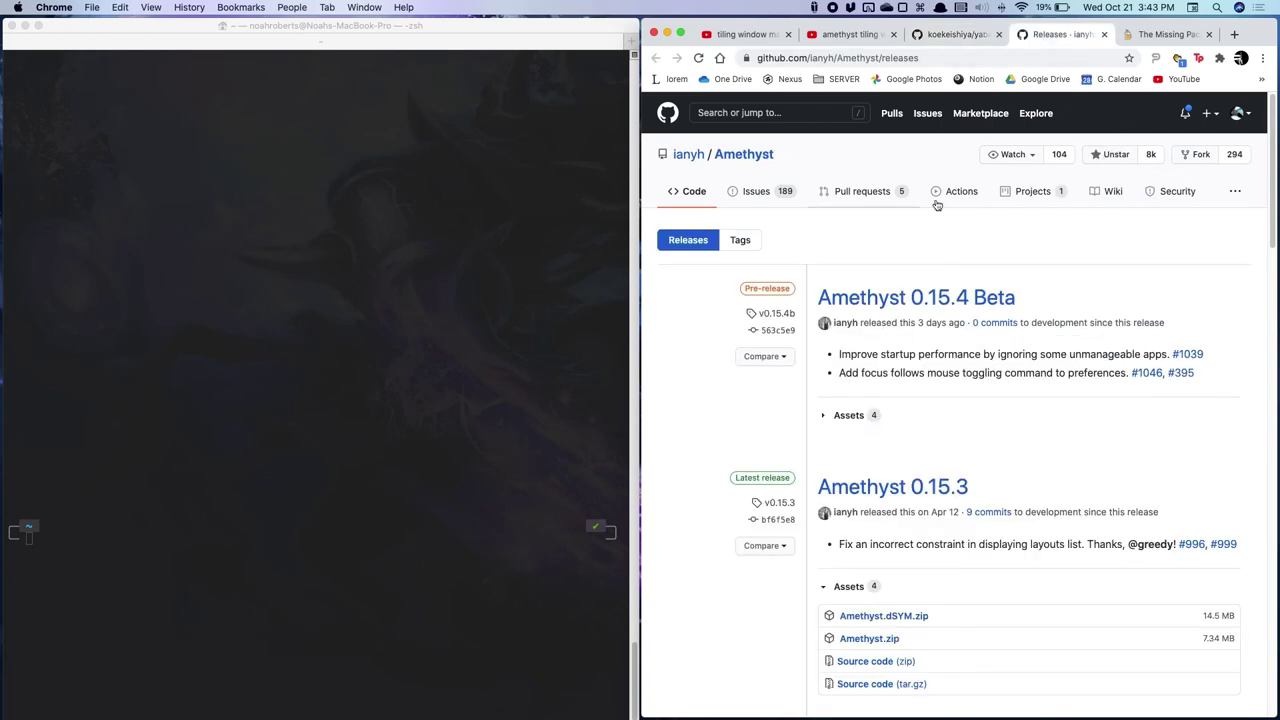
left_click(762, 160)
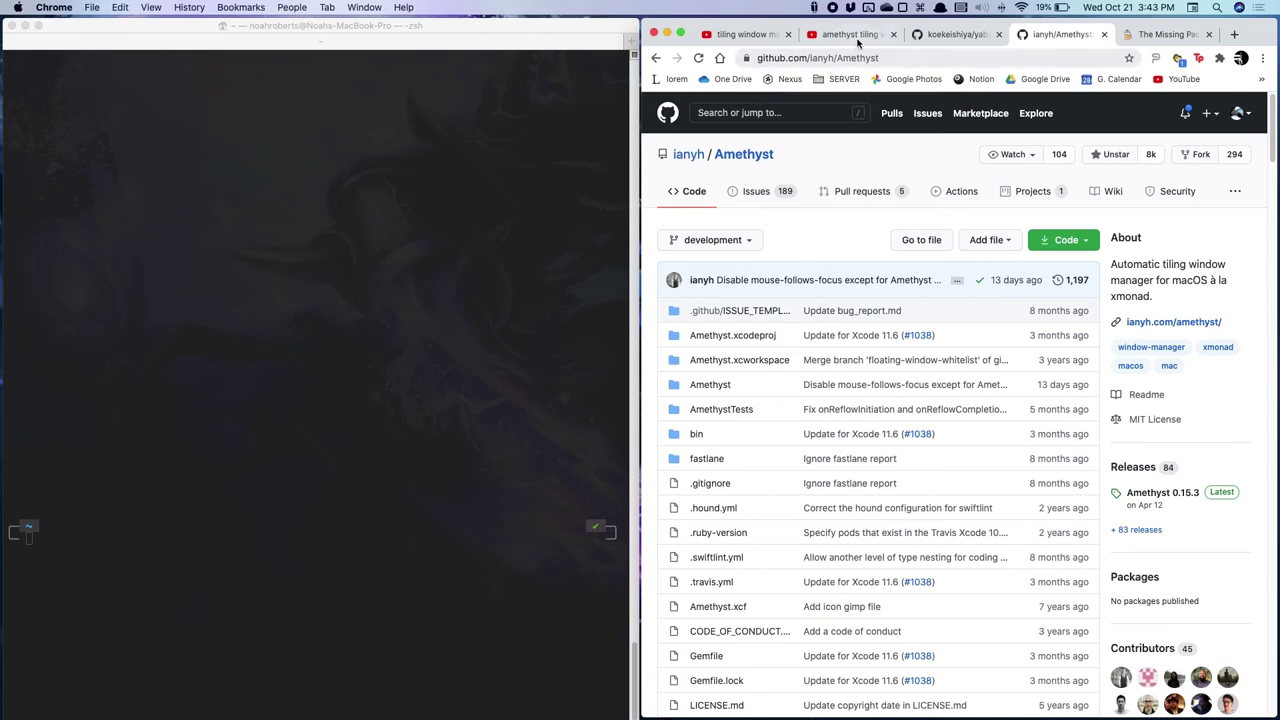
- Look over the YouTube search results for "amethyst tiling window manager"
left_click(848, 38)
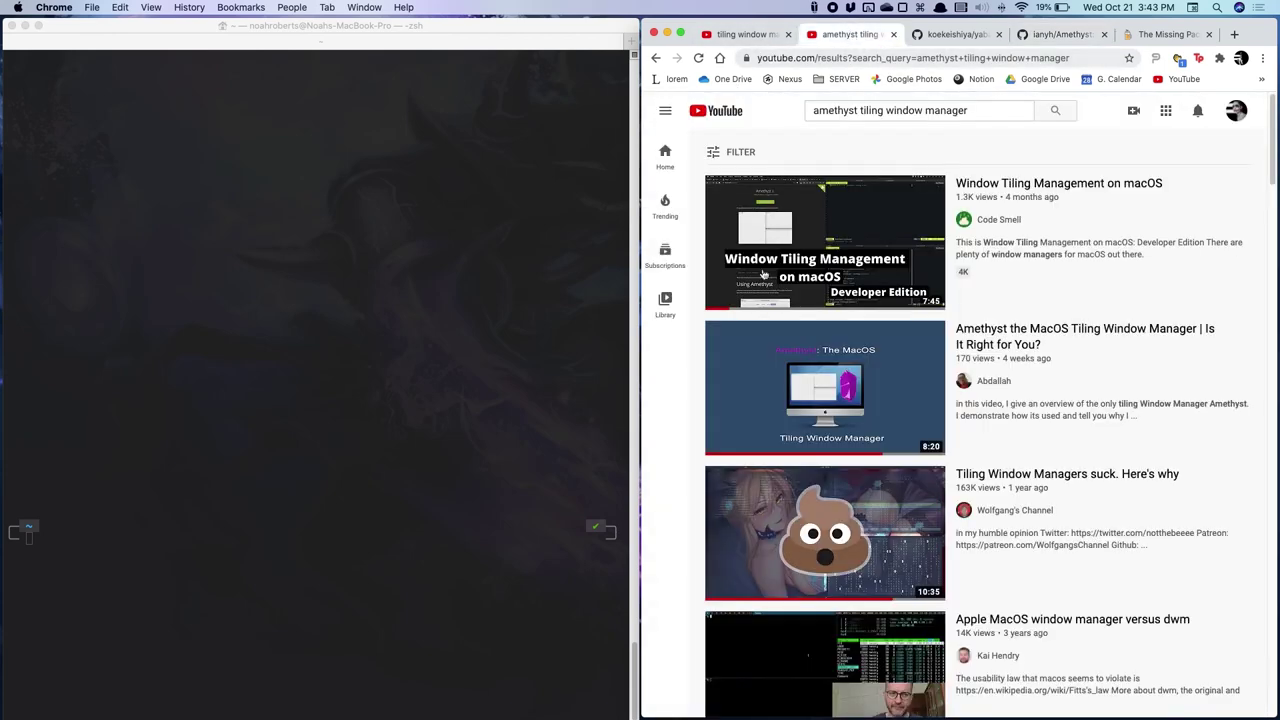
scroll(763, 274, "down", 5)
scroll(765, 200, "up", 5)
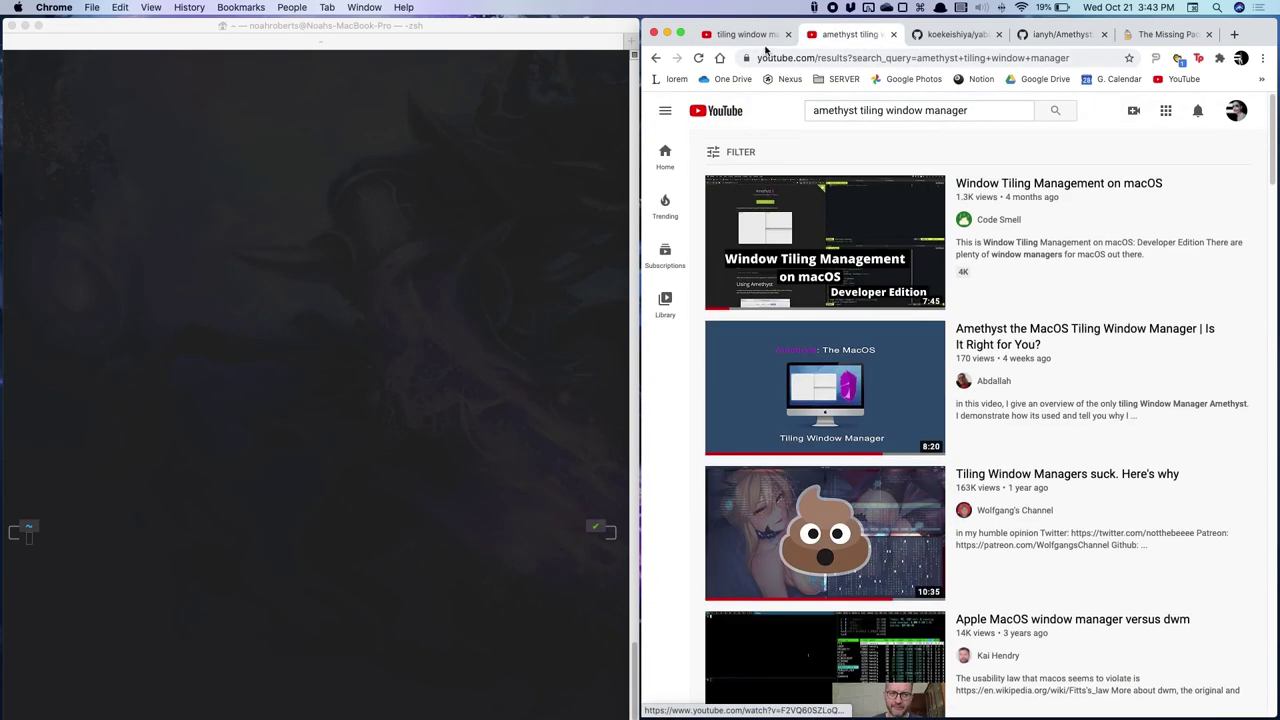
- Browse the YouTube search results for "tiling window mangaer mac" for videos about Mac window managers
left_click(740, 34)
scroll(703, 474, "down", 1)
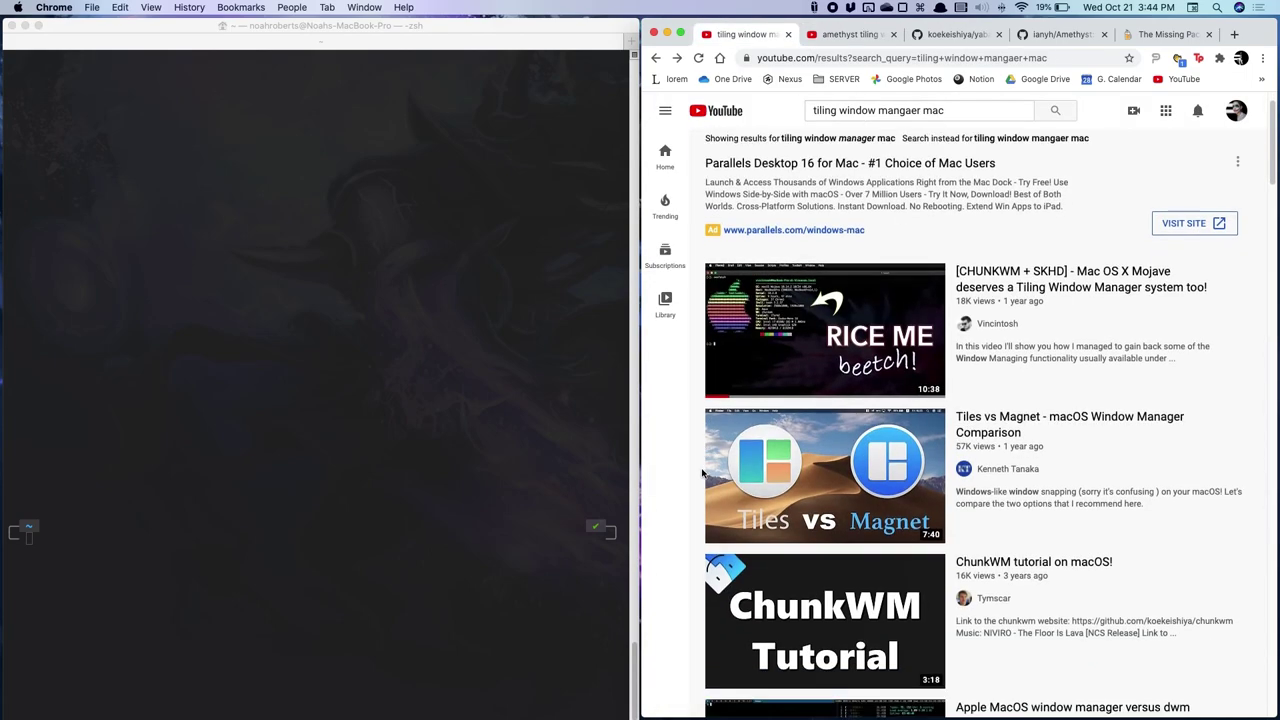
scroll(700, 476, "down", 5)
scroll(697, 478, "up", 6)
scroll(692, 477, "down", 4)
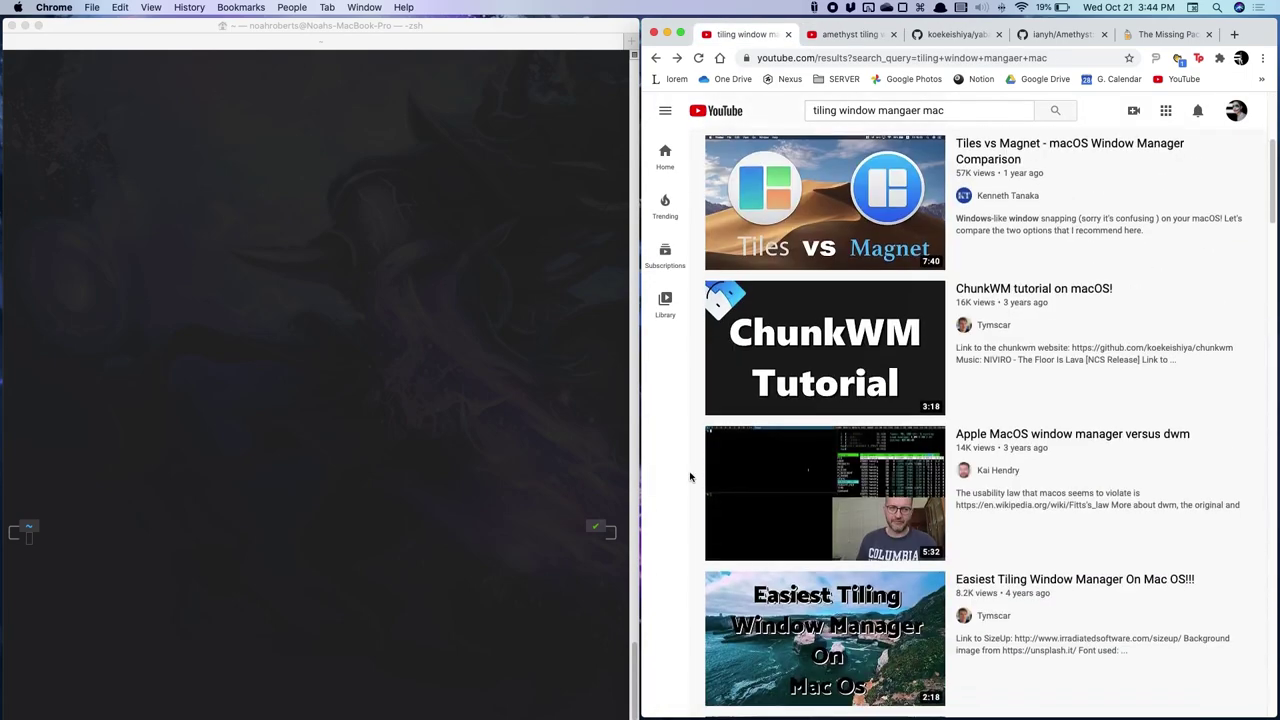
scroll(690, 477, "down", 15)
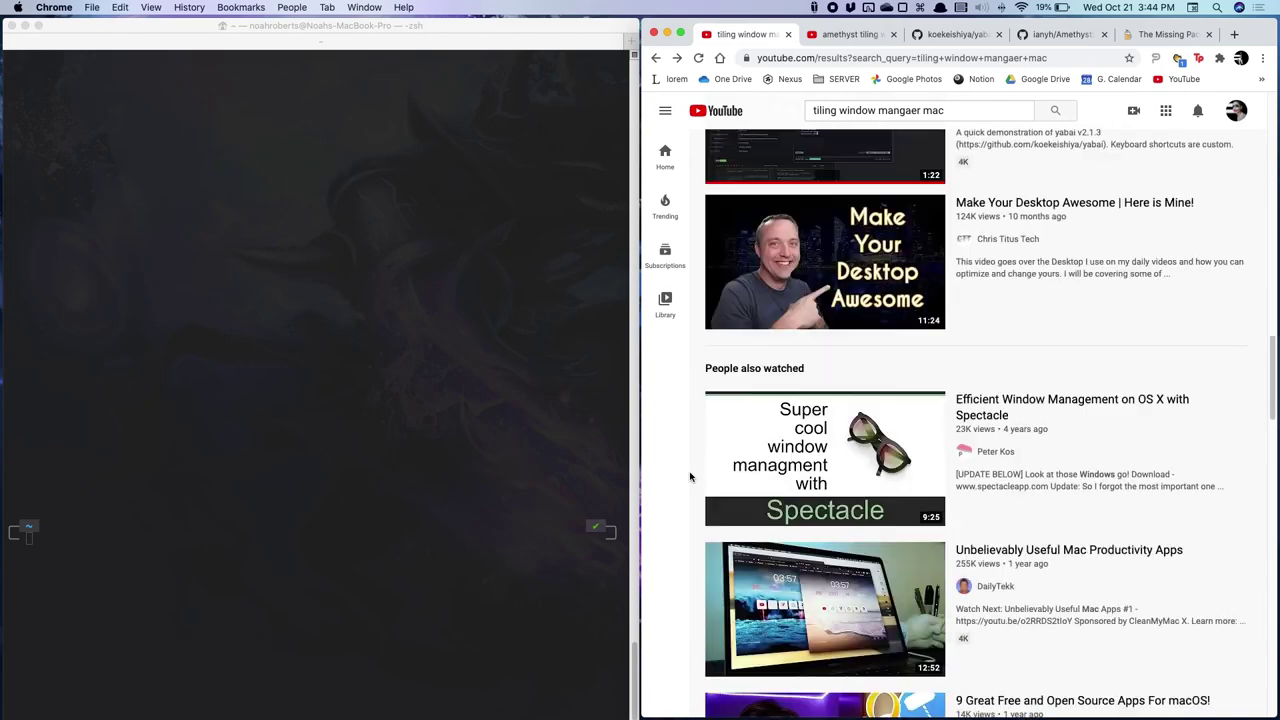
scroll(690, 477, "down", 9)
scroll(690, 477, "up", 5)
scroll(690, 477, "down", 4)
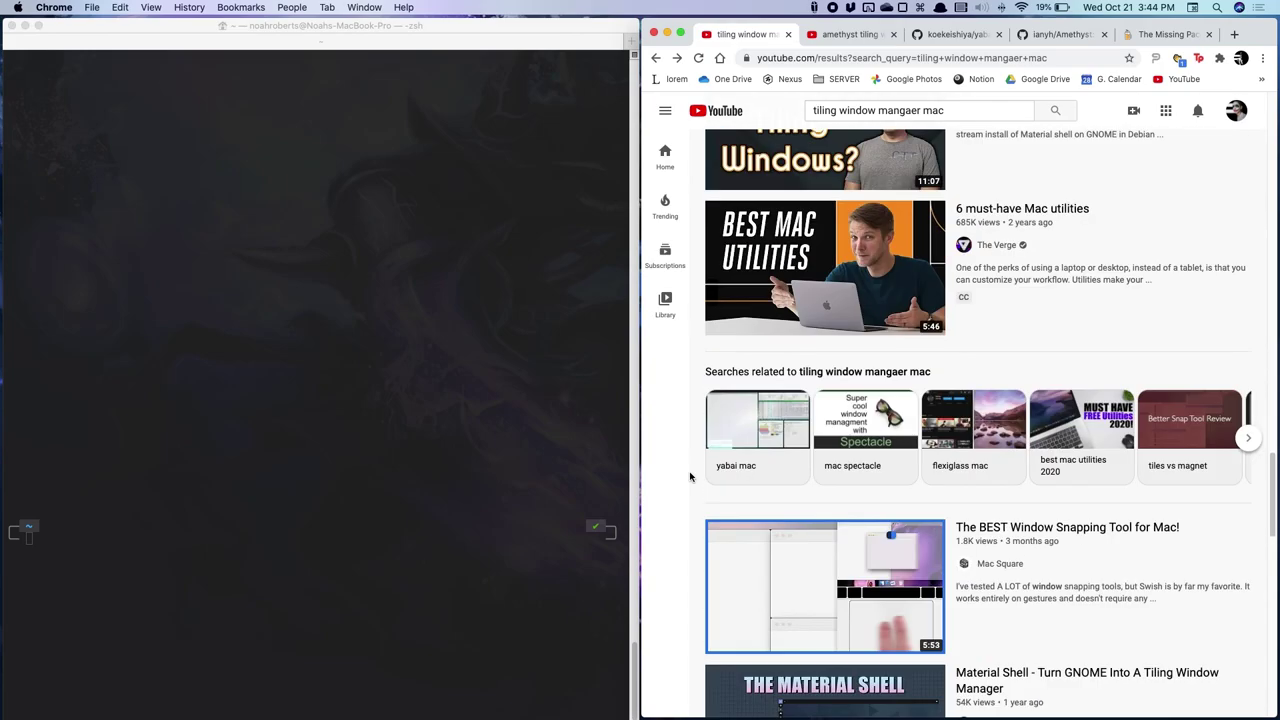
scroll(690, 477, "down", 10)
scroll(690, 477, "up", 2)
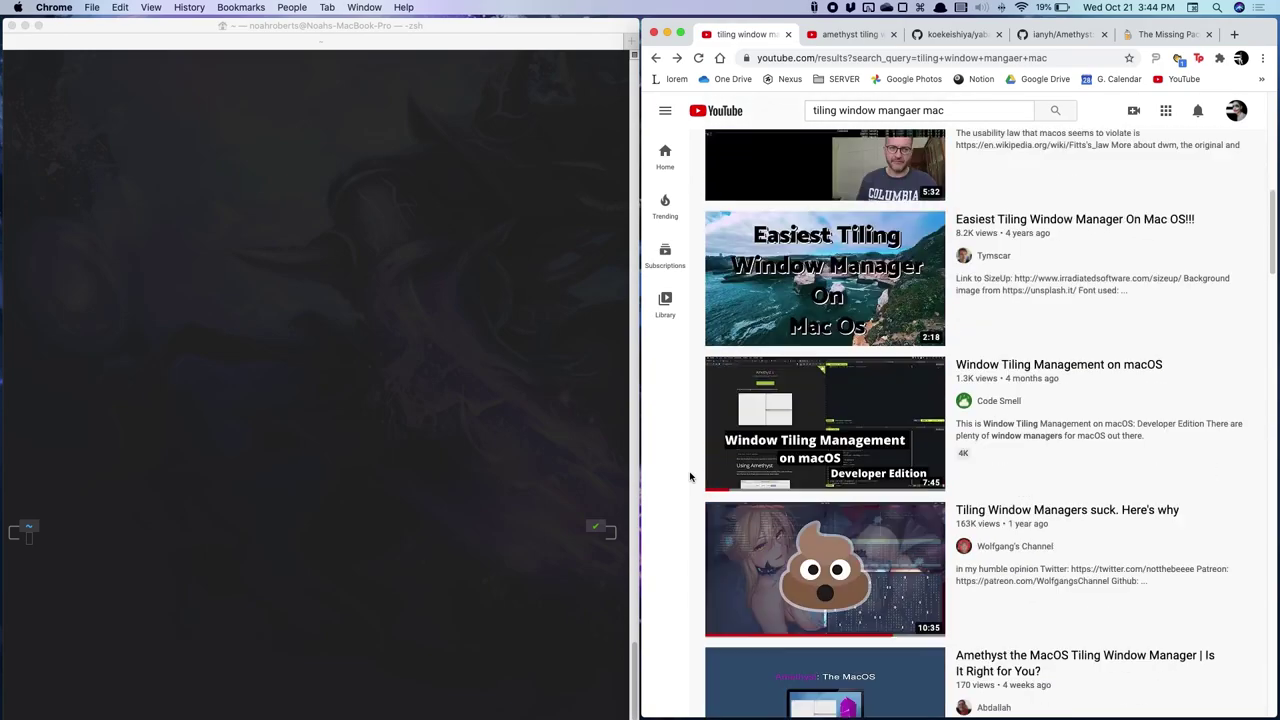
scroll(690, 477, "up", 20)
- Compare the yabai and Amethyst repository pages, and examine yabai's requirements, caveats and About description
left_click(950, 34)
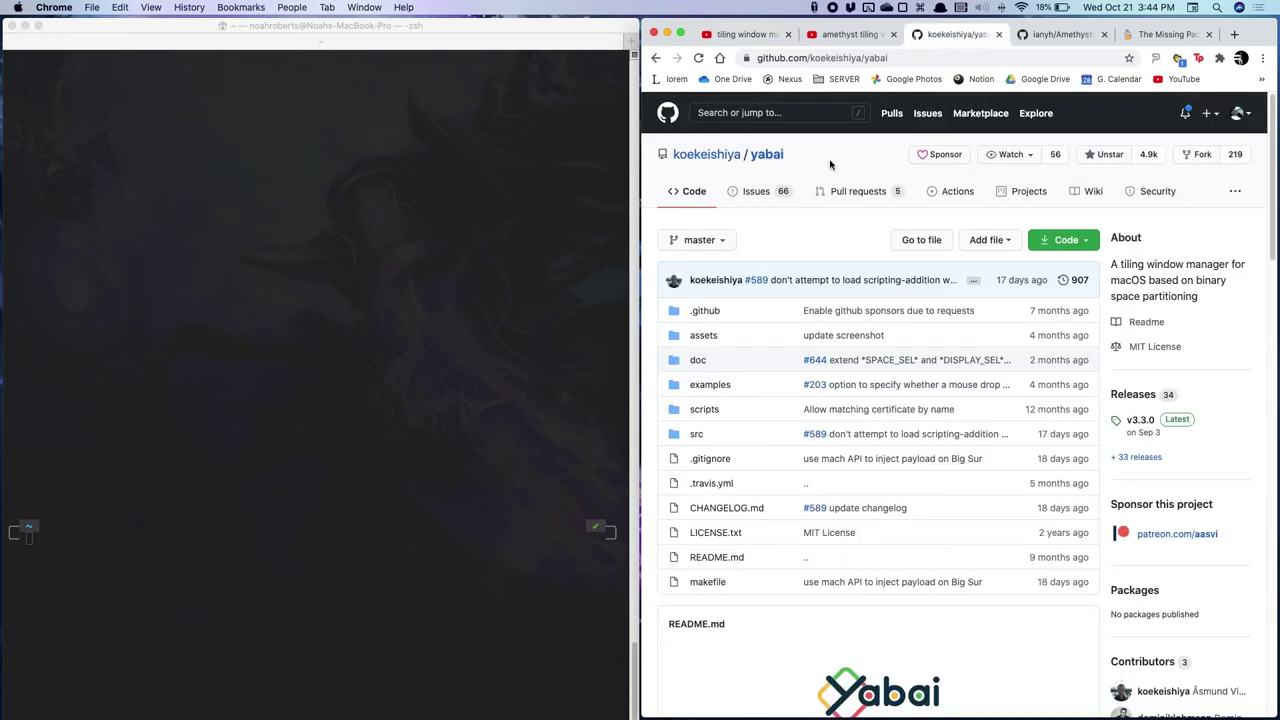
left_click(1070, 34)
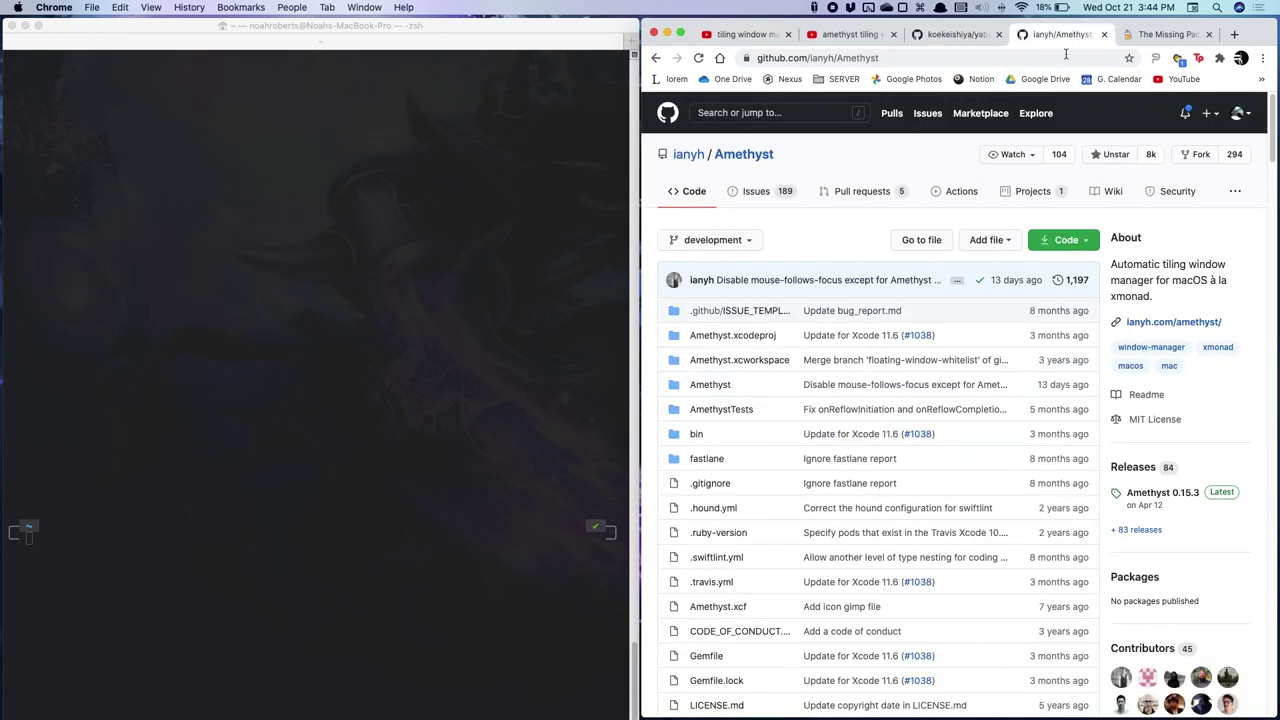
left_click(916, 40)
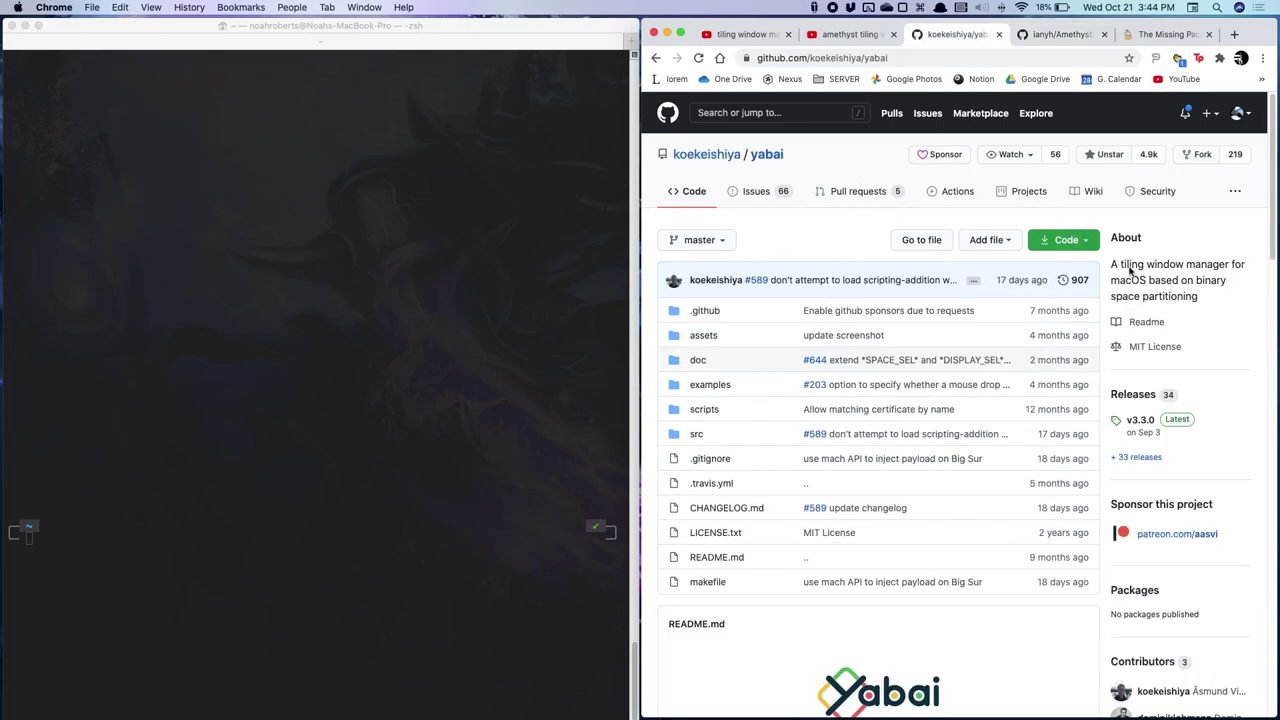
scroll(1140, 385, "down", 10)
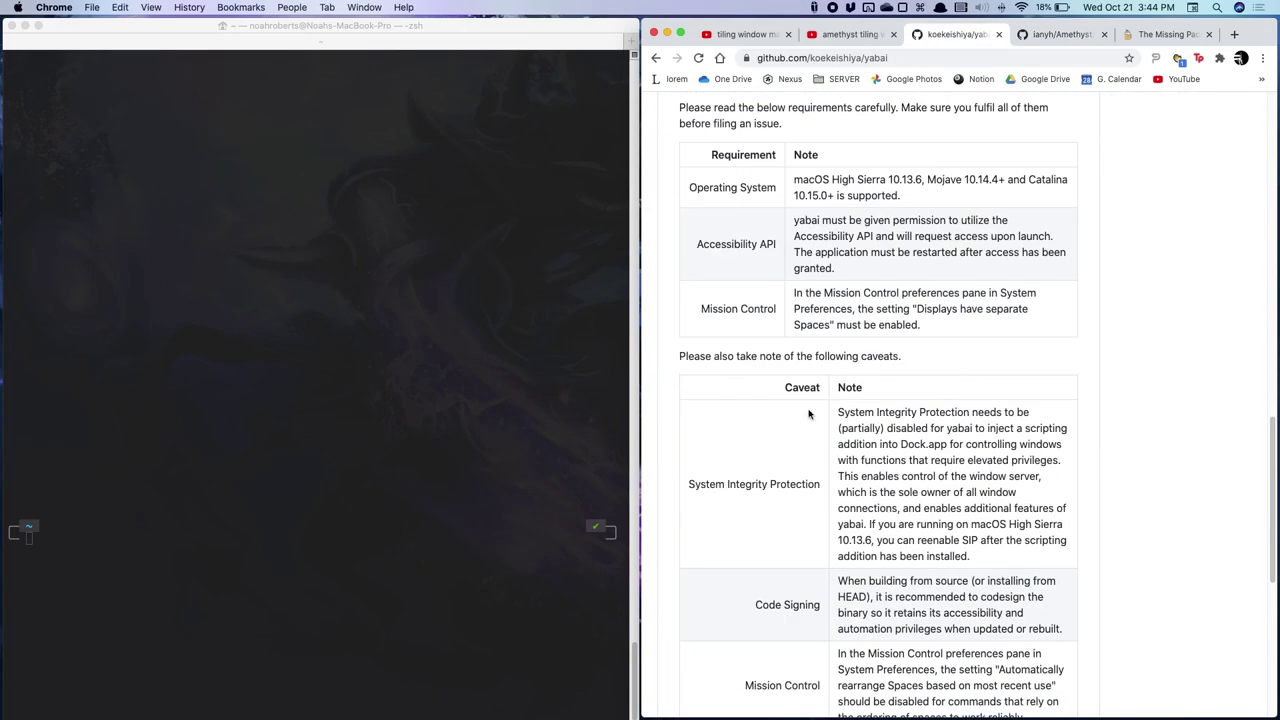
scroll(1000, 450, "up", 10)
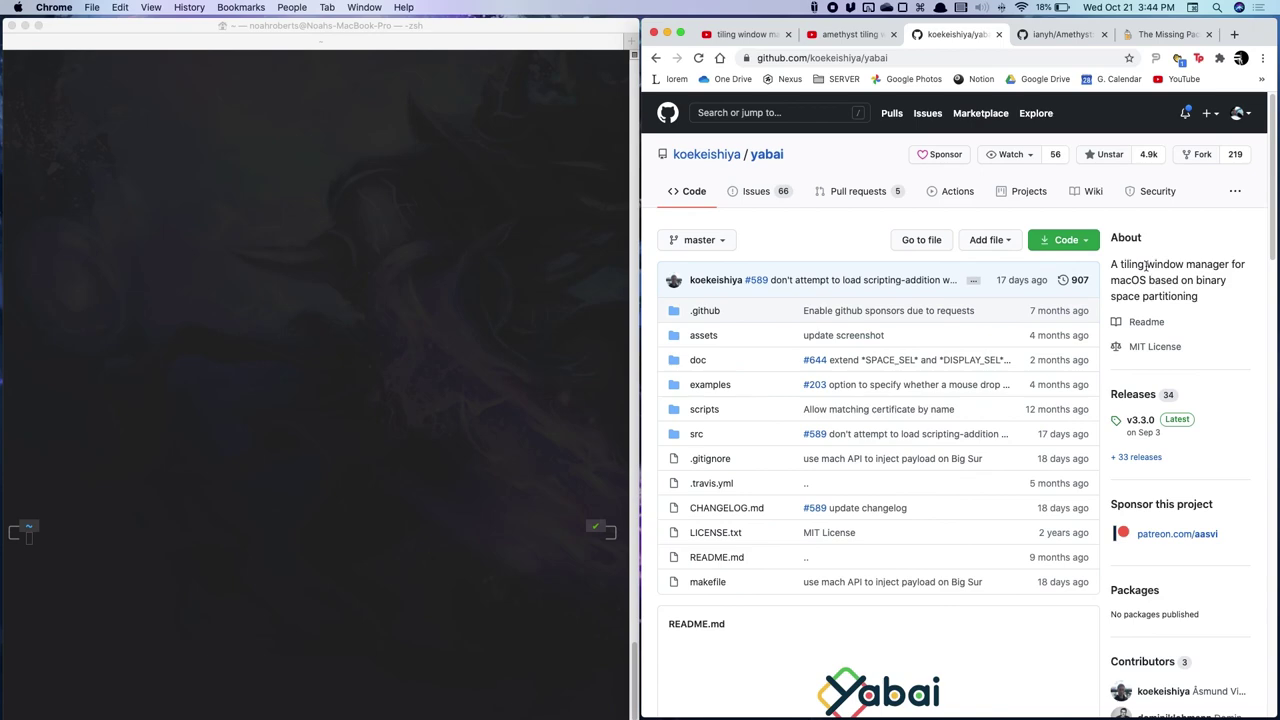
left_click_drag(1147, 265, 1163, 297)
left_click(1163, 297)
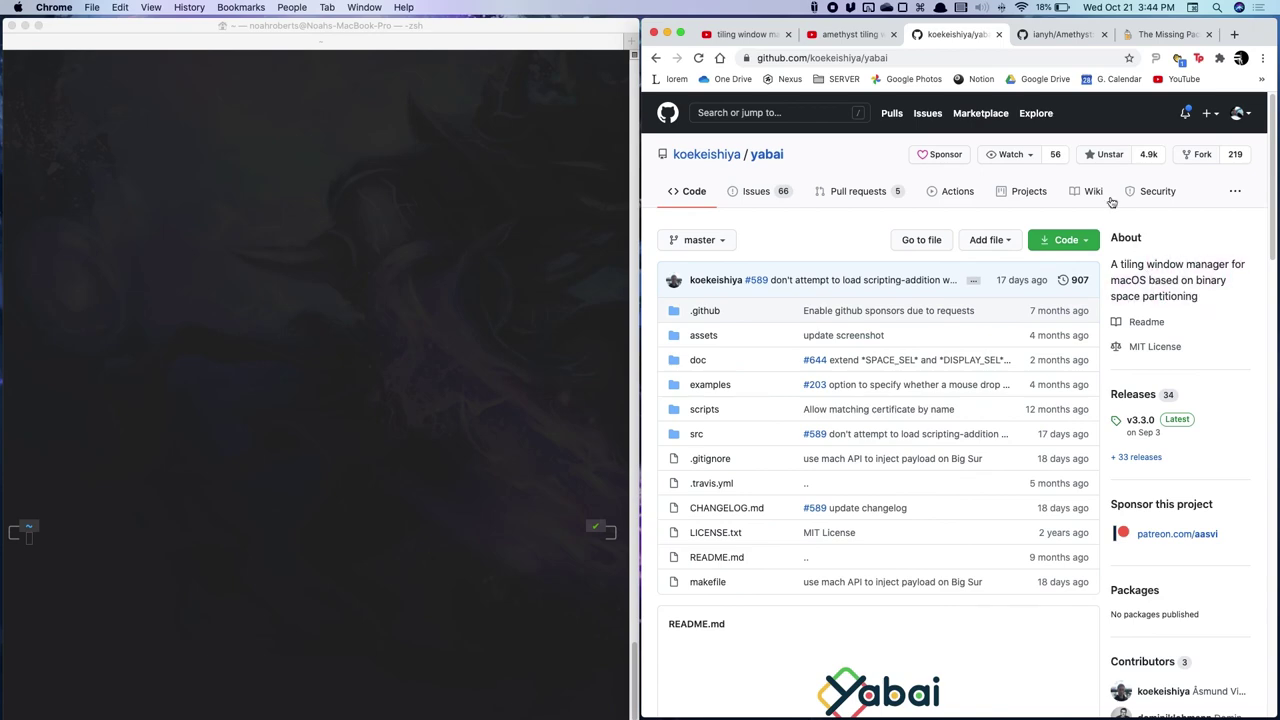
- Show the ianyh/Amethyst repository page and look through its file list and project details
left_click(1052, 36)
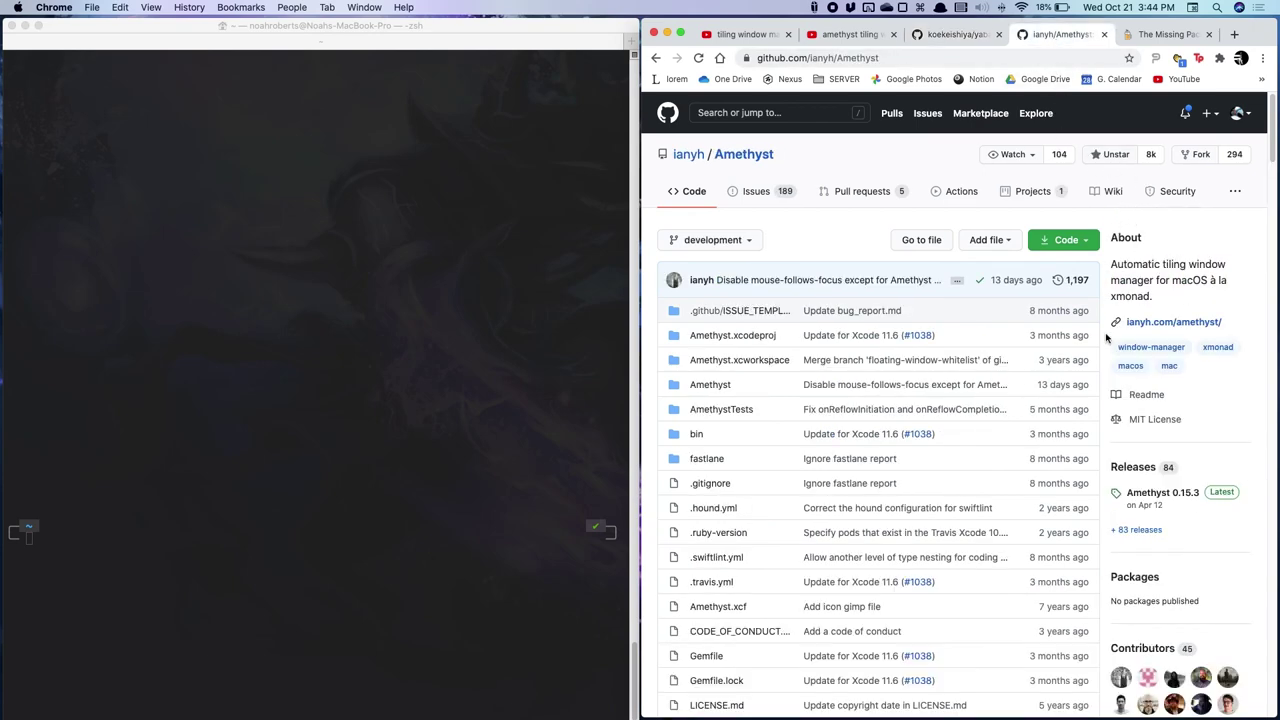
scroll(1108, 338, "down", 5)
scroll(1106, 341, "up", 5)
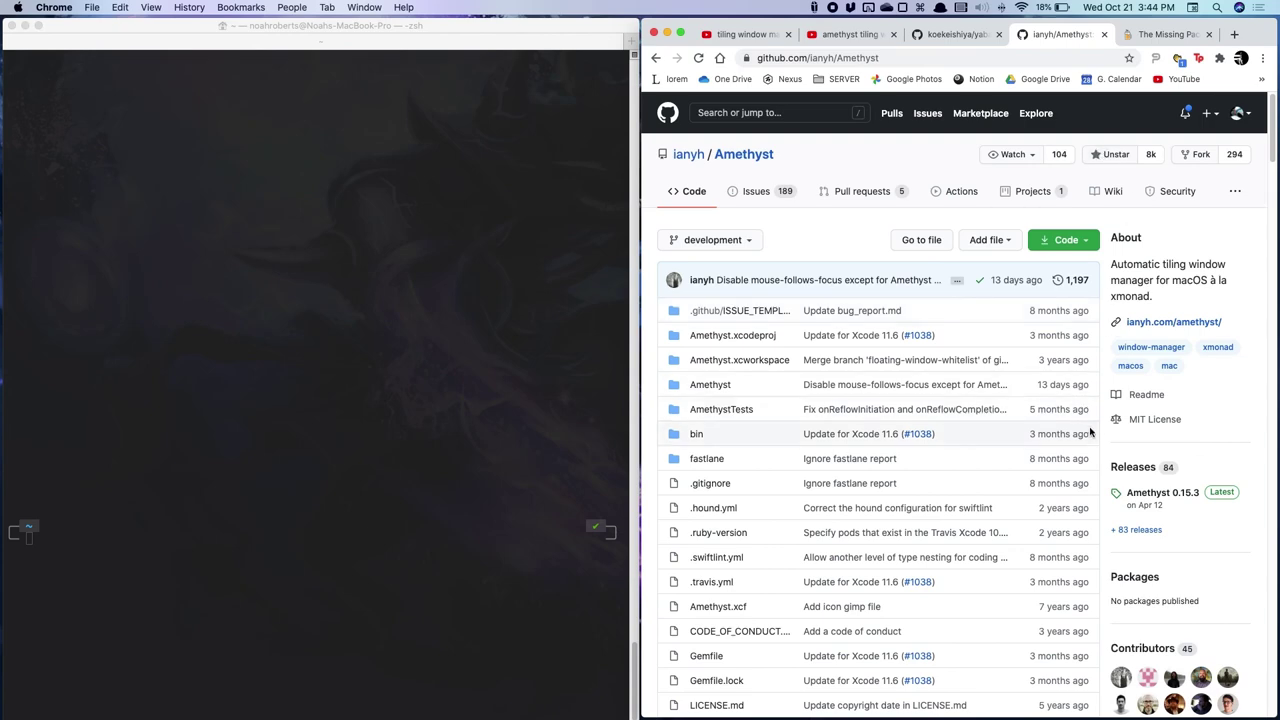
scroll(1093, 434, "down", 5)
scroll(1103, 441, "up", 5)
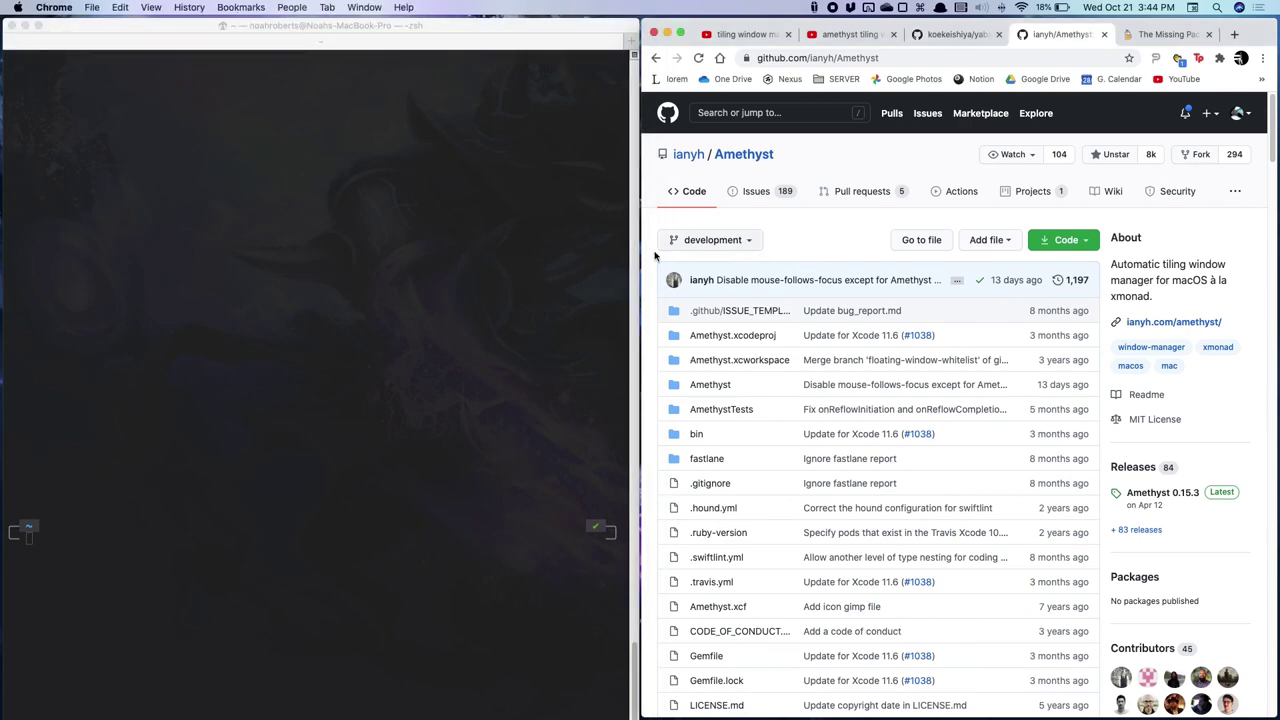
- Widen the Chrome window slightly toward Terminal by moving its shared edge
mouse_move(641, 241)
left_mouse_down()
mouse_move(654, 241)
mouse_move(638, 242)
left_mouse_up()
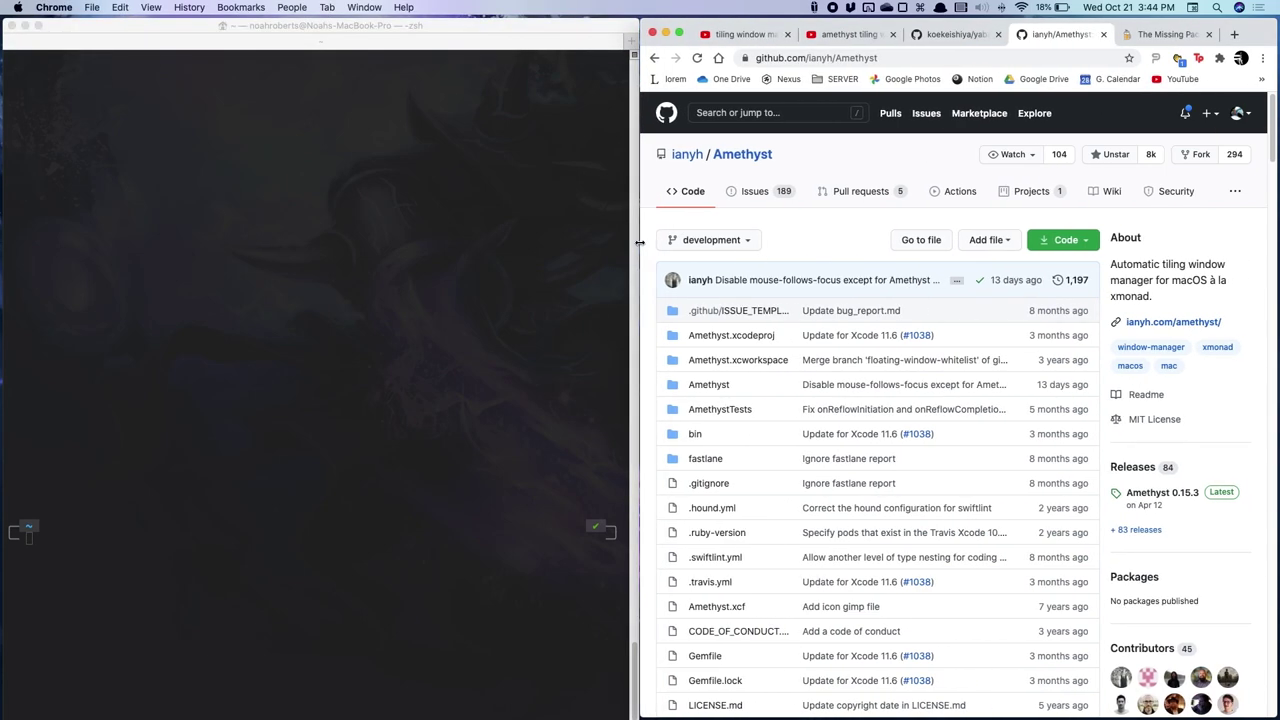